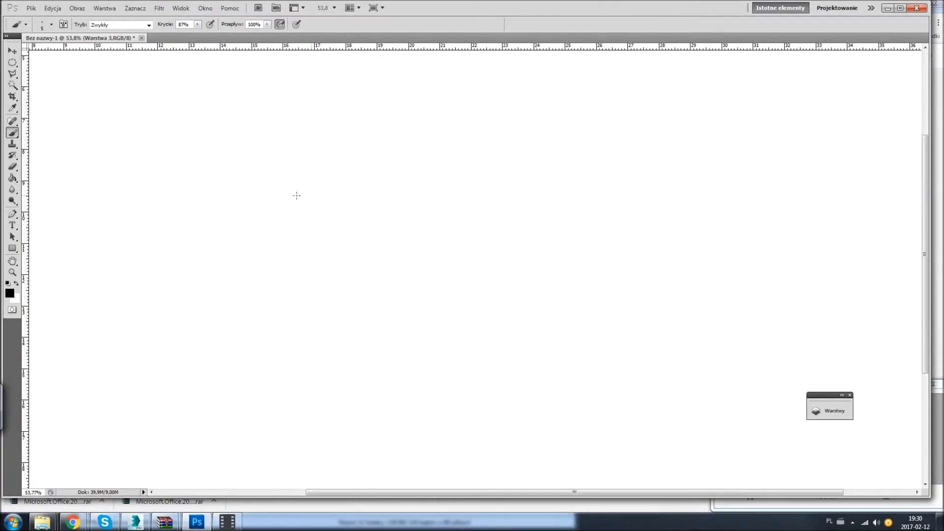
- Add a new sketch layer and draw a faint horizontal guide line with a soft brush
click(817, 411)
click(912, 347)
right_click(497, 197)
click(253, 193)
drag(344, 178, 654, 192)
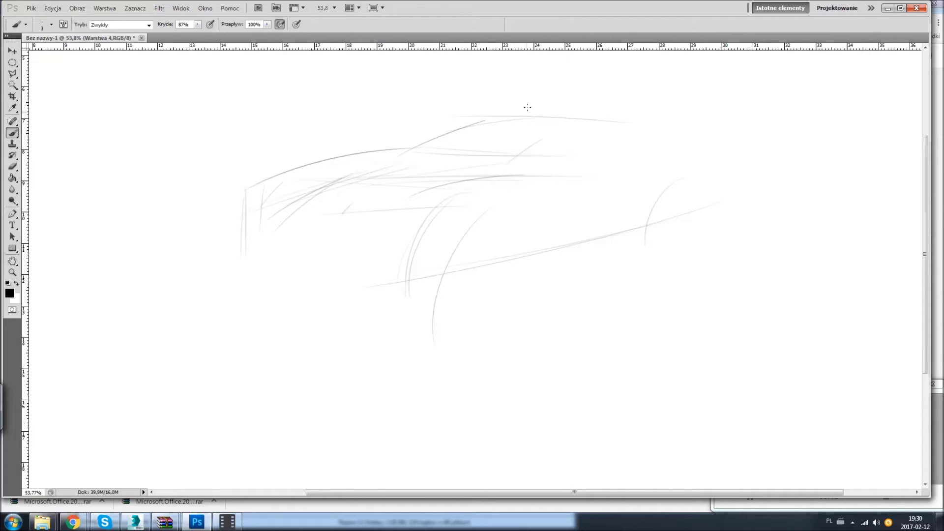
- Sketch the lower body curve and rising upper line, then scale the sketch up with Free Transform
drag(346, 214, 639, 191)
drag(374, 205, 629, 148)
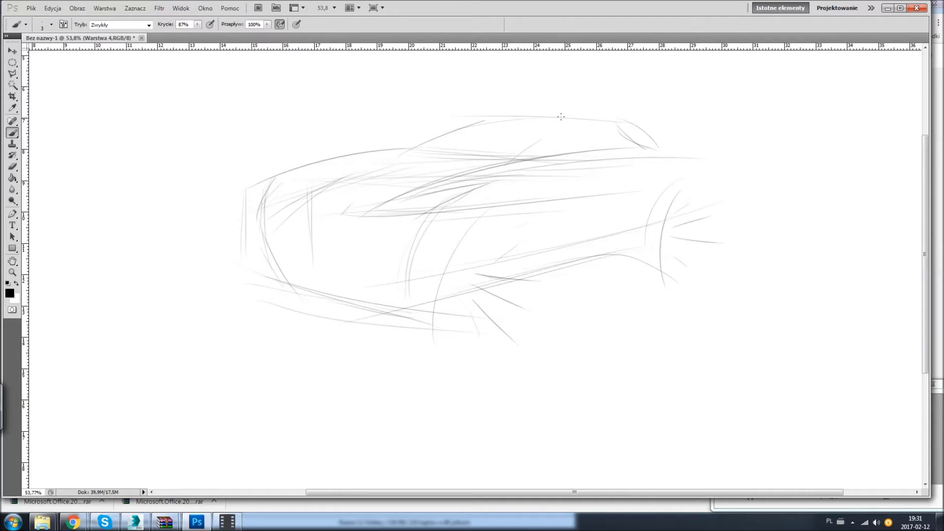
key(ctrl+t)
drag(217, 107, 120, 57)
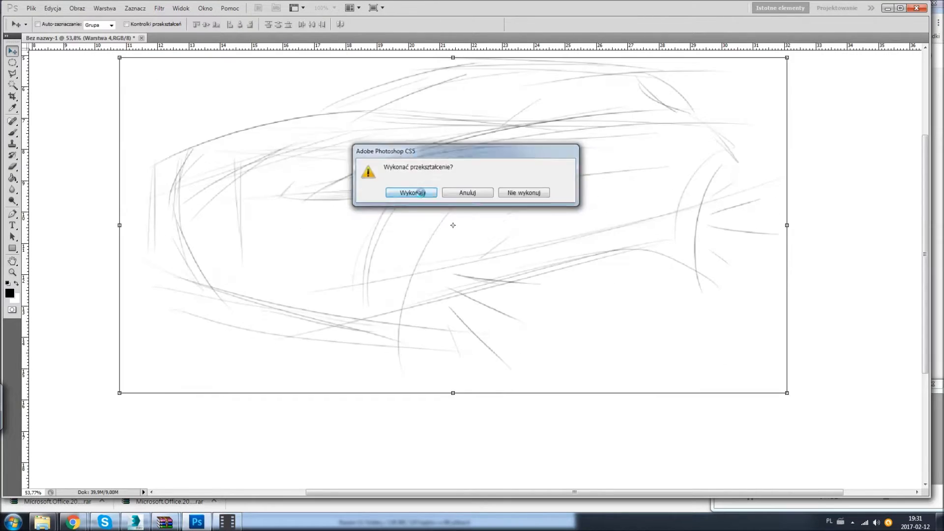
key(Return)
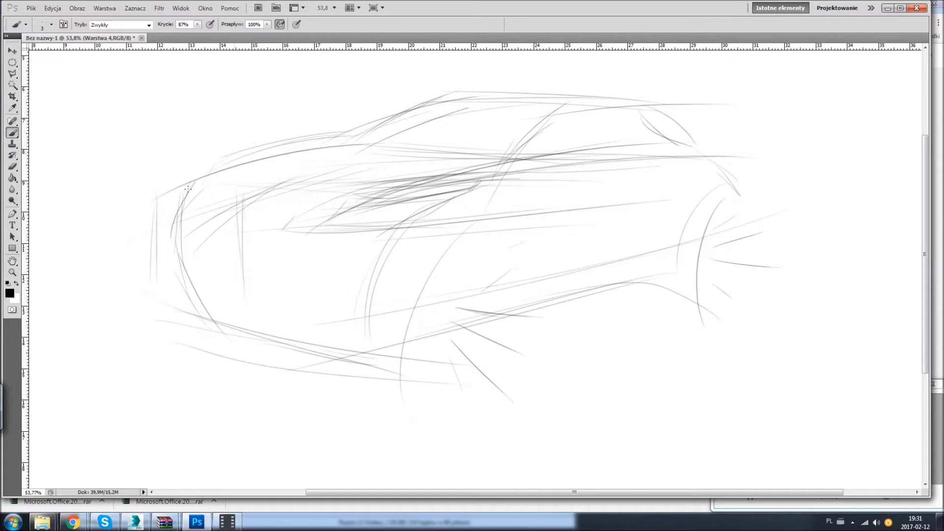
- Sketch the long lower body line and front curve, redrawing both wheel arches
drag(554, 351, 162, 322)
drag(187, 295, 156, 336)
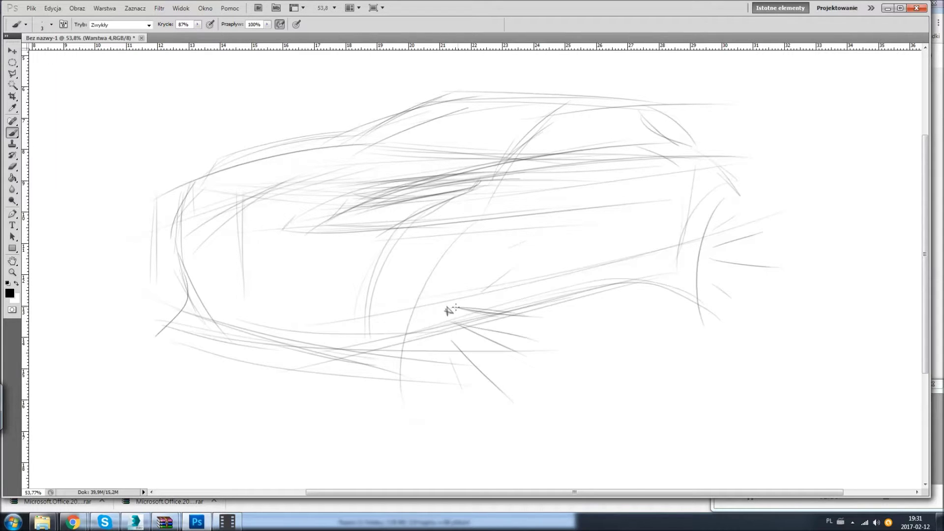
key(ctrl+z)
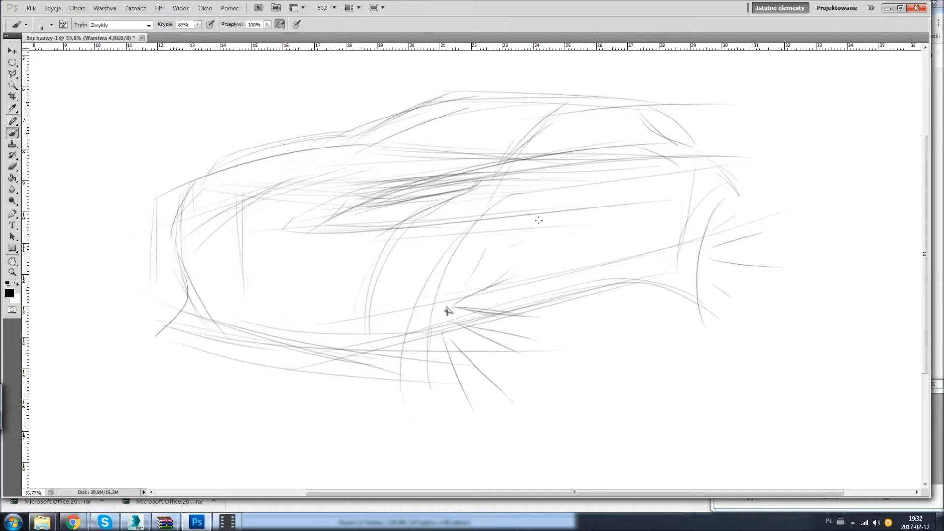
drag(531, 241, 421, 353)
drag(450, 396, 533, 241)
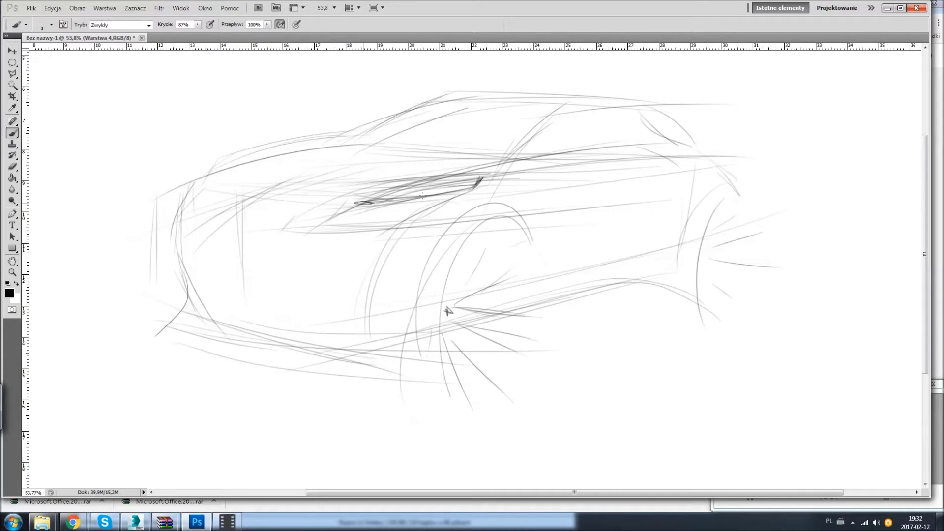
- Darken the side window outline, add light roofline strokes and mirror the canvas horizontally
drag(480, 178, 349, 204)
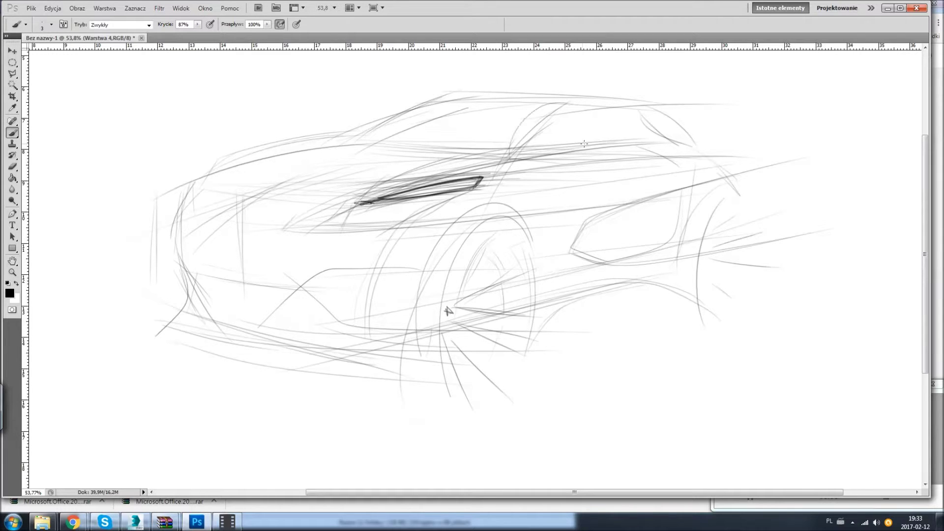
drag(639, 90, 416, 98)
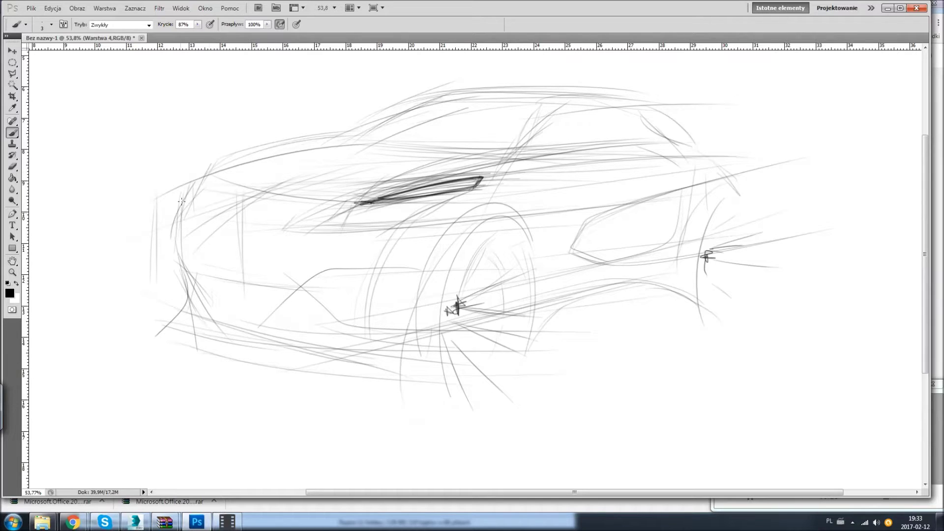
key(ctrl+shift+h)
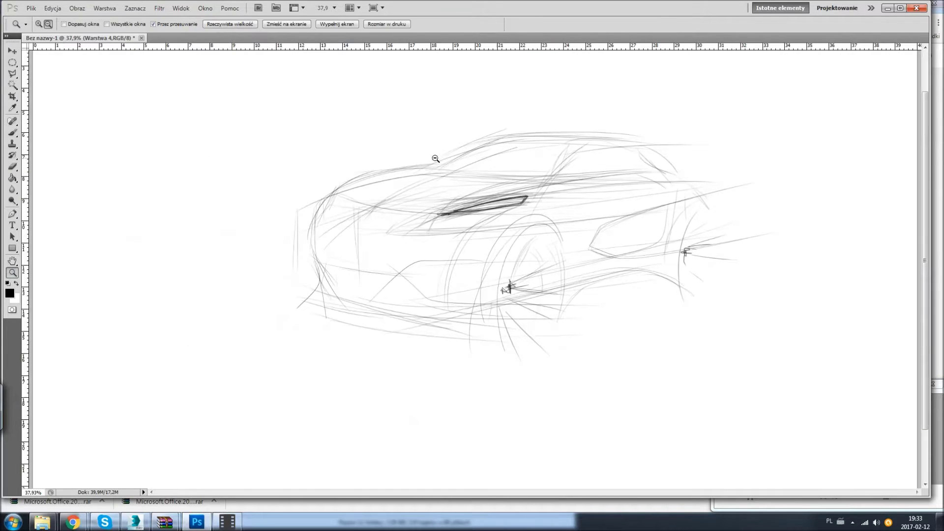
- Zoom in, add light lines across the car's front and a long upper-body line
mouse_move(71, 99)
mouse_down()
mouse_move(736, 251)
mouse_move(738, 309)
mouse_up()
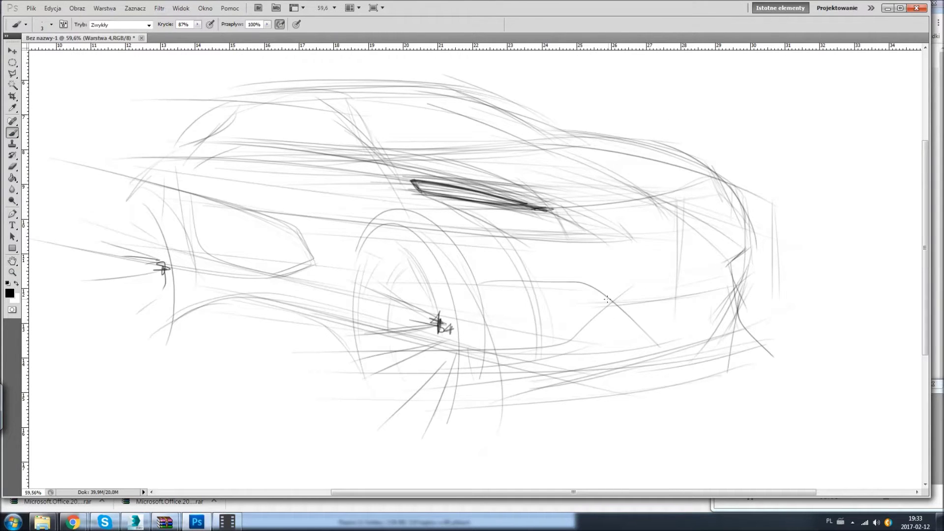
drag(590, 293, 754, 253)
drag(610, 351, 779, 307)
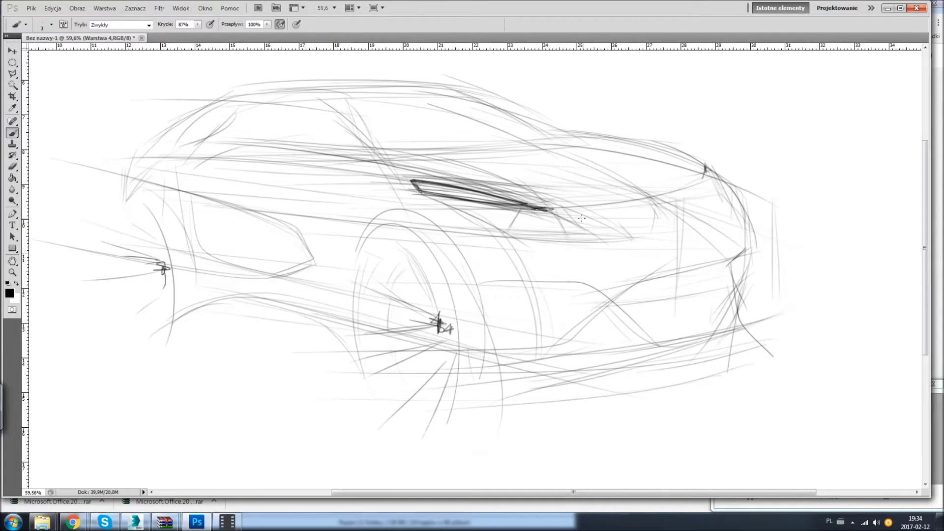
key(ctrl+z)
drag(560, 131, 244, 123)
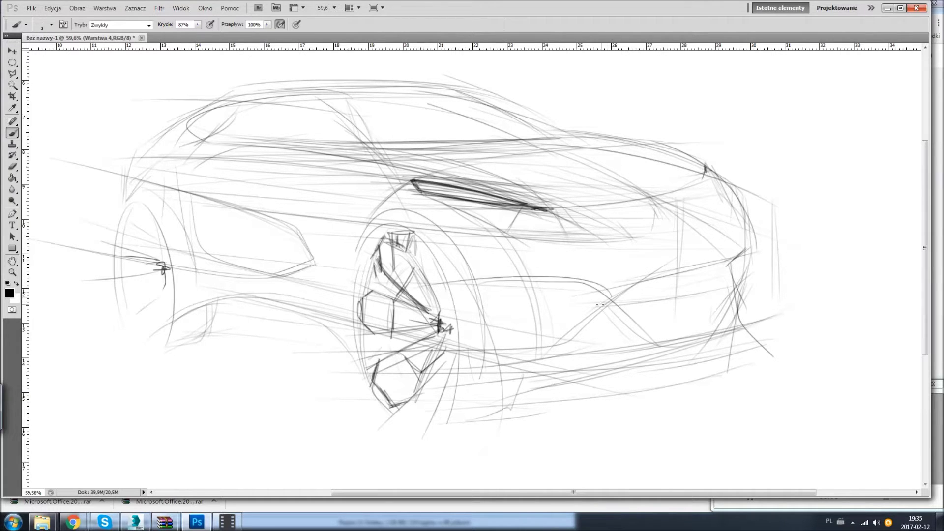
- Strengthen the beltline and roofline with darker strokes and add more front lines
mouse_move(177, 140)
mouse_down()
mouse_move(620, 129)
mouse_move(597, 142)
mouse_up()
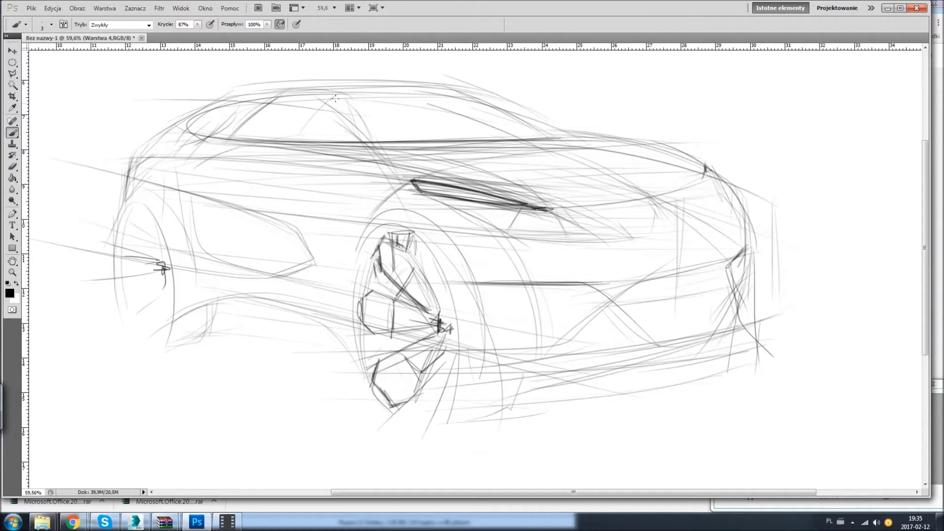
drag(278, 93, 499, 79)
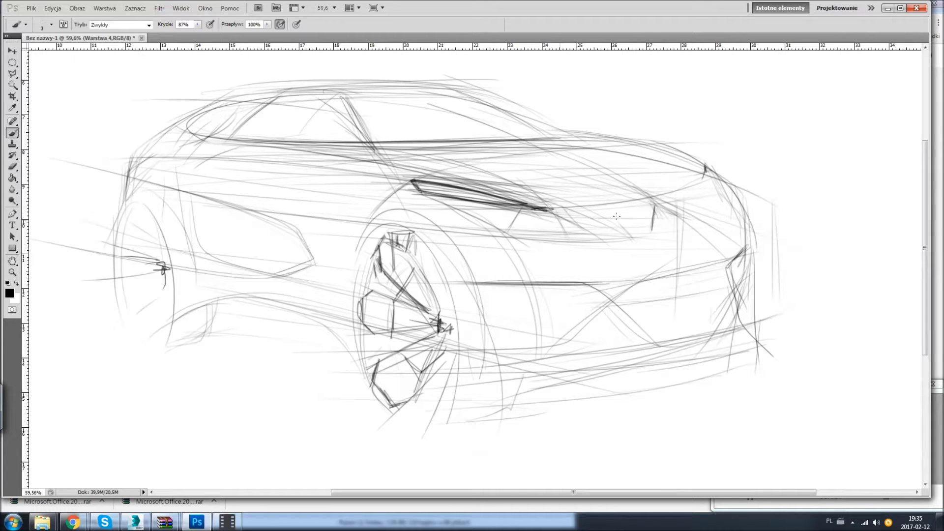
drag(515, 238, 742, 222)
drag(472, 358, 671, 315)
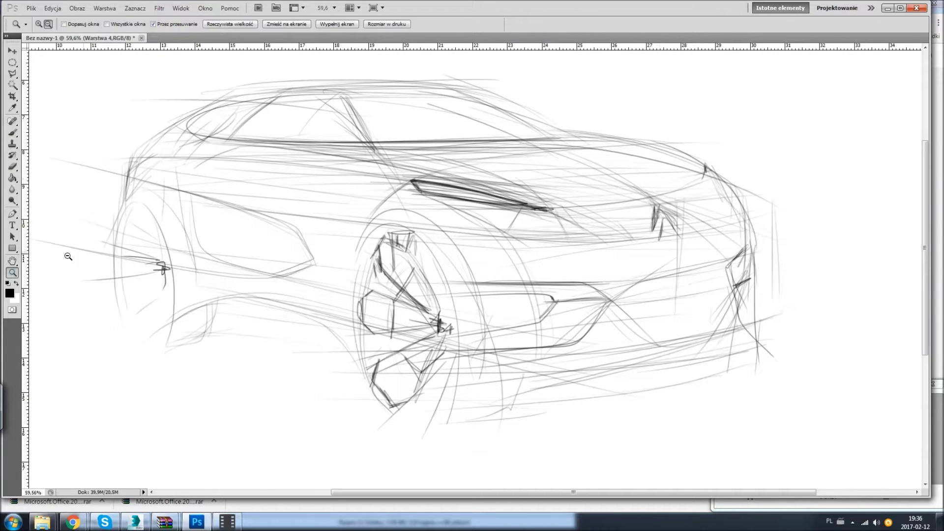
- Copy the front wheel drawing and transform it onto the rear wheel
drag(472, 280, 281, 266)
key(ctrl+t)
key(Return)
key(ctrl+t)
key(Return)
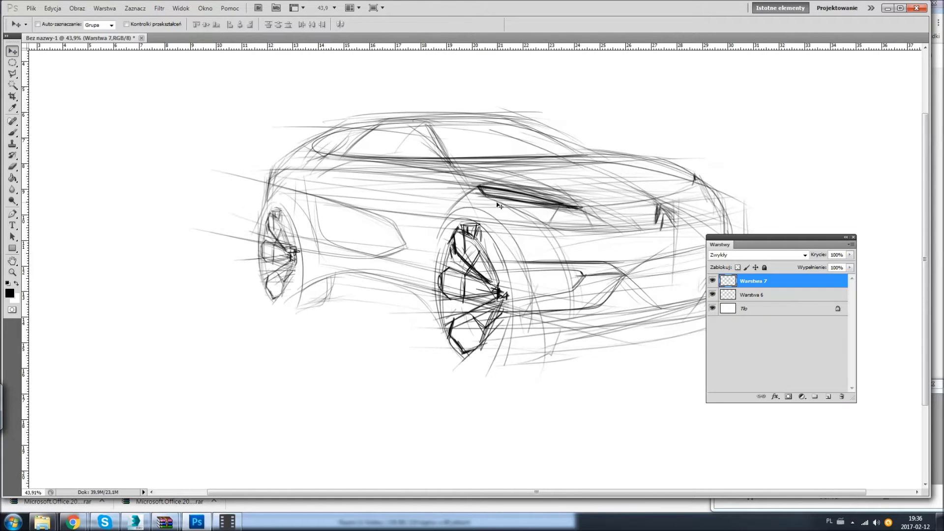
- Set the brush foreground colour to teal
key(b)
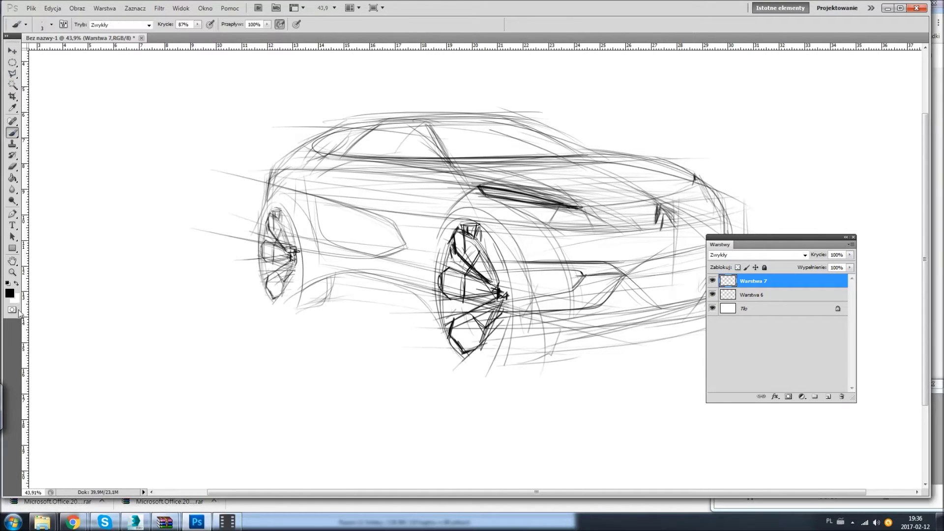
click(9, 293)
click(485, 216)
click(564, 130)
- Paint a teal stroke over the headlight area on a new layer
key(m)
drag(328, 120, 848, 210)
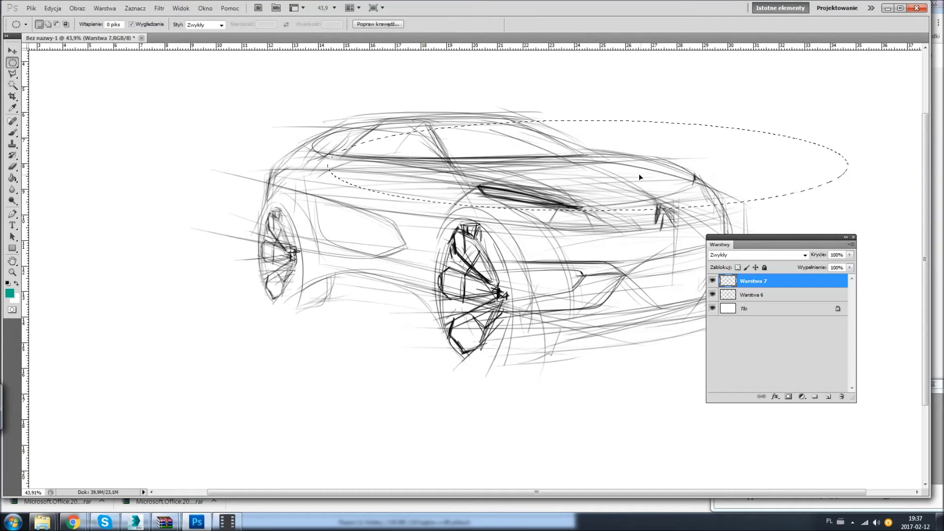
key(b)
click(828, 397)
drag(482, 206, 571, 212)
- On another new layer, wash teal over the car and across the whole canvas
key(ctrl+d)
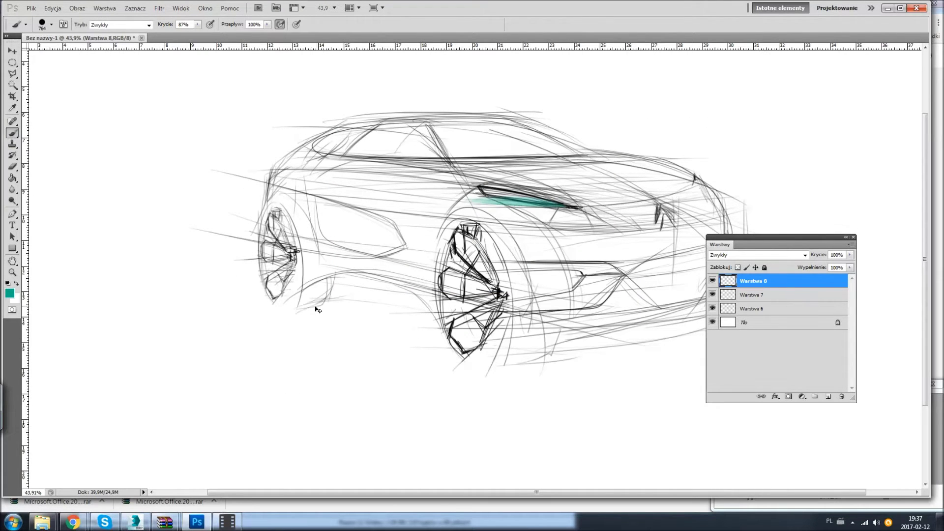
key(ctrl+shift+alt+n)
key(ctrl+shift+alt+n)
mouse_move(200, 179)
mouse_down()
mouse_move(906, 253)
mouse_move(274, 295)
mouse_move(179, 170)
mouse_up()
scroll(757, 255, down, 1)
scroll(757, 255, down, 2)
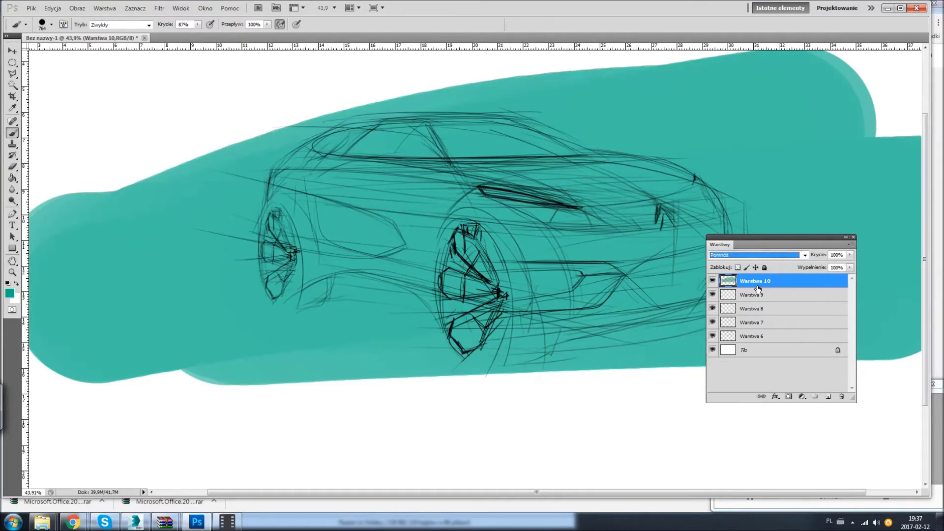
drag(118, 158, 819, 150)
drag(99, 403, 924, 403)
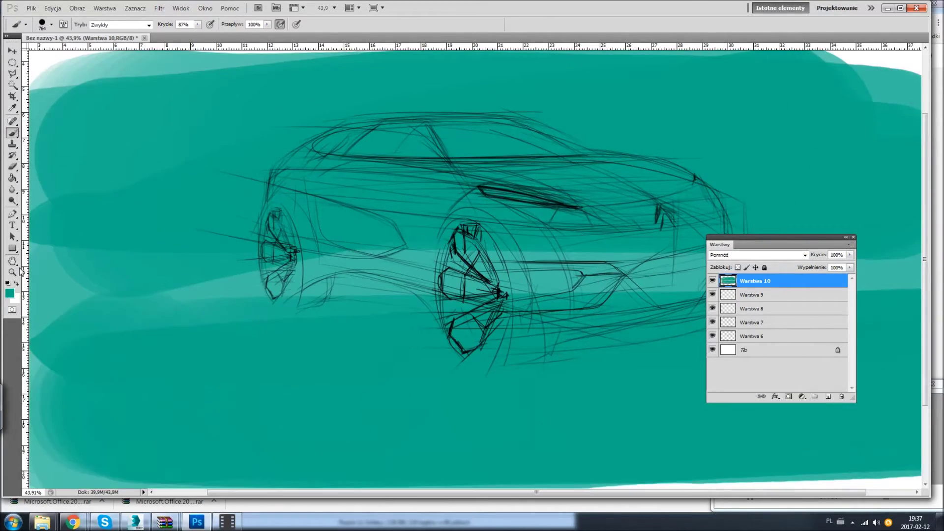
- Paint soft black shading inside an elliptical roof selection with a brush of about 288
click(13, 63)
drag(230, 92, 721, 163)
key(ctrl+shift+alt+n)
key(ctrl+shift+alt+n)
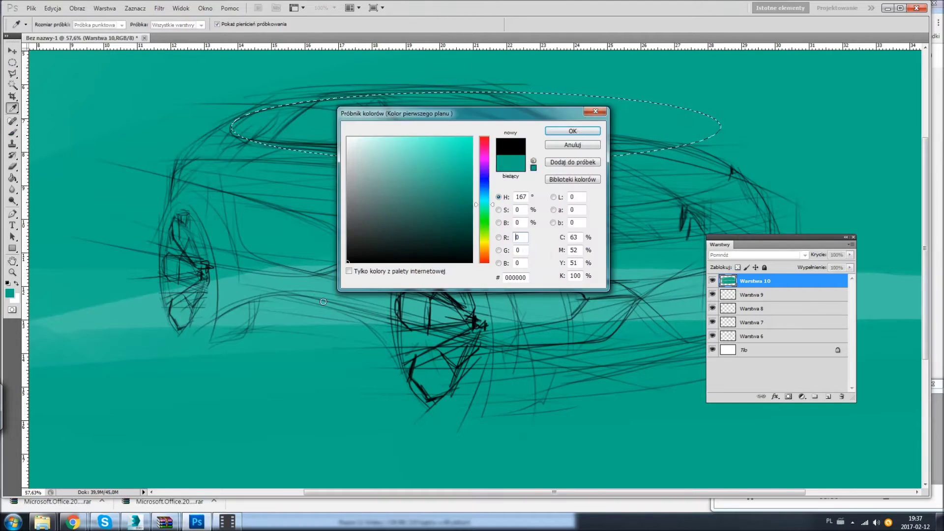
key(b)
right_click(438, 271)
drag(539, 284, 511, 284)
key(Return)
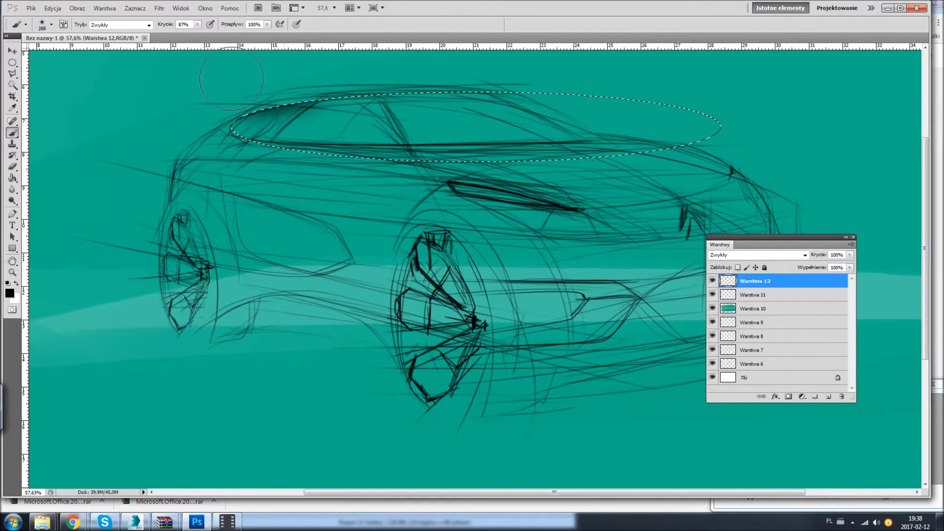
drag(265, 83, 318, 65)
- Repaint the roof white fading into teal, then add dark strokes along a large upper-body ellipse
key(x)
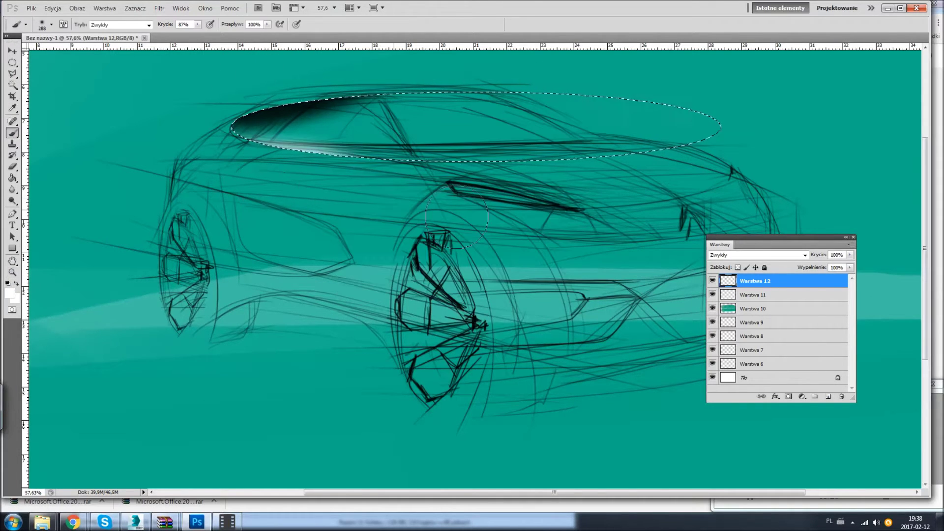
mouse_move(246, 118)
mouse_down()
mouse_move(344, 111)
mouse_move(304, 118)
mouse_up()
alt+click(442, 73)
key(m)
drag(29, 160, 570, 311)
click(12, 132)
alt+click(295, 117)
drag(246, 172, 423, 179)
- Paint a light teal highlight along the upper body and deselect
click(10, 293)
key(Escape)
alt+click(241, 122)
mouse_move(187, 160)
mouse_down()
mouse_move(570, 231)
mouse_move(727, 236)
mouse_up()
key(ctrl+d)
- Paint a light teal highlight inside an elliptical selection along the lower body
key(m)
drag(609, 138, 737, 206)
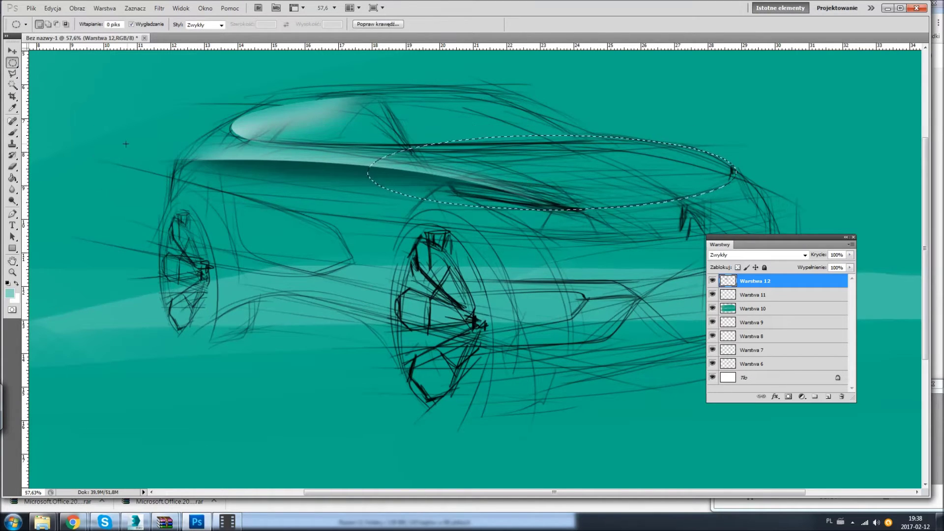
click(9, 293)
key(Return)
key(b)
right_click(612, 292)
drag(417, 196, 728, 177)
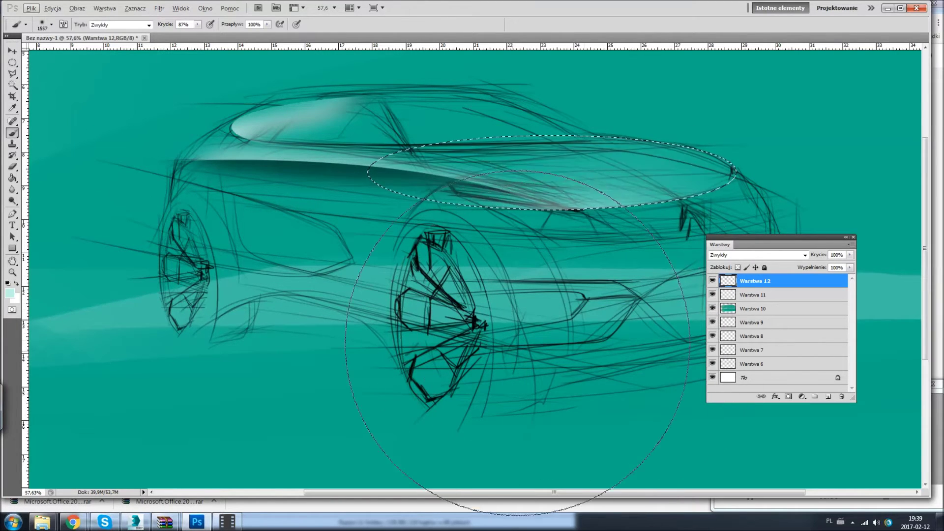
key(ctrl+d)
- Darken the right part of the highlight with a sampled dark teal
key(m)
key(b)
alt+click(540, 98)
drag(516, 206, 678, 177)
- Shade the front-left body black inside a lasso selection, then ellipse-select the front wheel
key(l)
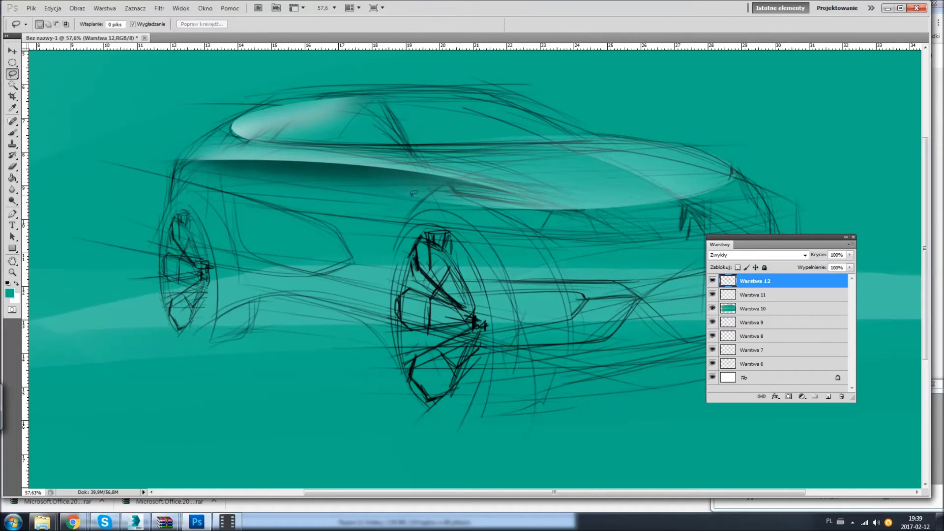
drag(30, 141, 363, 269)
key(b)
key(d)
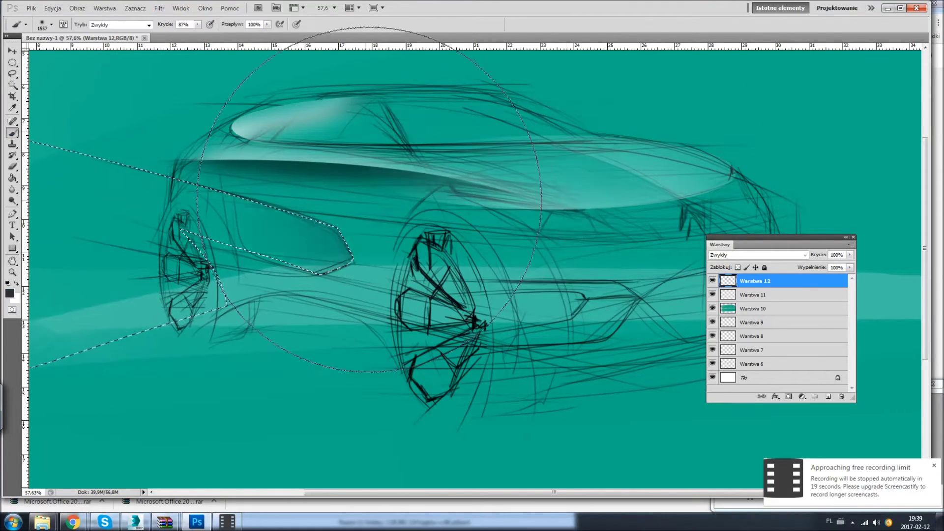
drag(339, 236, 246, 216)
key(ctrl+d)
key(m)
drag(377, 225, 486, 427)
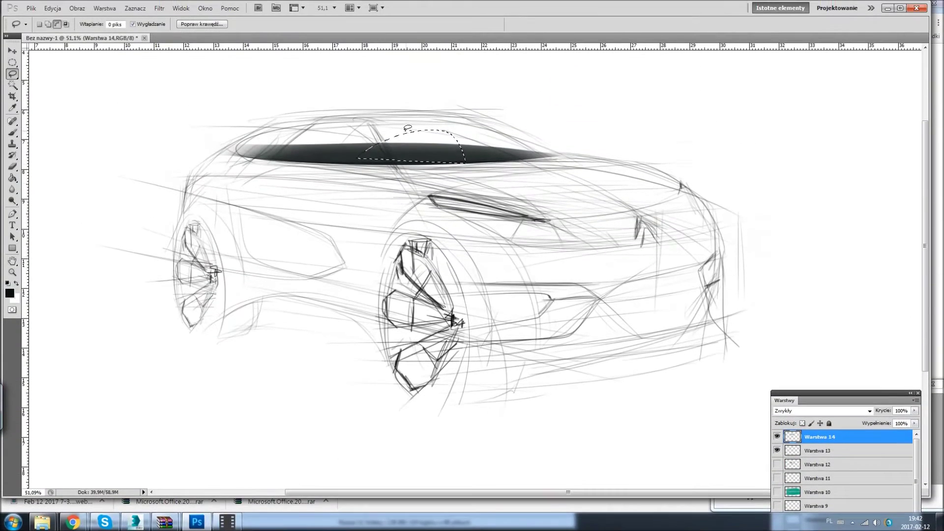
- Add the left window to the selection and paint the side windows dark
drag(307, 135, 261, 148)
key(b)
mouse_move(290, 106)
mouse_down()
mouse_move(400, 165)
mouse_move(518, 113)
mouse_up()
key(l)
key(b)
- Clear the shading inside the front windshield area and drop the cabin selections
drag(310, 69, 345, 74)
key(l)
drag(331, 120, 317, 150)
key(Delete)
key(ctrl+d)
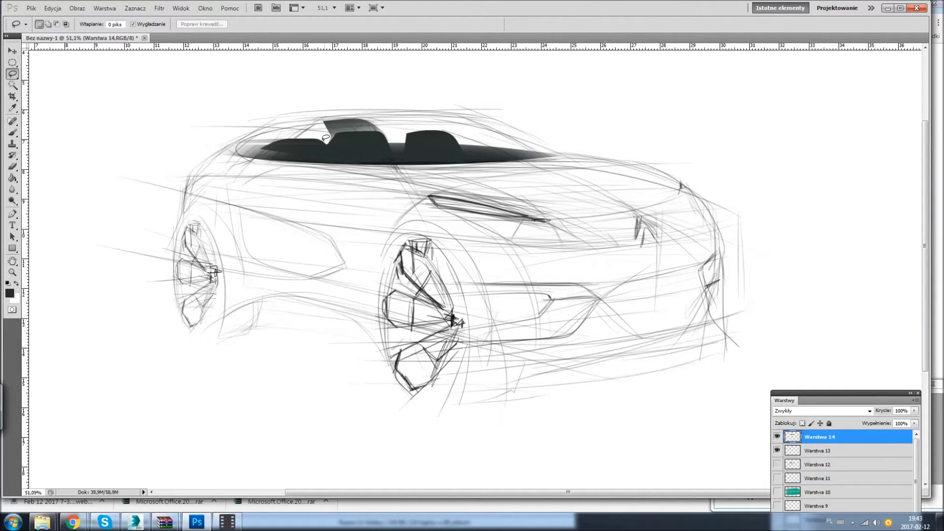
drag(255, 147, 255, 147)
key(ctrl+d)
- Outline the roof and cabin, then select a large ellipse around the lower body
drag(539, 219, 343, 84)
key(b)
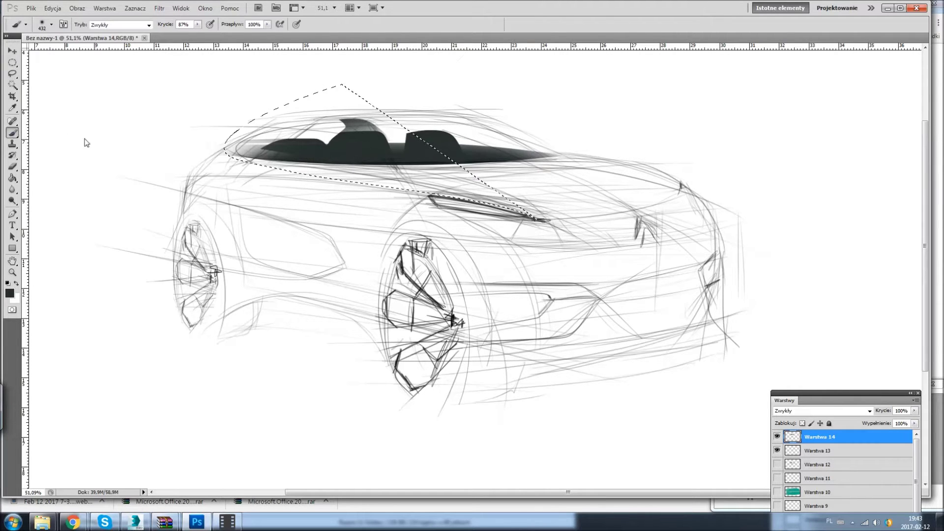
key(x)
key(l)
drag(597, 300, 577, 341)
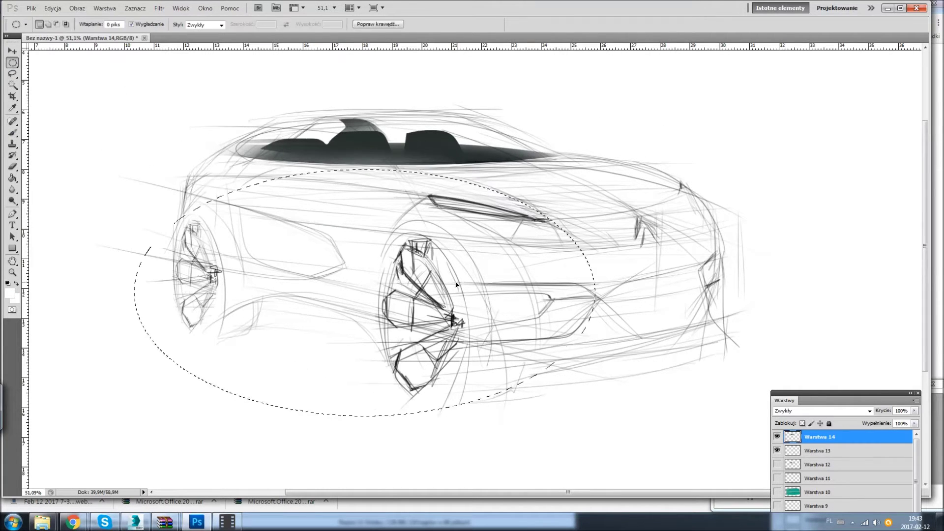
key(b)
key(x)
drag(836, 393, 809, 176)
- On a new layer, paint soft dark shading over the hood inside a hood ellipse
click(851, 335)
key(bracketright)
key(bracketright)
key(bracketright)
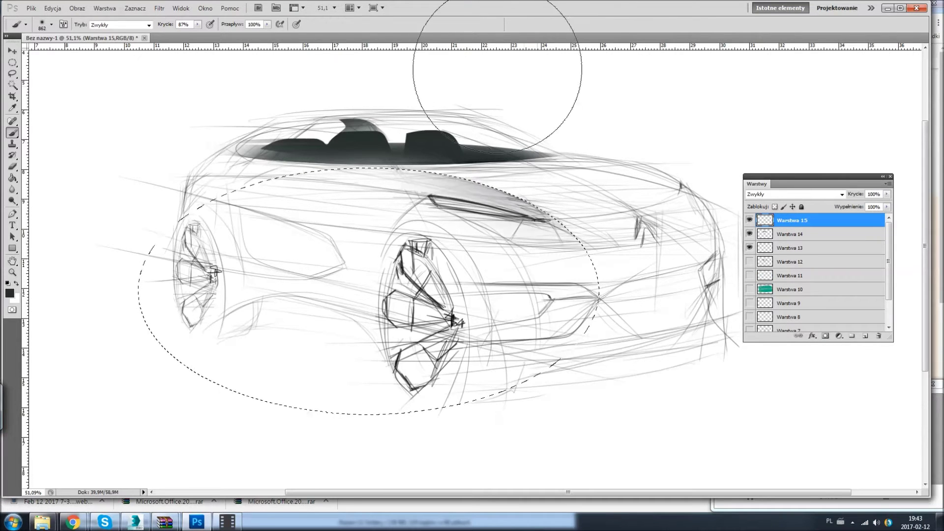
drag(539, 84, 118, 70)
key(m)
drag(322, 150, 731, 311)
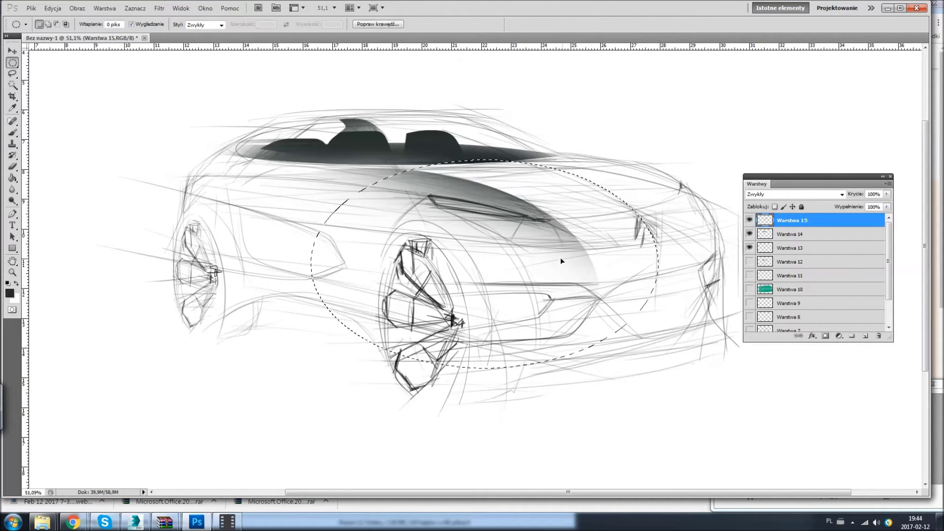
key(b)
drag(559, 257, 615, 95)
- Darken the shading along the hood line, then lighten the hood with white
key(m)
key(l)
drag(691, 189, 688, 192)
key(b)
drag(674, 62, 384, 126)
key(x)
drag(713, 123, 614, 256)
- Paint dark shading in a lasso area below the front bumper
key(ctrl+d)
key(l)
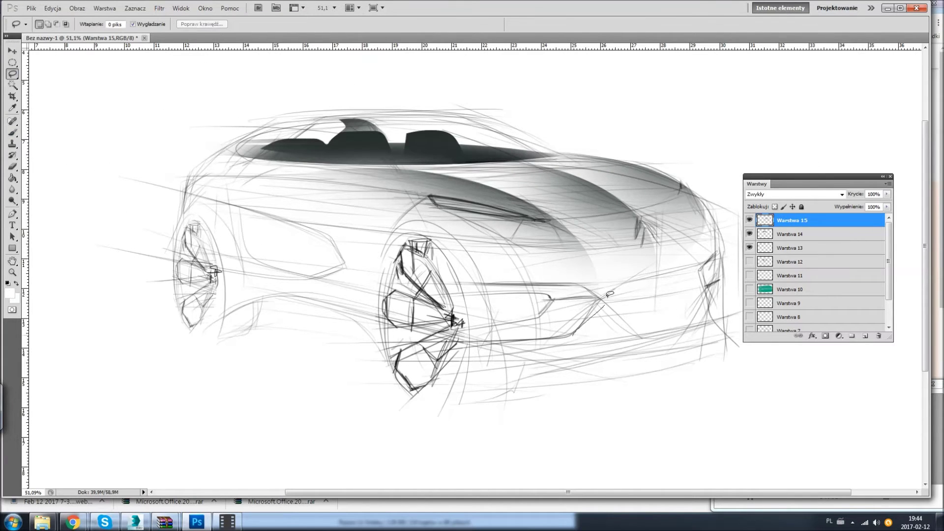
drag(600, 300, 602, 301)
key(b)
key(x)
drag(614, 162, 492, 344)
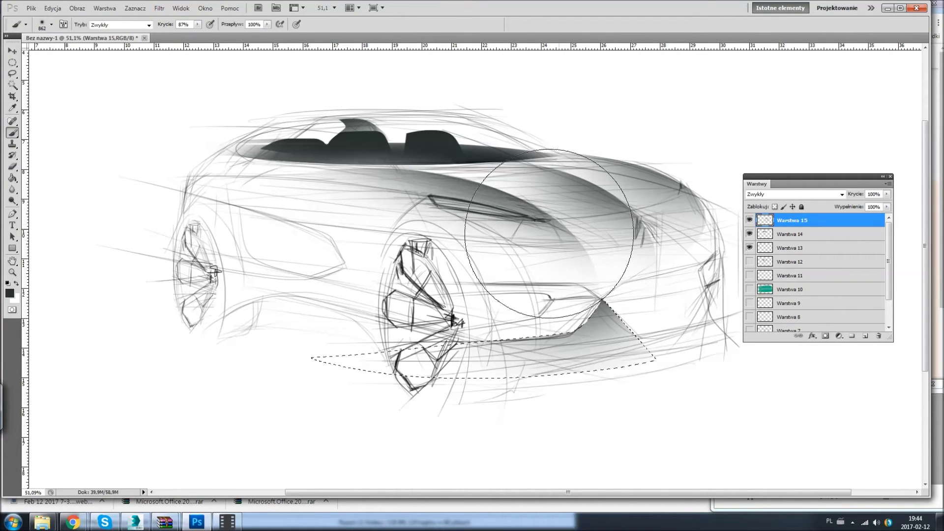
key(ctrl+d)
- Paint dark shading inside a lasso outline along the bumper line
key(l)
drag(548, 292, 550, 300)
key(b)
mouse_move(664, 236)
mouse_down()
mouse_move(492, 334)
mouse_move(437, 294)
mouse_up()
key(l)
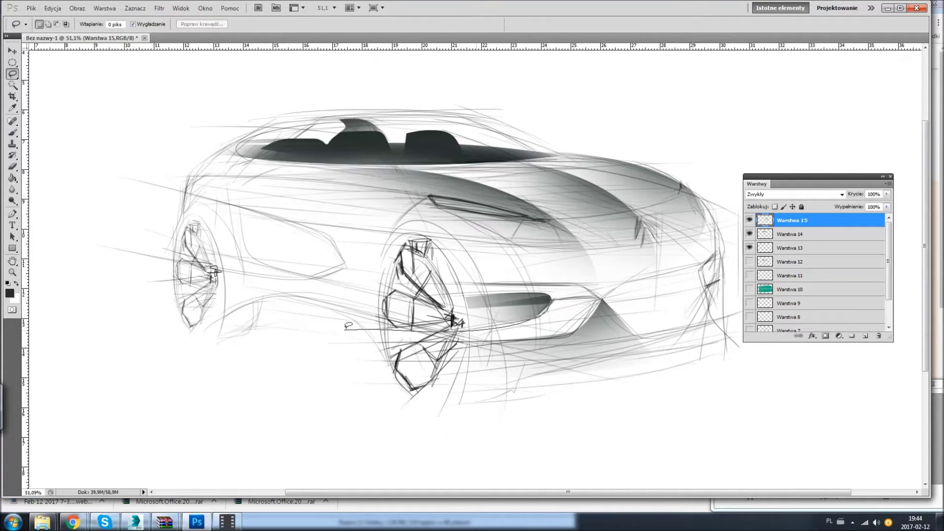
drag(554, 304, 551, 302)
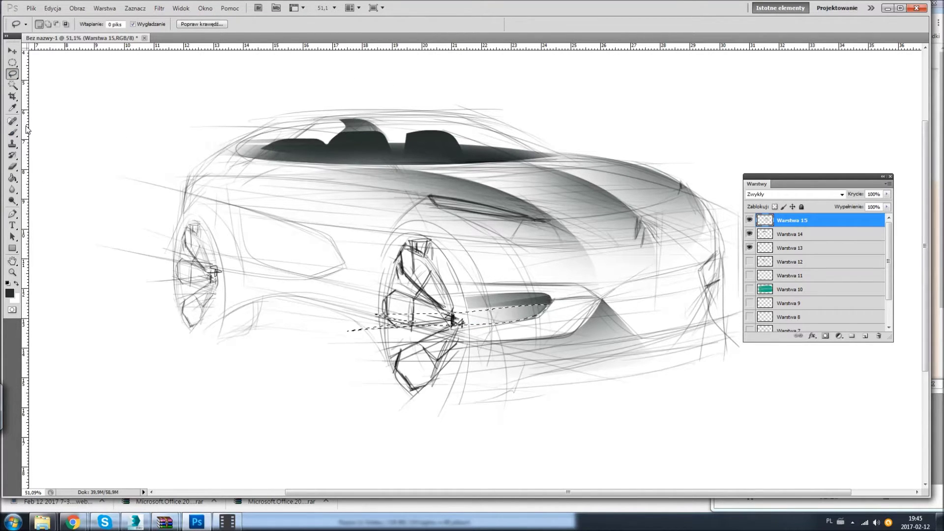
key(b)
- Outline a straight-edged area along the bumper edge toward the front wheel
drag(639, 236, 491, 320)
key(ctrl+d)
key(l)
drag(579, 326, 322, 353)
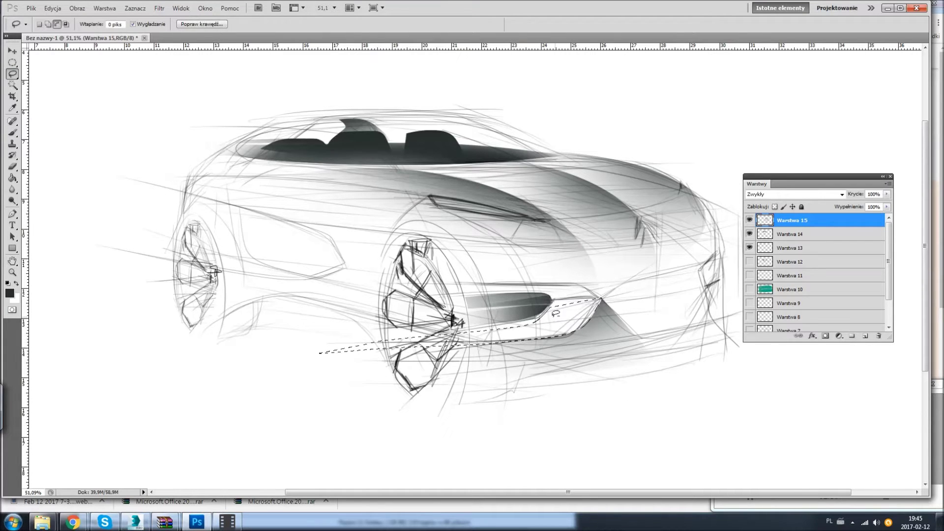
key(b)
right_click(565, 329)
click(12, 73)
click(604, 298)
- Build up grey shading inside the bumper outline and deselect
key(b)
drag(678, 246, 570, 310)
drag(512, 331, 562, 288)
key(ctrl+d)
click(12, 73)
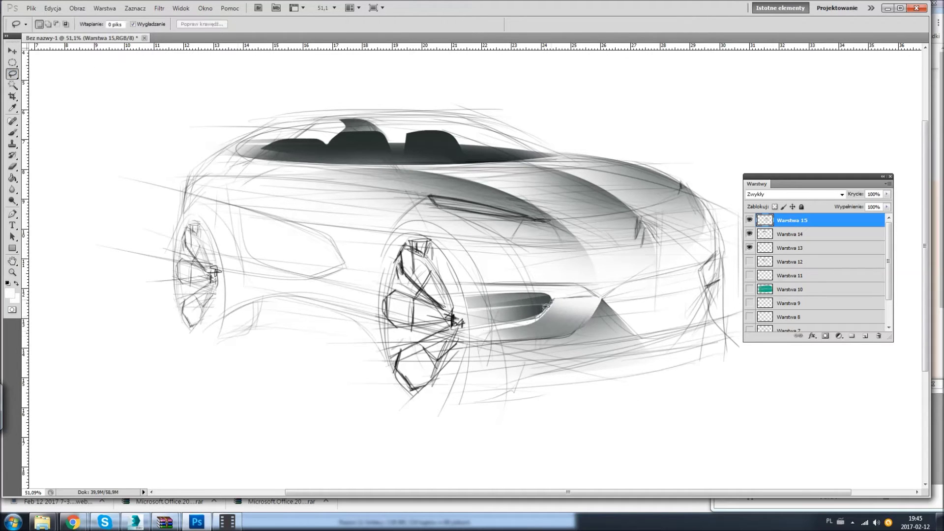
- Paint dark shading on the front wheel inside an elliptical selection
key(m)
drag(321, 249, 442, 398)
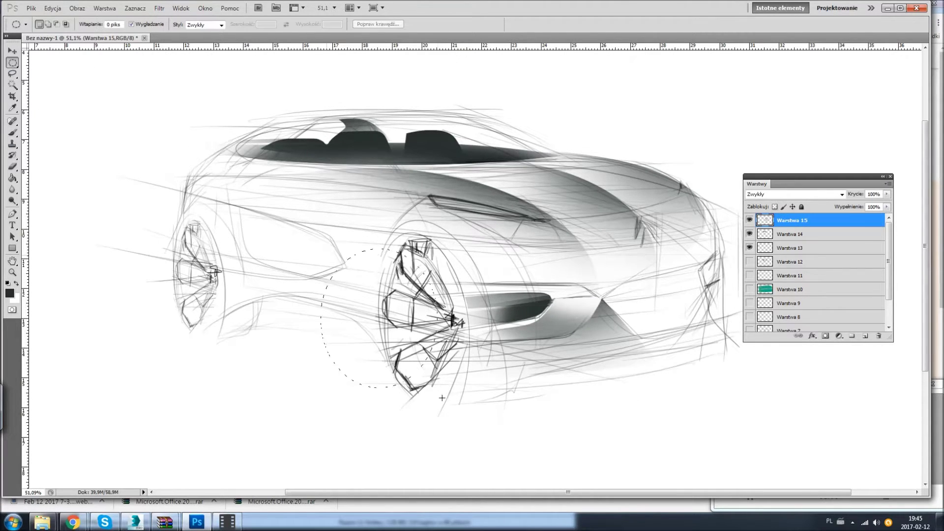
key(b)
drag(521, 236, 443, 364)
- Shade the body side under the hood line within a large ellipse and polygonal outline
key(m)
drag(241, 178, 639, 323)
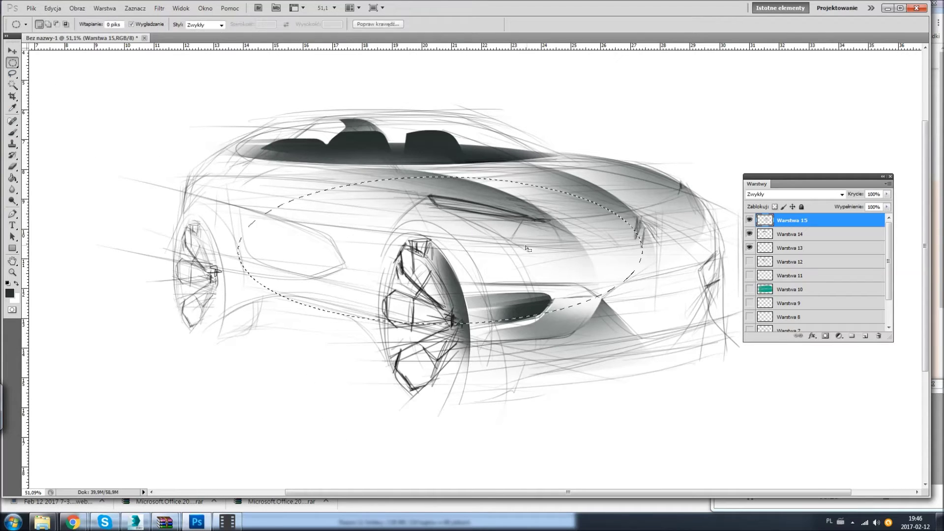
key(b)
drag(526, 249, 442, 221)
key(l)
drag(242, 233, 481, 223)
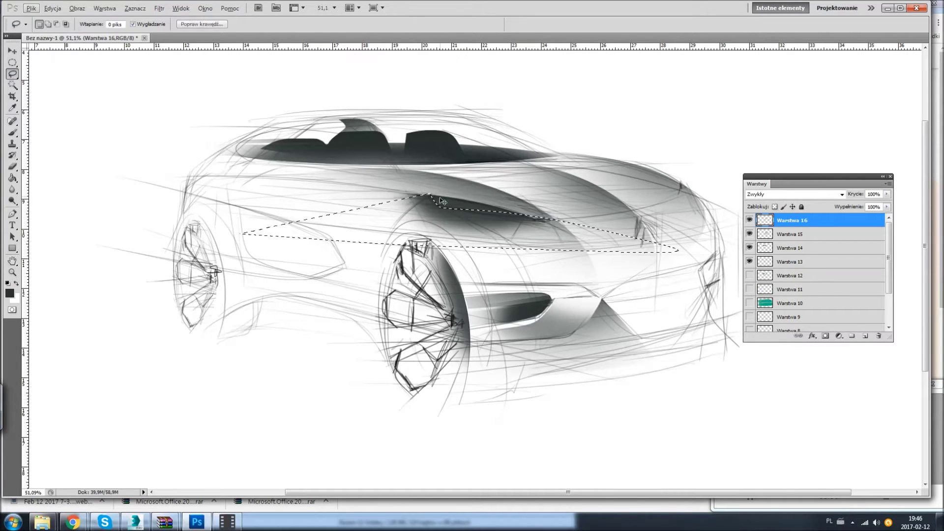
key(ctrl+d)
- On a new layer, paint a dark gradient inside a large ellipse over the front wheel
key(m)
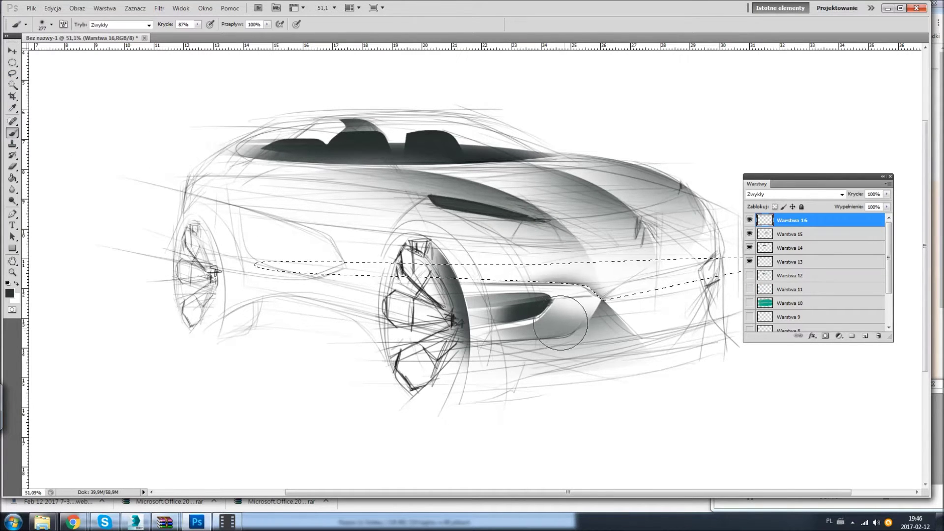
drag(357, 216, 516, 499)
key(ctrl+shift+alt+n)
key(b)
right_click(444, 337)
drag(445, 337, 480, 295)
right_click(652, 174)
key(Escape)
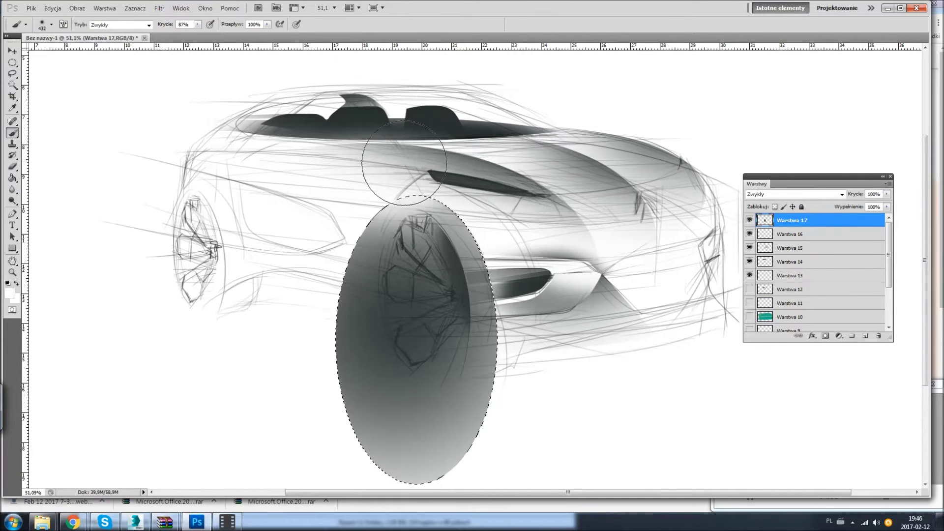
- Trim the wheel ring shading by clearing its inside and its lower and left parts
key(x)
key(ctrl+d)
key(m)
key(Delete)
key(l)
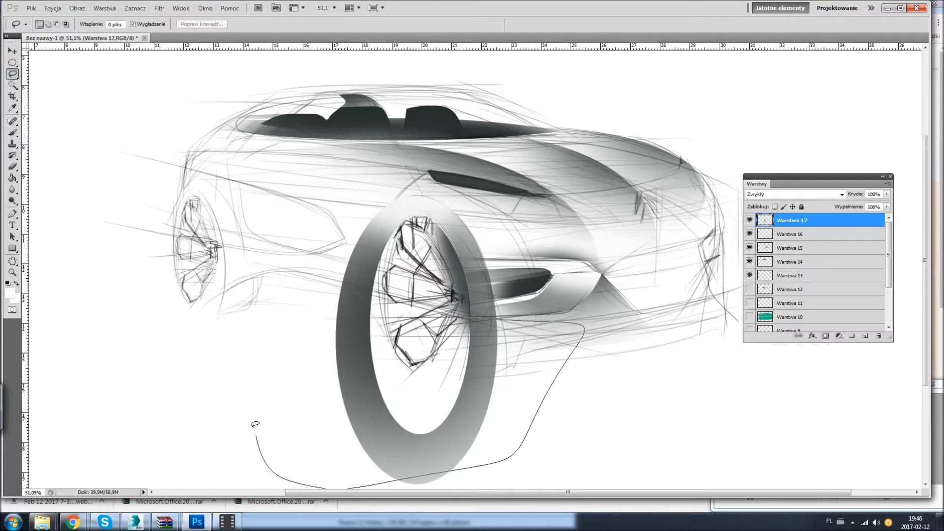
drag(338, 487, 585, 320)
key(Delete)
key(Delete)
mouse_move(251, 268)
mouse_down()
mouse_move(393, 207)
mouse_move(461, 384)
mouse_up()
key(m)
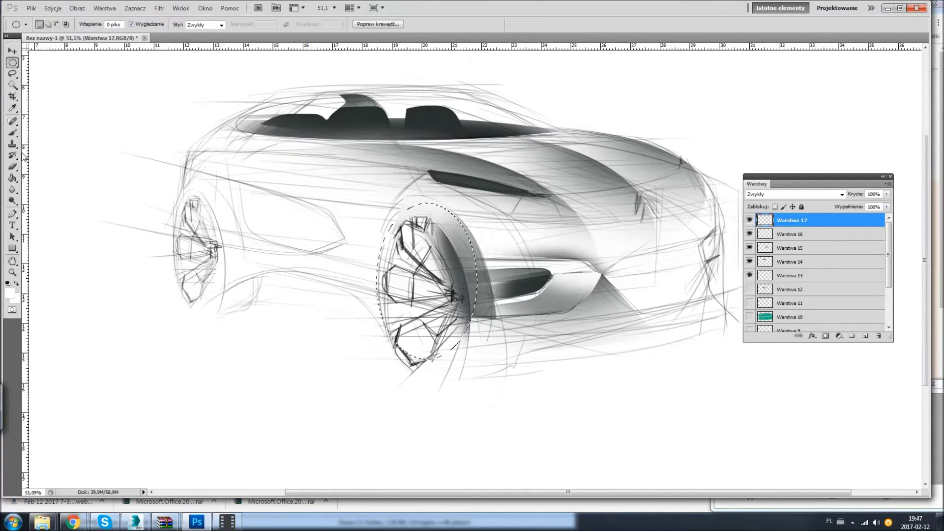
- On new layer Warstwa 18, rotate a black-filled ellipse and hollow it into a dark front wheel arch
key(d)
key(ctrl+shift+n)
key(Return)
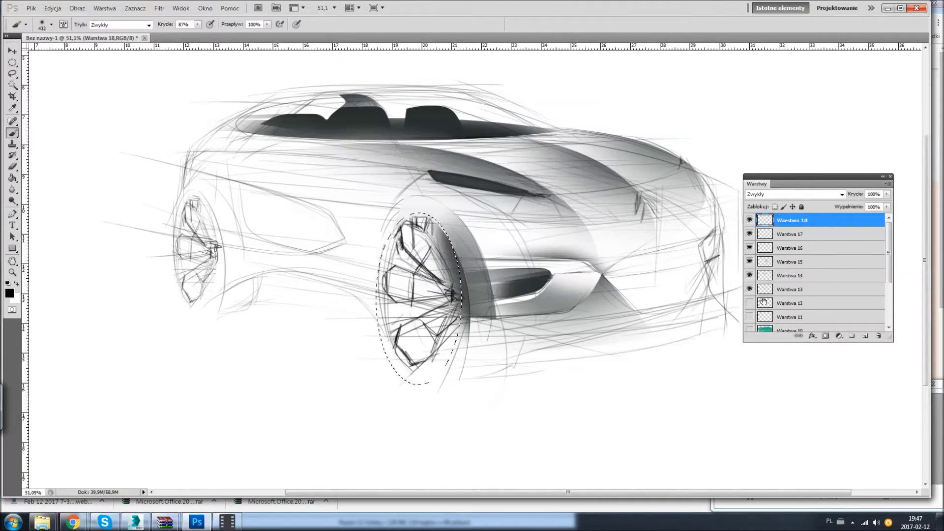
key(alt+BackSpace)
click(53, 8)
click(94, 170)
key(Return)
key(m)
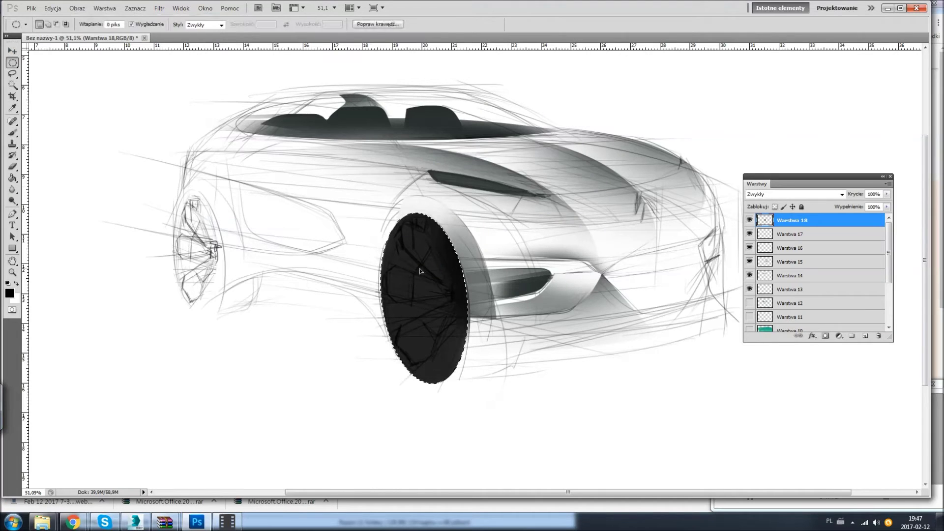
drag(418, 300, 408, 307)
key(Delete)
key(ctrl+d)
- Paint dark shading inside a lassoed area below the front bumper
drag(826, 176, 856, 305)
key(l)
drag(738, 254, 631, 268)
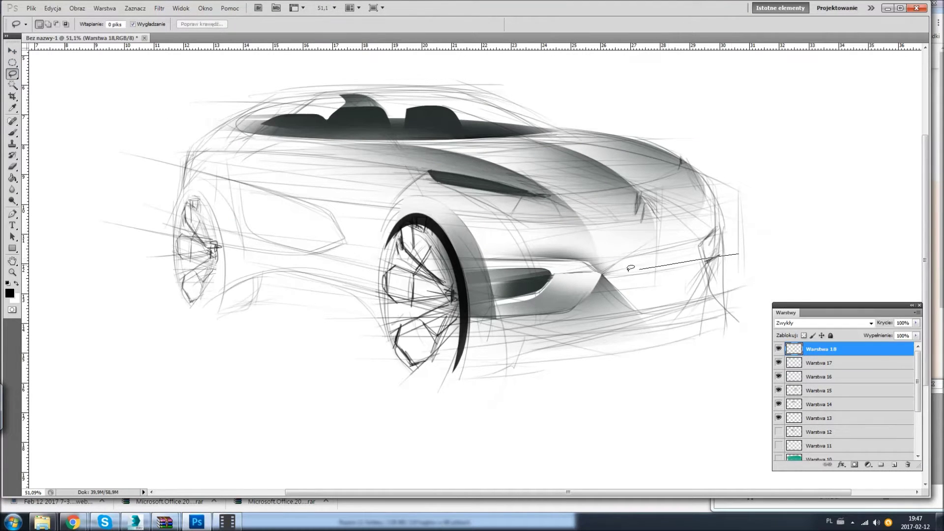
drag(622, 341, 462, 322)
key(b)
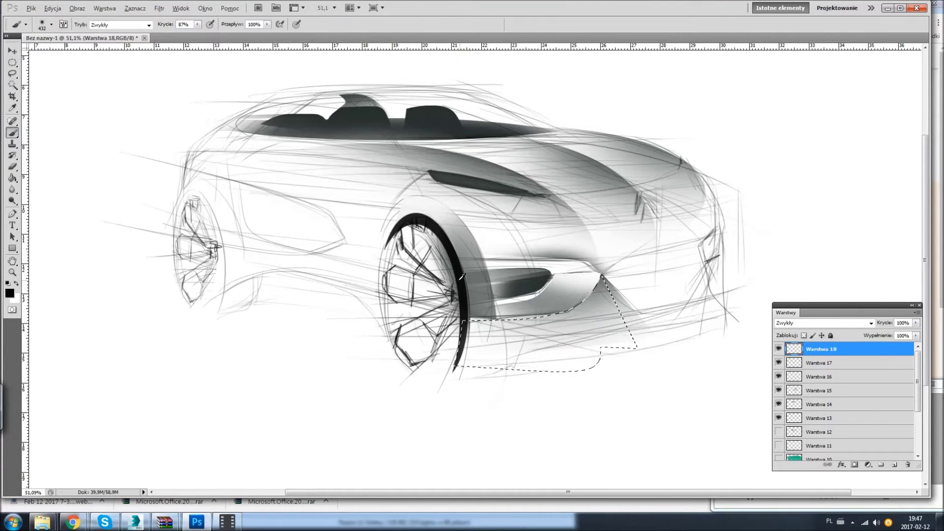
drag(580, 339, 530, 269)
key(ctrl+d)
- Shade the ground under the car and the rear side panel of the body
click(12, 74)
key(b)
drag(301, 304, 369, 325)
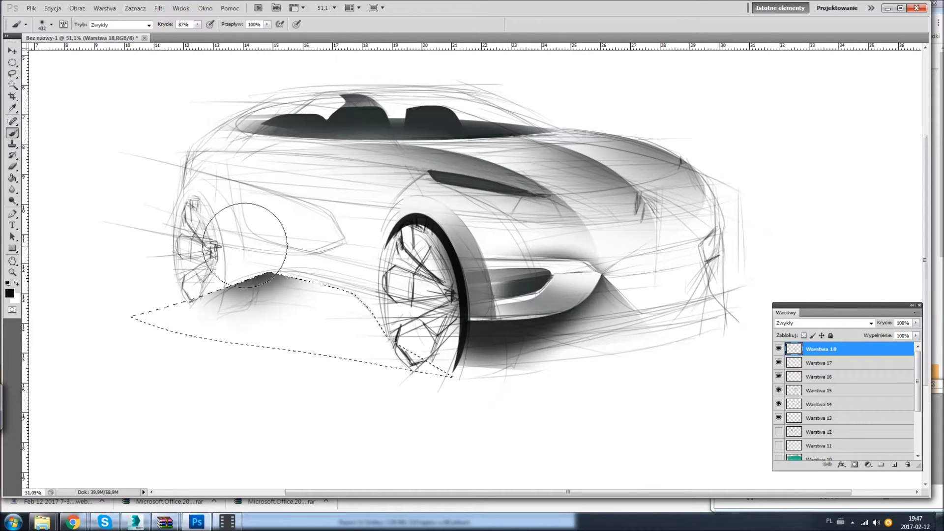
key(ctrl+d)
key(l)
mouse_move(353, 250)
mouse_down()
mouse_move(105, 285)
mouse_move(344, 241)
mouse_up()
key(b)
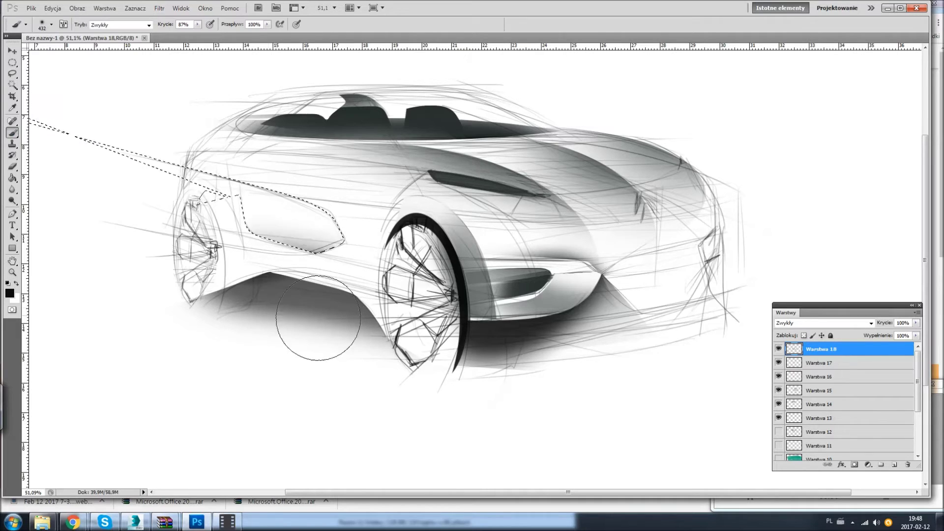
drag(256, 207, 335, 236)
- Lighten a thin strip of the ground shadow and brighten the body along a large ellipse
key(l)
drag(179, 141, 663, 238)
key(b)
drag(403, 167, 541, 196)
key(m)
drag(27, 135, 612, 413)
key(b)
drag(418, 148, 589, 236)
key(ctrl+d)
- Darken the gaps between the front wheel spokes with black paint
click(12, 74)
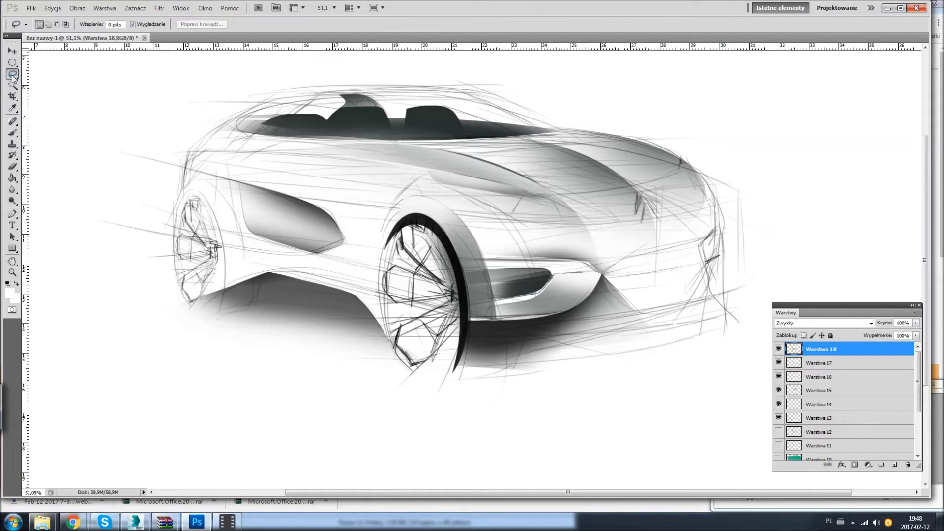
click(396, 244)
click(445, 283)
click(393, 268)
double_click(396, 243)
key(x)
key(b)
drag(398, 246, 443, 280)
drag(393, 304, 443, 344)
key(ctrl+d)
- Outline another spoke gap and restore an elliptical selection around the front wheel
key(l)
double_click(402, 224)
key(b)
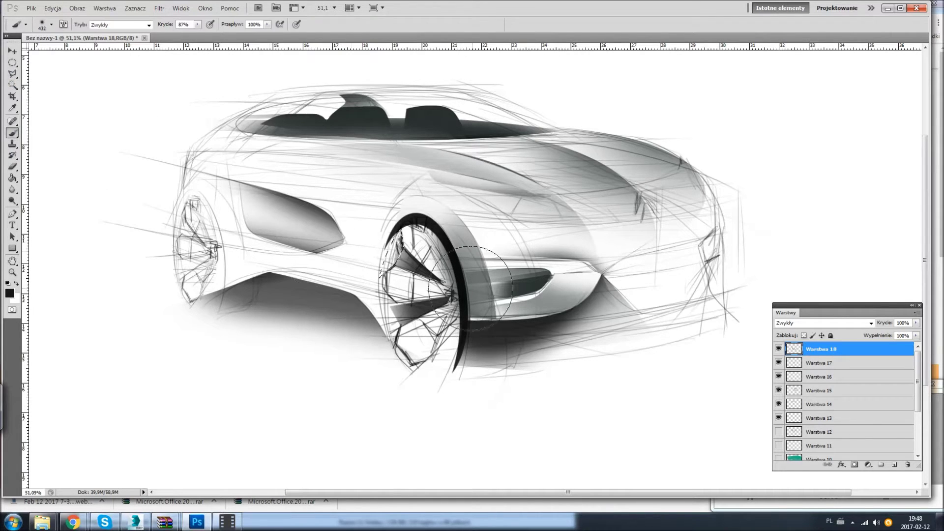
key(m)
drag(343, 195, 495, 473)
key(ctrl+d)
key(v)
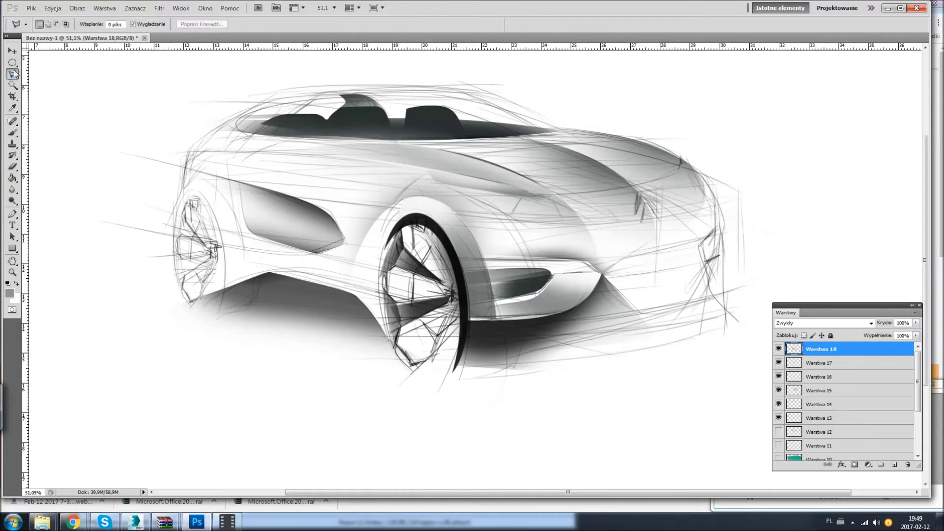
click(12, 62)
key(ctrl+z)
click(13, 132)
key(ctrl+shift+alt+n)
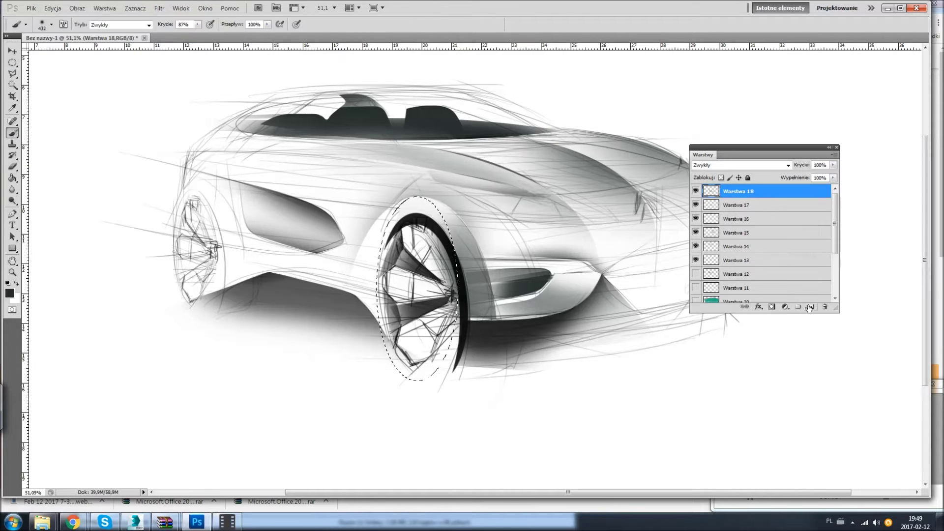
- Paint dark shading across the lower body and along the car's side
drag(418, 197, 246, 344)
drag(442, 172, 221, 270)
mouse_move(467, 197)
mouse_down()
mouse_move(197, 194)
mouse_move(221, 147)
mouse_up()
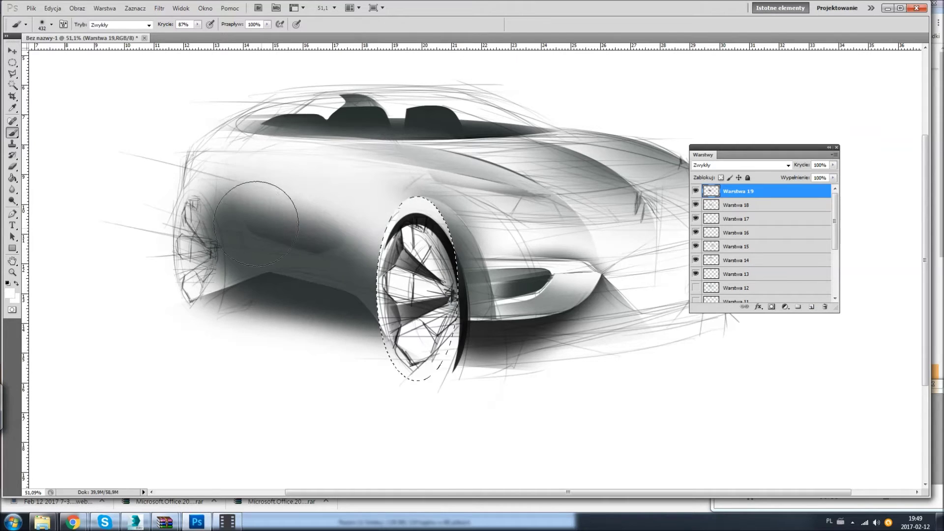
key(x)
mouse_move(344, 320)
mouse_down()
mouse_move(230, 280)
mouse_move(369, 222)
mouse_up()
key(x)
- Lasso the roof area, toggling Warstwa 19 to compare the shading
key(l)
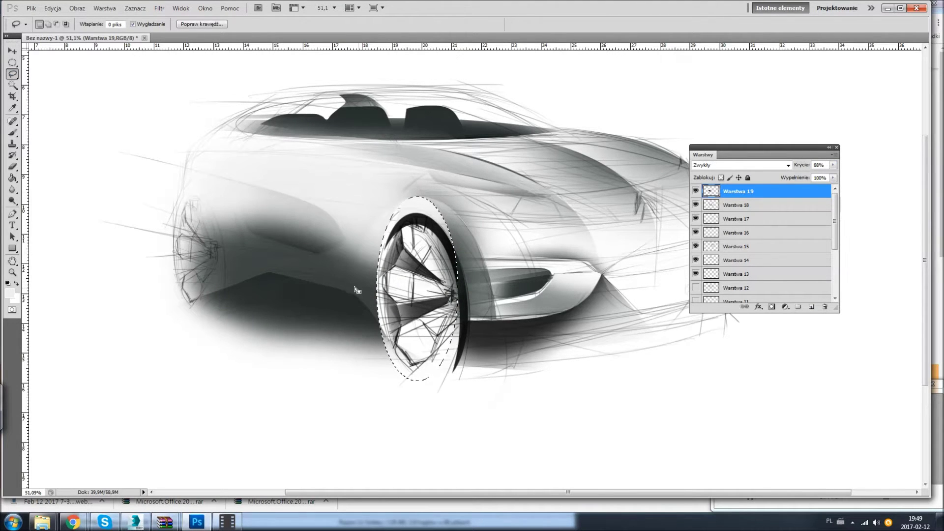
key(ctrl+d)
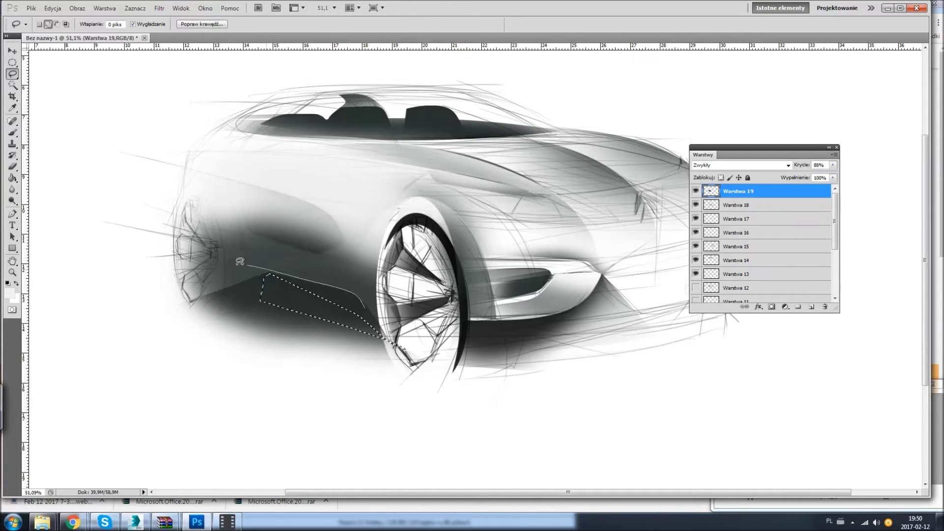
drag(333, 327, 370, 312)
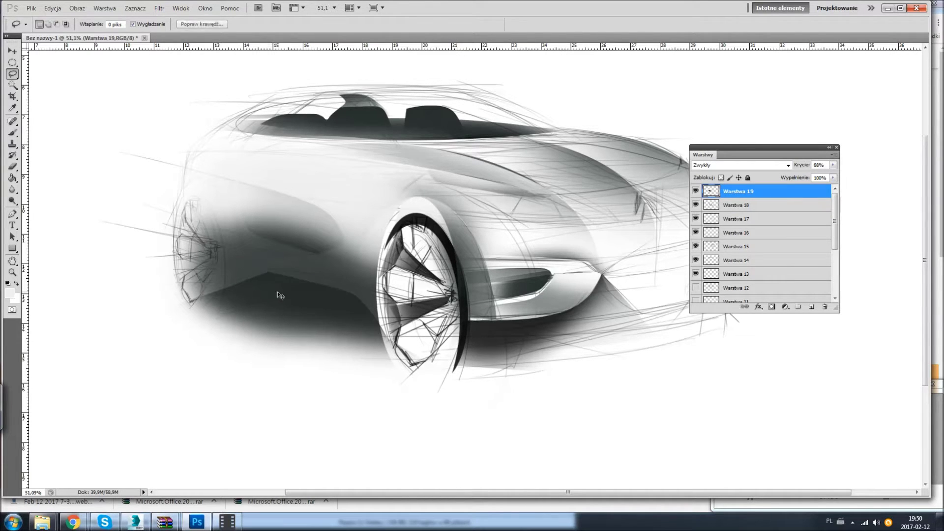
click(695, 191)
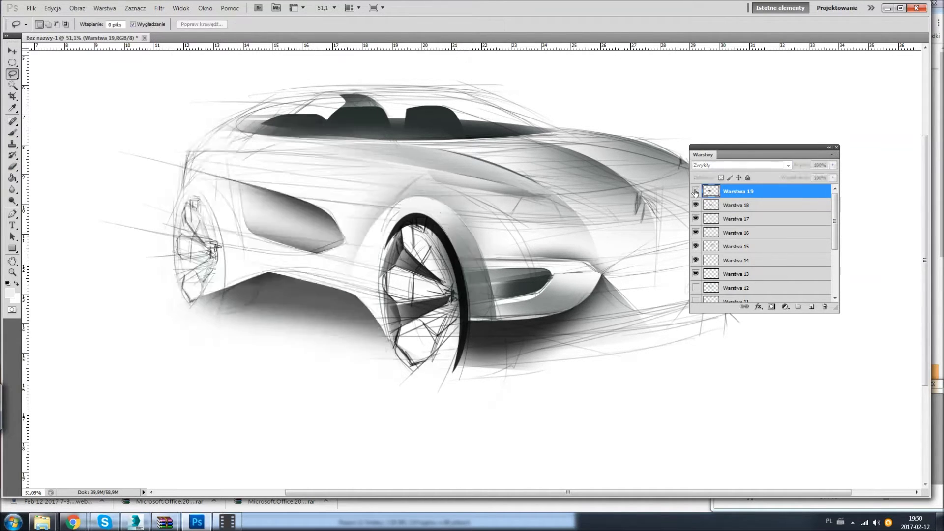
key(ctrl+d)
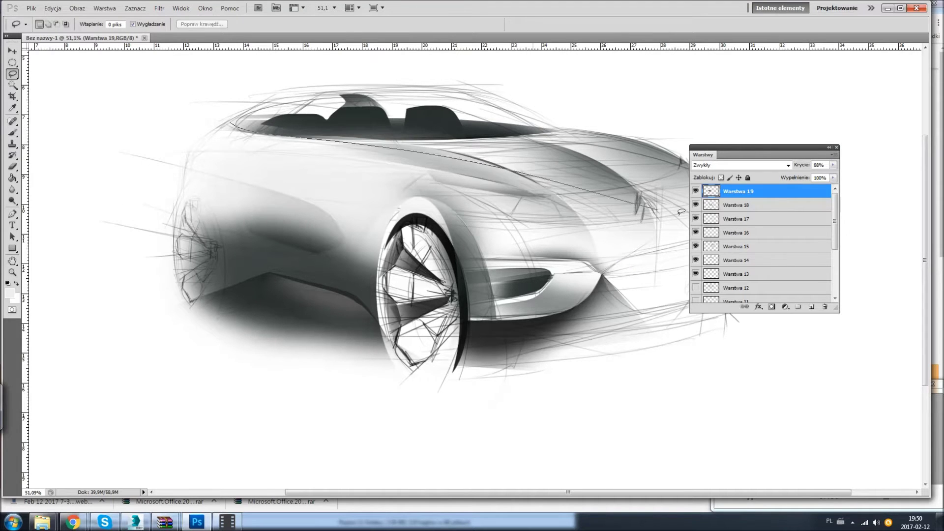
drag(421, 135, 433, 133)
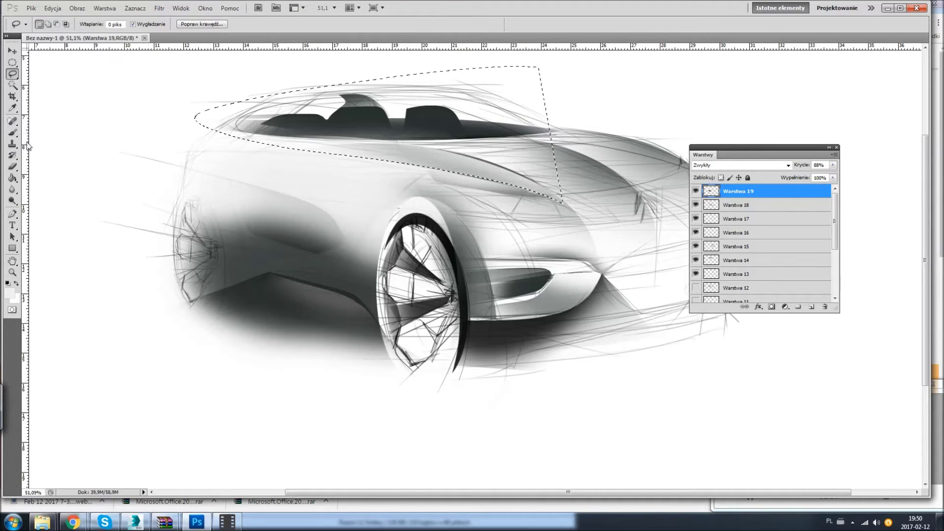
- On a new layer, invert the roof selection and soft-brush dark then white above the roofline
key(b)
key(ctrl+shift+alt+n)
click(135, 8)
click(146, 46)
right_click(472, 152)
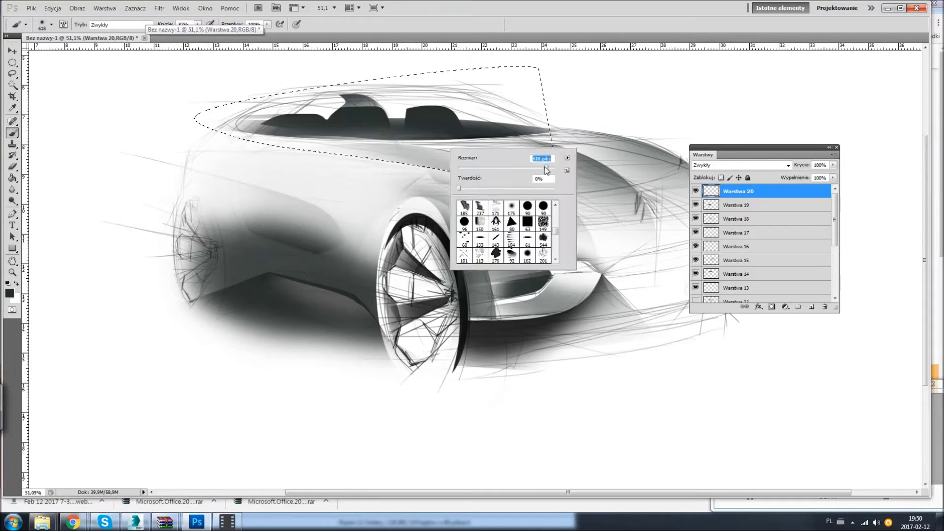
key(Escape)
drag(394, 98, 250, 201)
key(x)
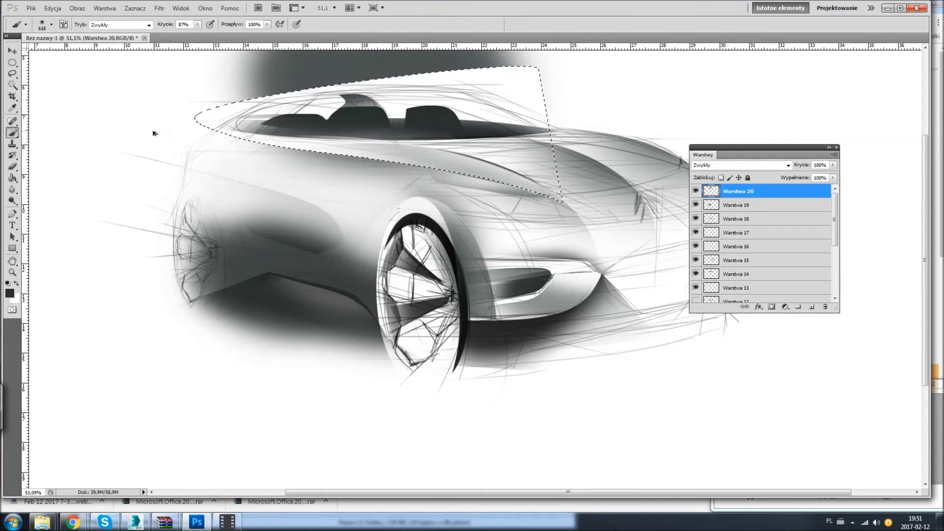
drag(275, 192, 432, 54)
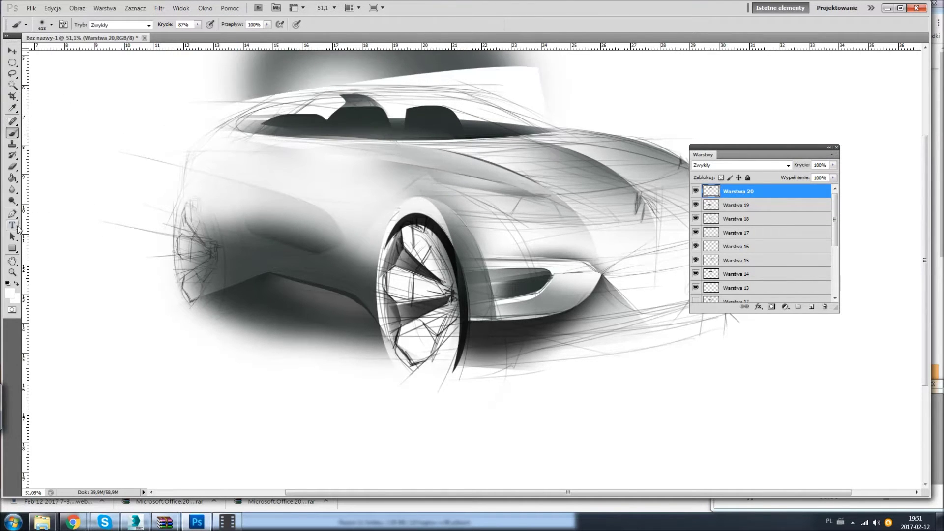
- Zoom out to see the whole car and make Warstwa 17 the working layer
key(z)
alt+click(345, 221)
drag(110, 263, 505, 167)
alt+click(506, 167)
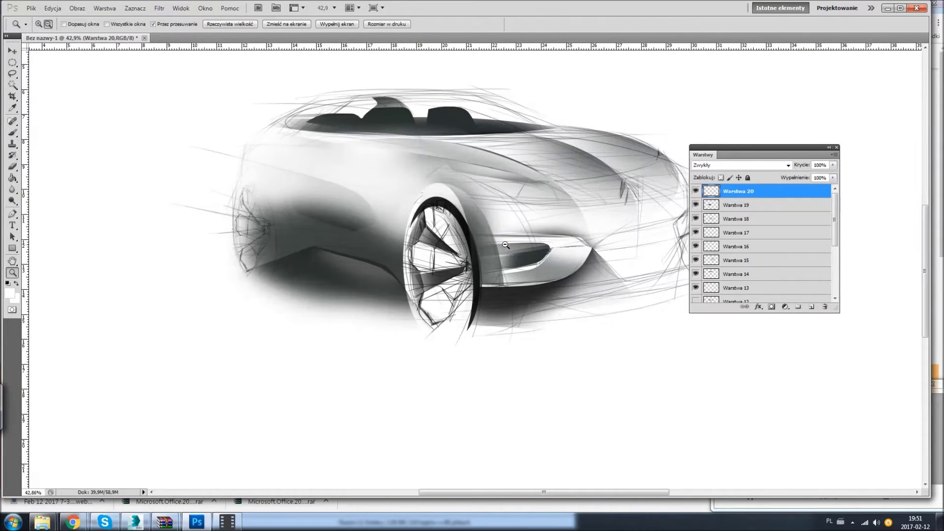
key(alt+bracketleft)
key(m)
key(b)
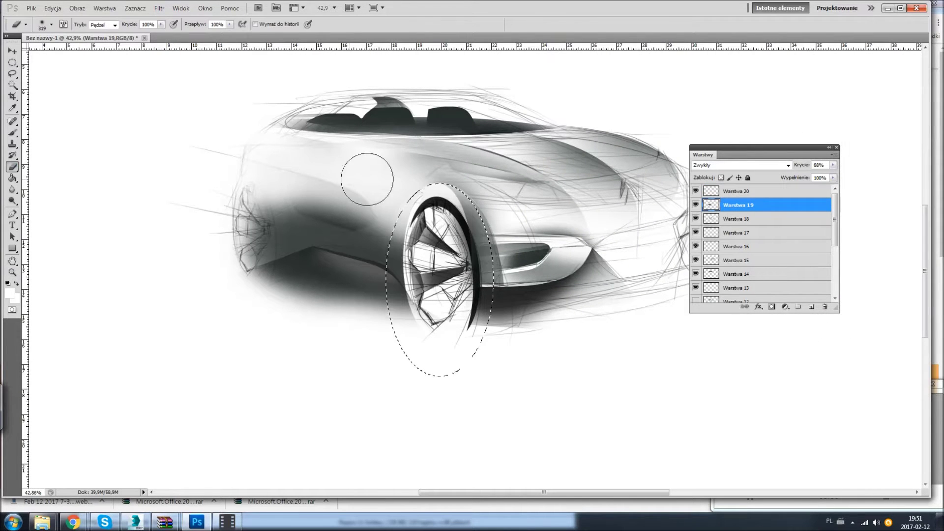
key(ctrl+d)
key(alt+bracketleft)
key(alt+bracketleft)
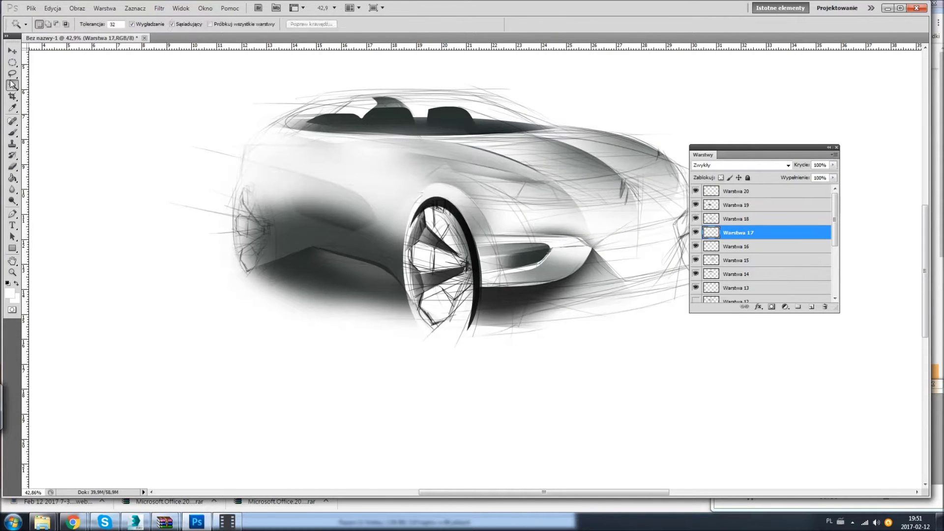
- Lasso a small front-fender spot and paint it dark on a new layer above Warstwa 17
key(l)
drag(761, 147, 786, 299)
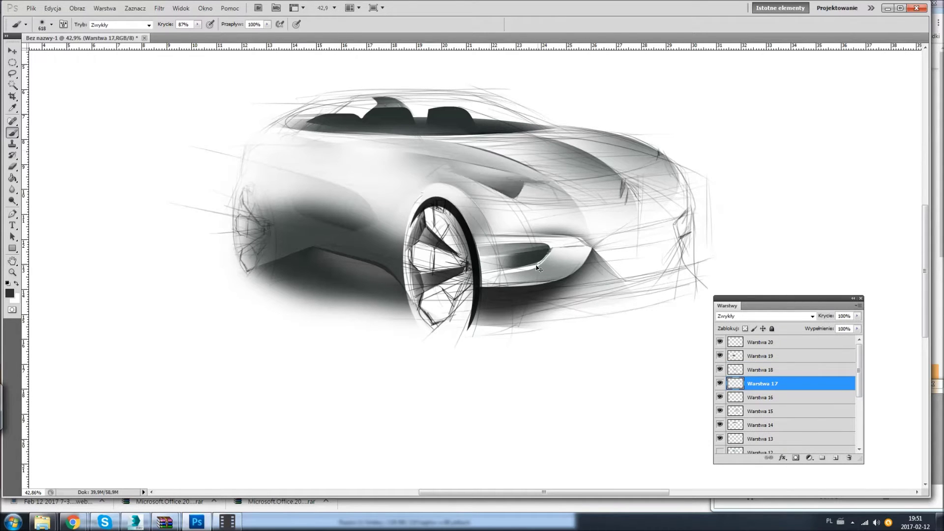
drag(787, 298, 767, 196)
drag(479, 185, 624, 205)
key(ctrl+shift+alt+n)
key(b)
drag(492, 191, 517, 197)
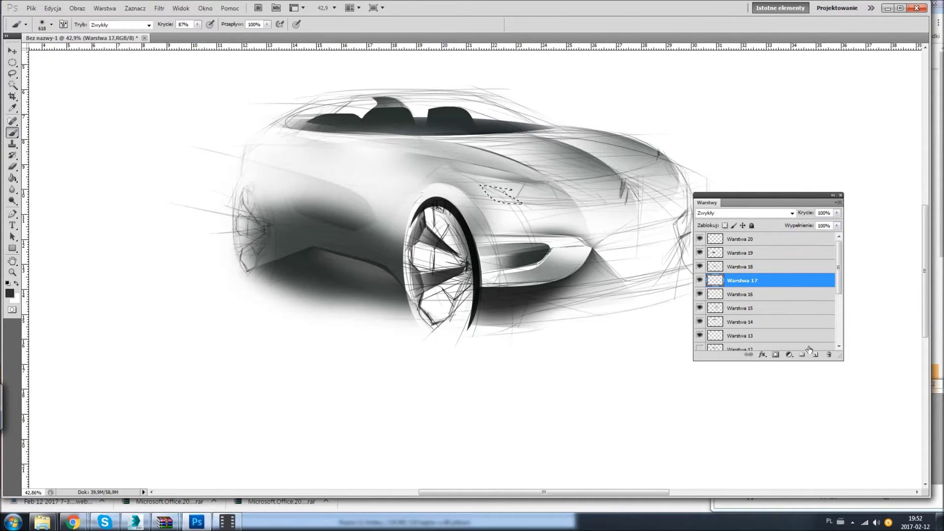
key(ctrl+d)
- Paint the backdrop dark brown, then brush a near-white beige band across the middle
key(l)
drag(413, 160, 317, 217)
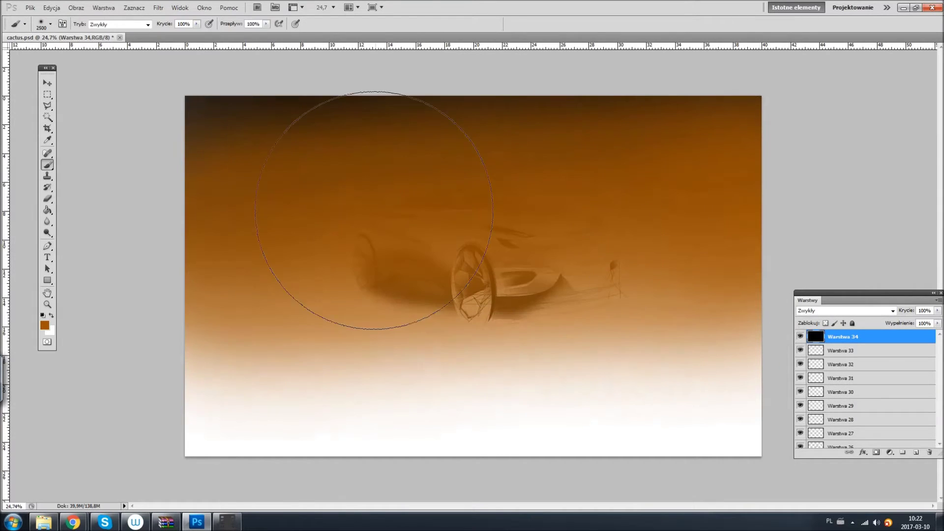
mouse_move(373, 210)
mouse_down()
mouse_move(180, 116)
mouse_move(369, 295)
mouse_move(306, 274)
mouse_up()
click(44, 325)
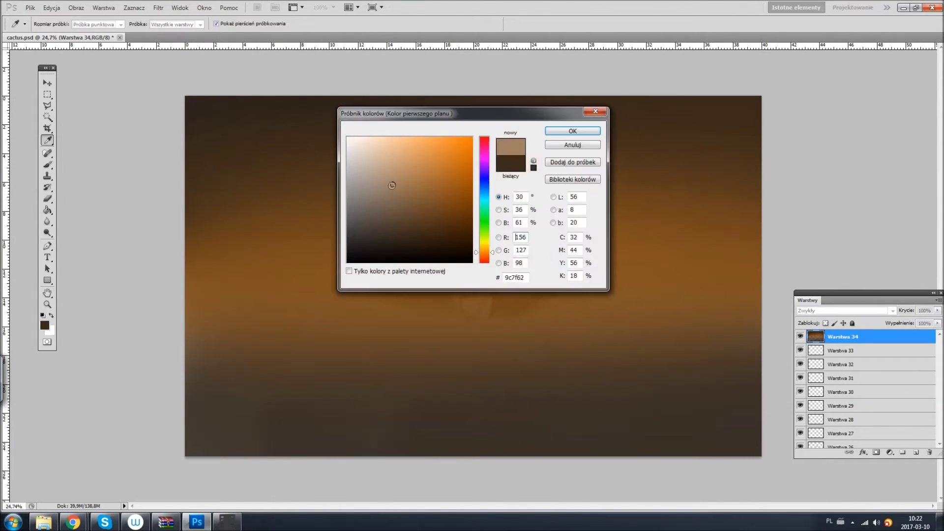
click(559, 122)
mouse_move(197, 231)
mouse_down()
mouse_move(801, 232)
mouse_move(289, 244)
mouse_move(316, 232)
mouse_up()
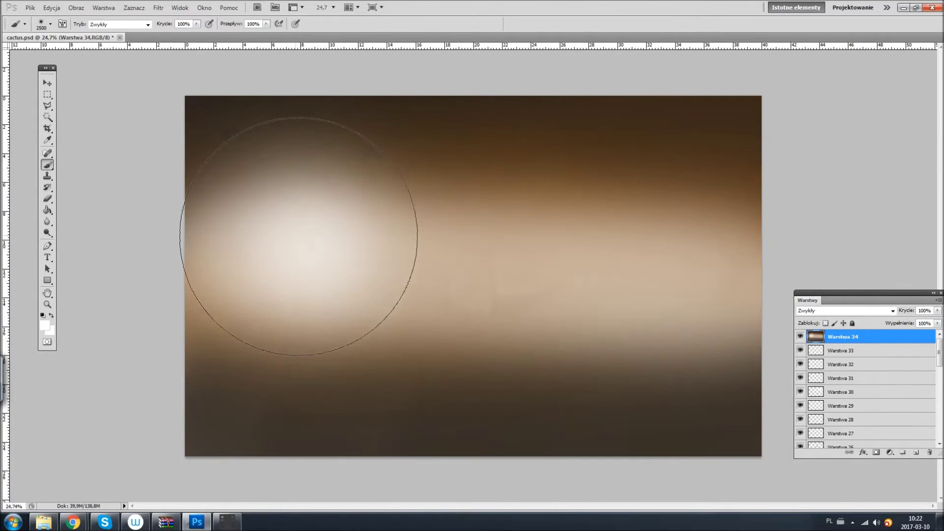
- Add a bright glow on the left and move Warstwa 34 beneath the car layers
click(843, 310)
key(Escape)
drag(843, 337, 843, 419)
scroll(843, 345, down, 2)
mouse_move(843, 346)
mouse_down()
mouse_move(843, 427)
mouse_move(851, 380)
mouse_move(843, 433)
mouse_up()
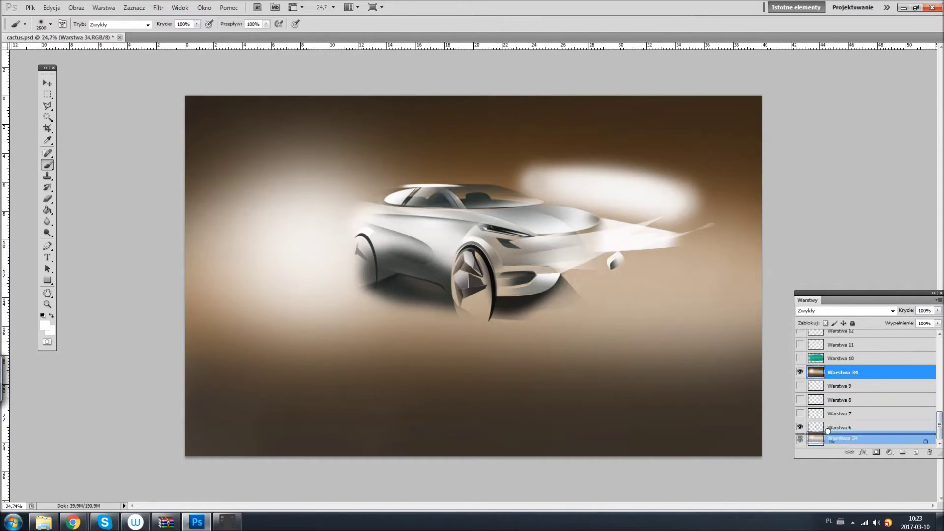
- Zoom in and erase the white streaks behind the car on Warstwa 33 with a smaller brush
key(z)
drag(488, 239, 566, 239)
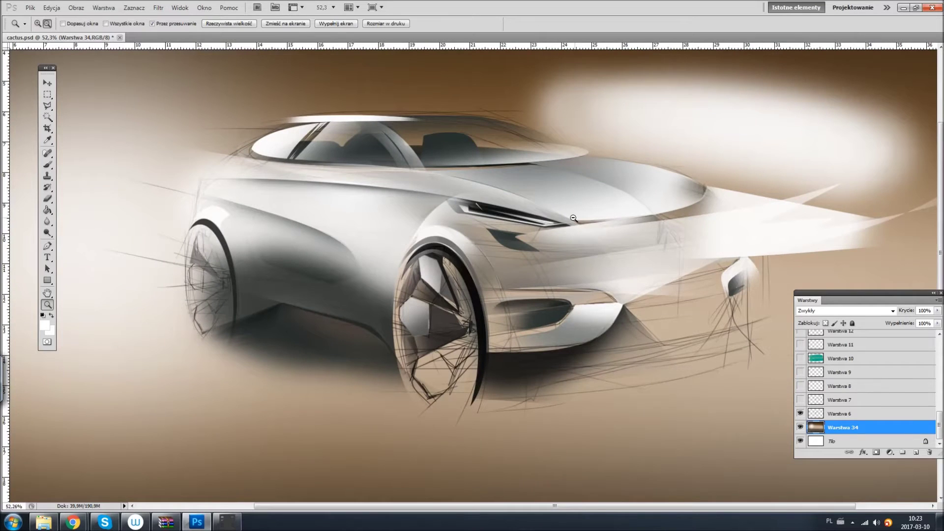
drag(847, 292, 638, 262)
drag(724, 391, 729, 332)
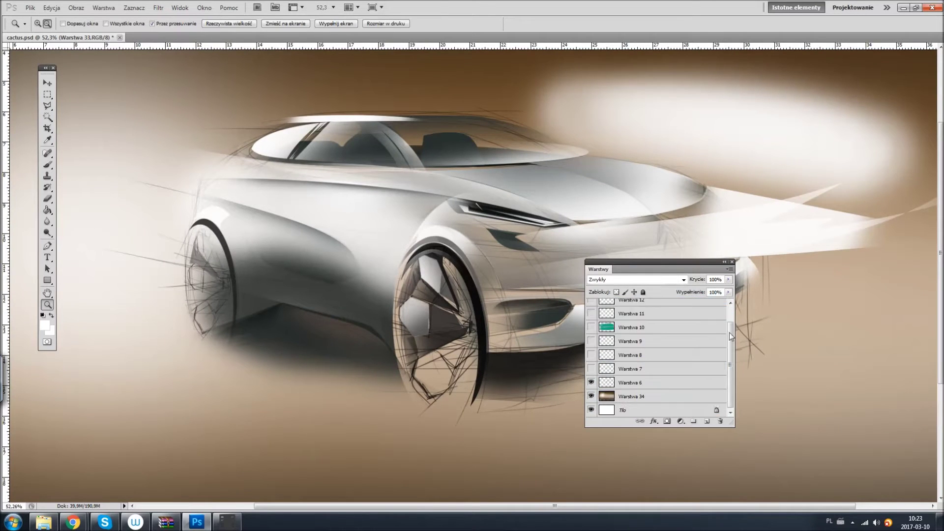
click(634, 305)
key(b)
right_click(523, 136)
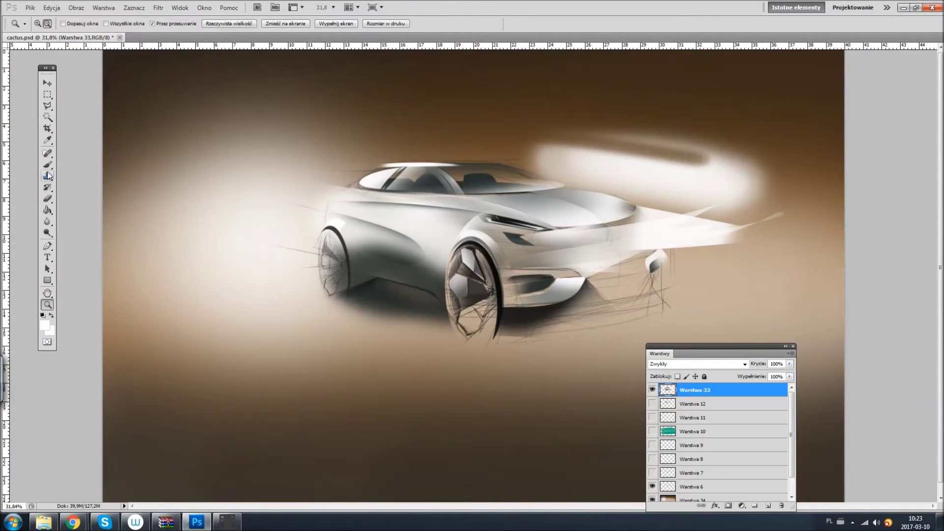
key(Return)
drag(565, 147, 695, 242)
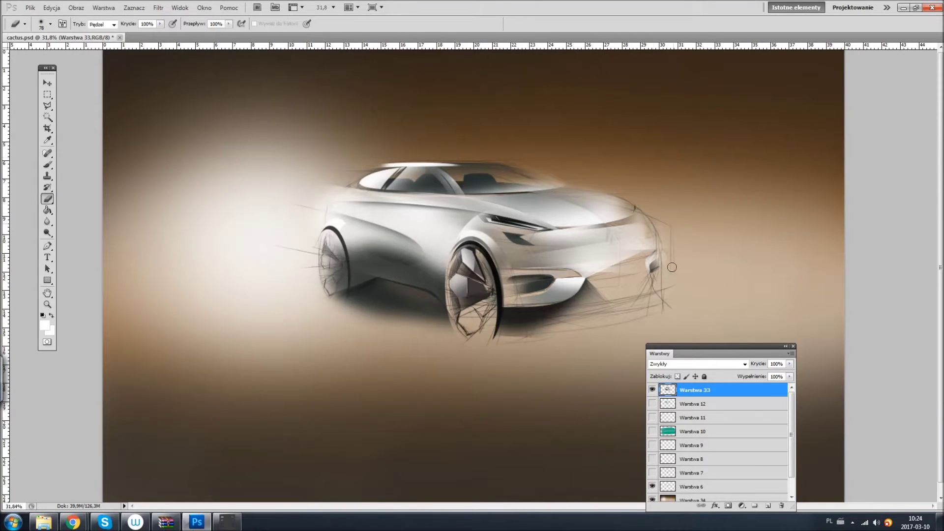
- Zoom closer on the car, pick a lighter paint colour and clear the lower-body selection
click(48, 106)
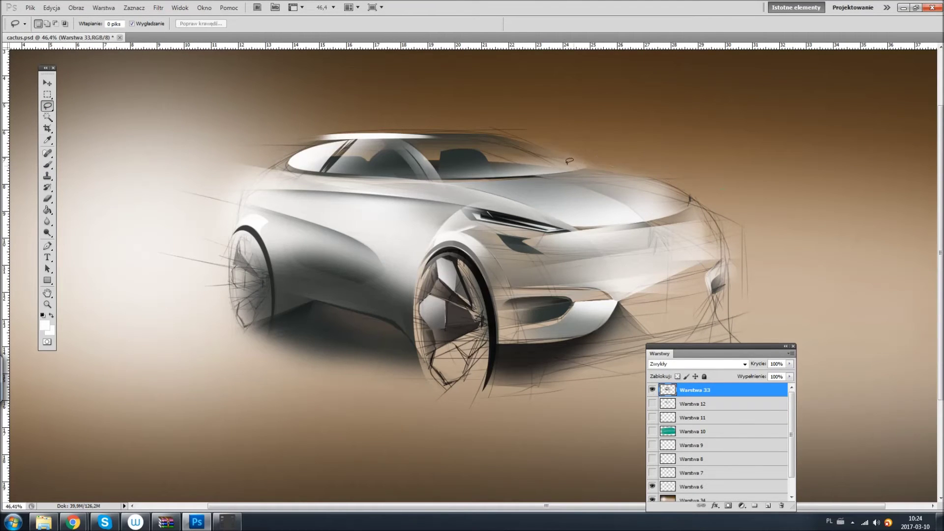
key(b)
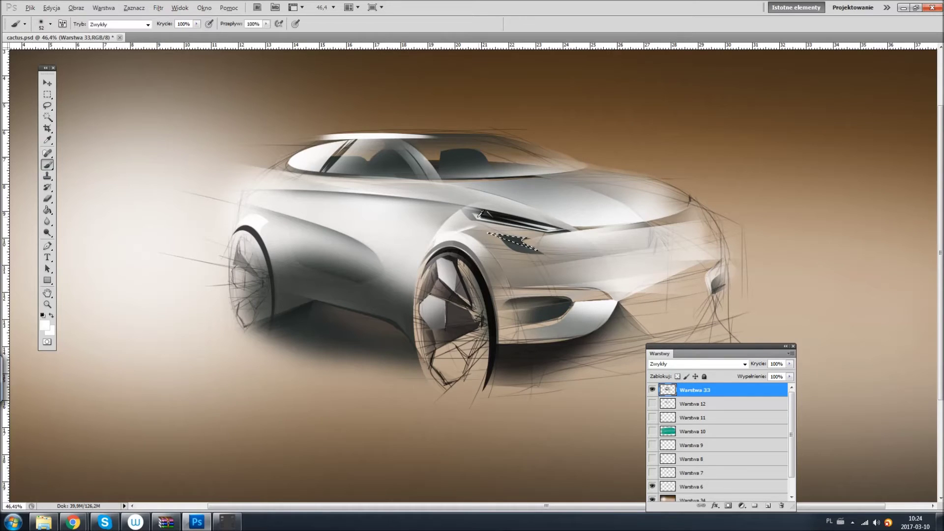
key(l)
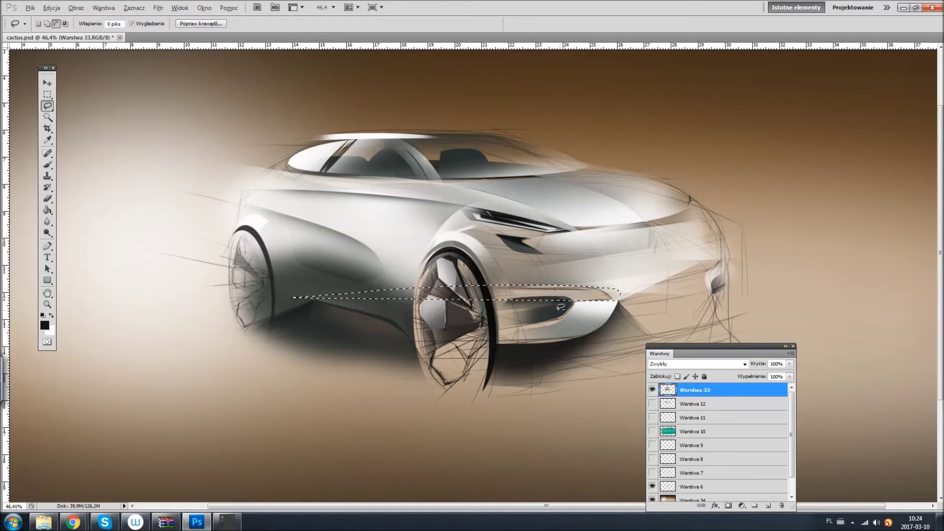
click(48, 165)
right_click(605, 320)
key(Escape)
key(ctrl+d)
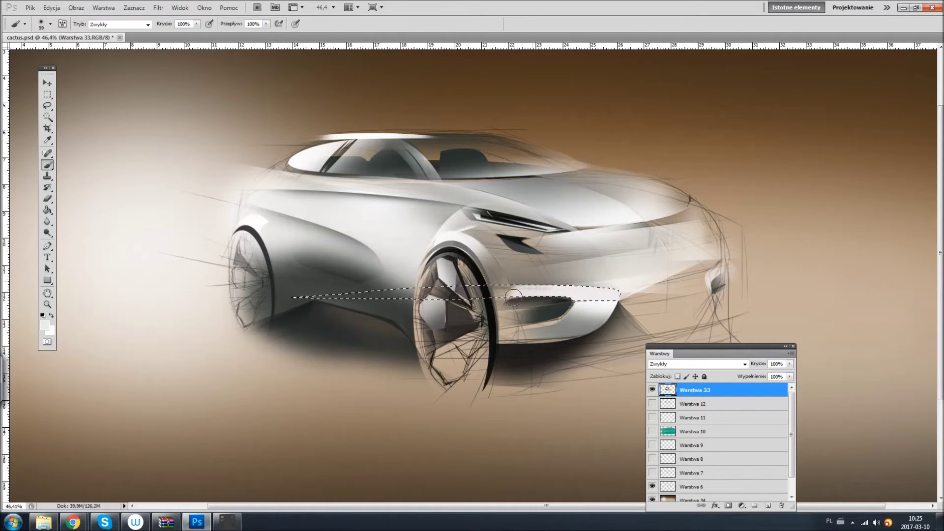
key(l)
- Lasso the front bumper and hood/fender areas and paint them with a brown tone
drag(634, 287, 603, 329)
key(b)
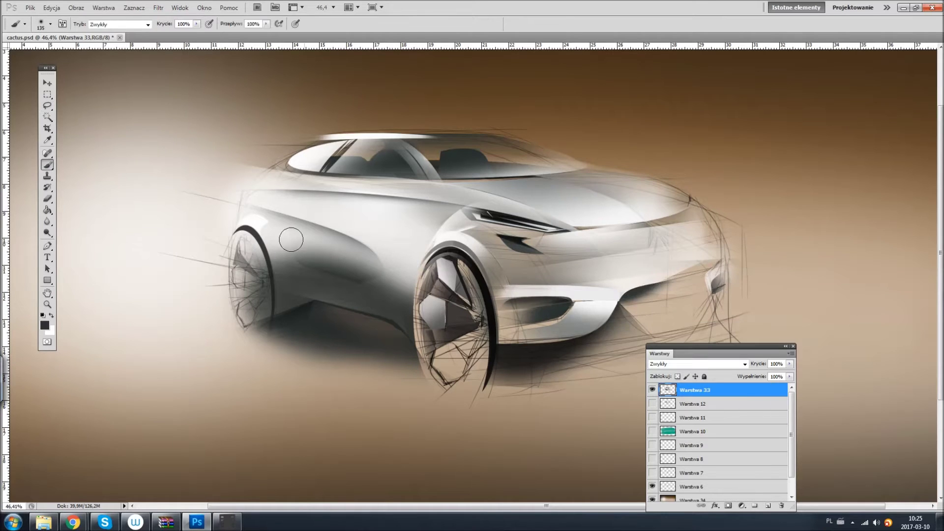
key(l)
drag(705, 256, 691, 199)
key(b)
alt+click(773, 276)
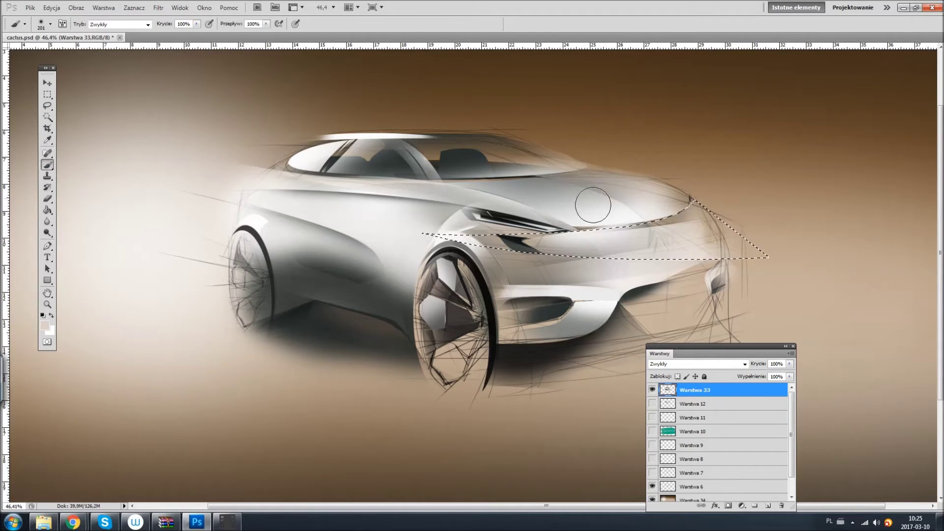
key(ctrl+d)
- Shade the rear pillar and brighten an outlined door area with a lighter colour
key(l)
key(b)
drag(275, 172, 249, 202)
key(ctrl+d)
key(l)
drag(387, 269, 361, 278)
click(47, 166)
alt+click(120, 204)
drag(295, 255, 374, 265)
key(ctrl+d)
- Polygonal-lasso a black ground shadow beneath the car, then choose orange as the paint colour
key(l)
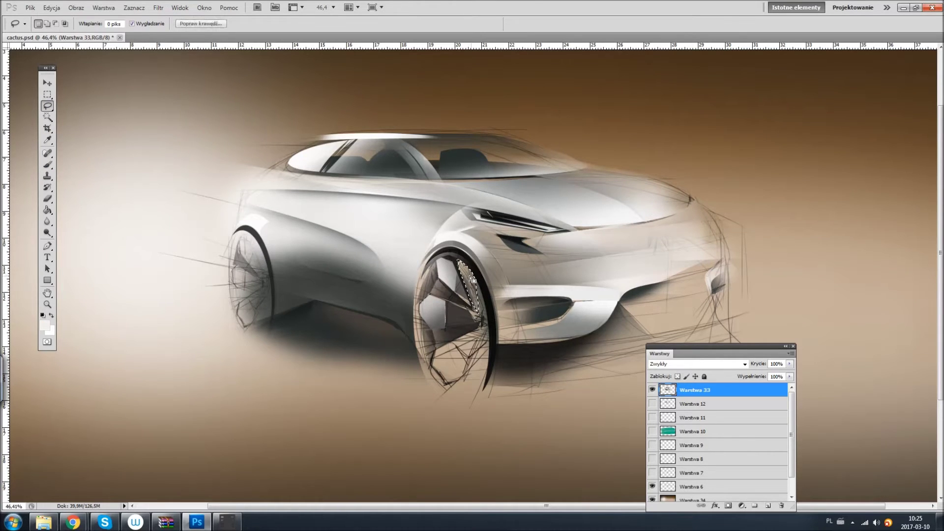
key(b)
key(ctrl+d)
key(shift+l)
key(d)
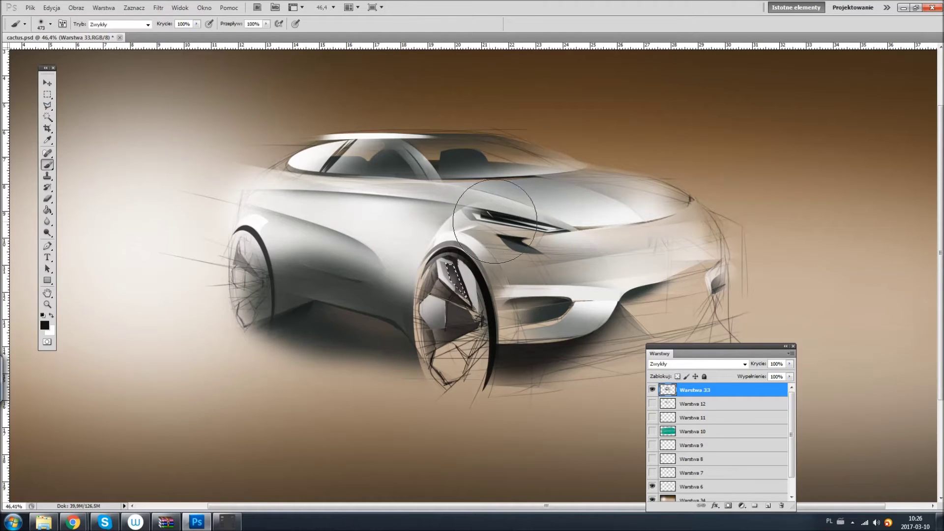
click(309, 305)
click(298, 322)
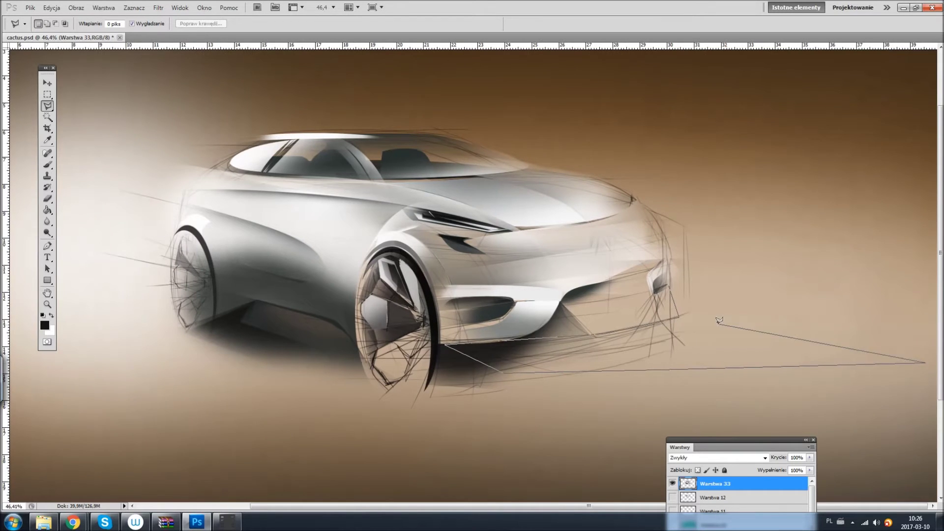
double_click(843, 339)
key(ctrl+d)
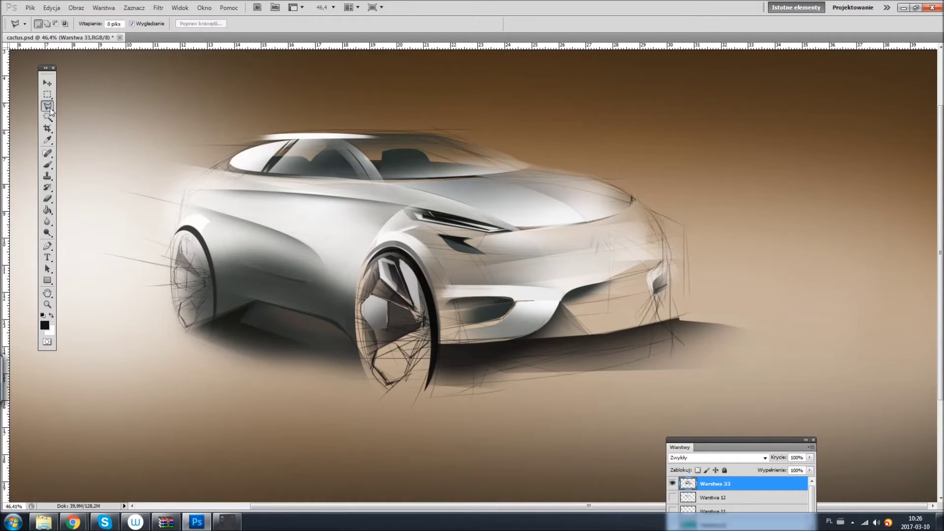
key(b)
click(45, 325)
click(577, 130)
- Paint an orange hood accent, then darken a roofline strip with a sampled brown on a new layer
drag(512, 147, 457, 154)
key(ctrl+d)
click(46, 105)
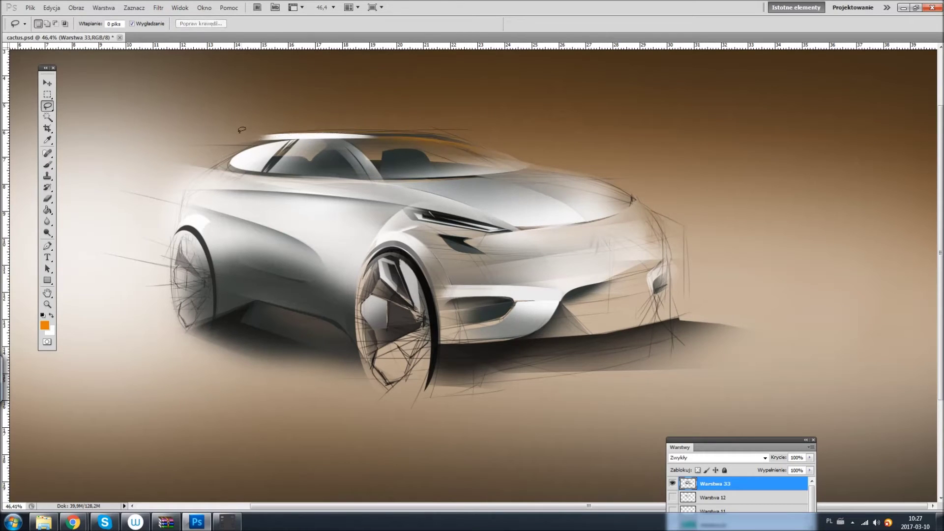
drag(334, 136, 326, 134)
key(b)
key(ctrl+shift+alt+n)
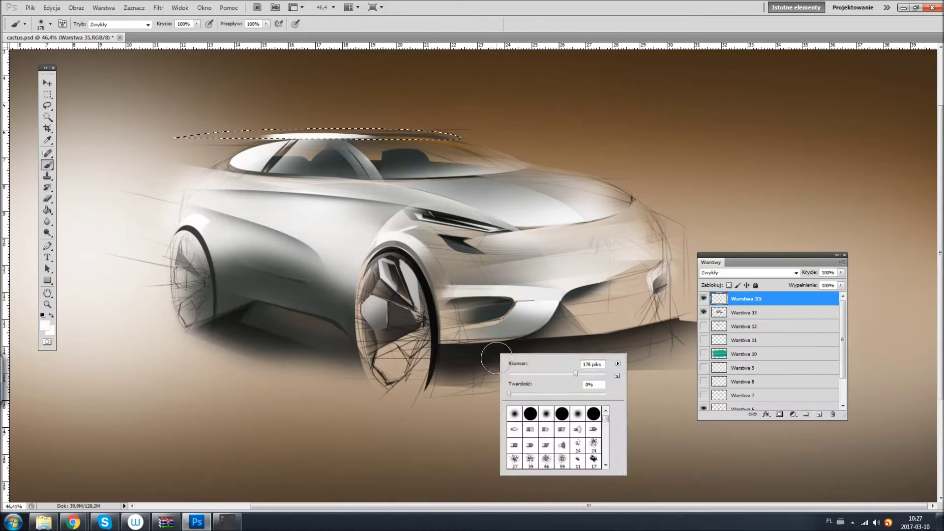
alt+click(421, 74)
drag(421, 73, 295, 76)
key(ctrl+d)
key(l)
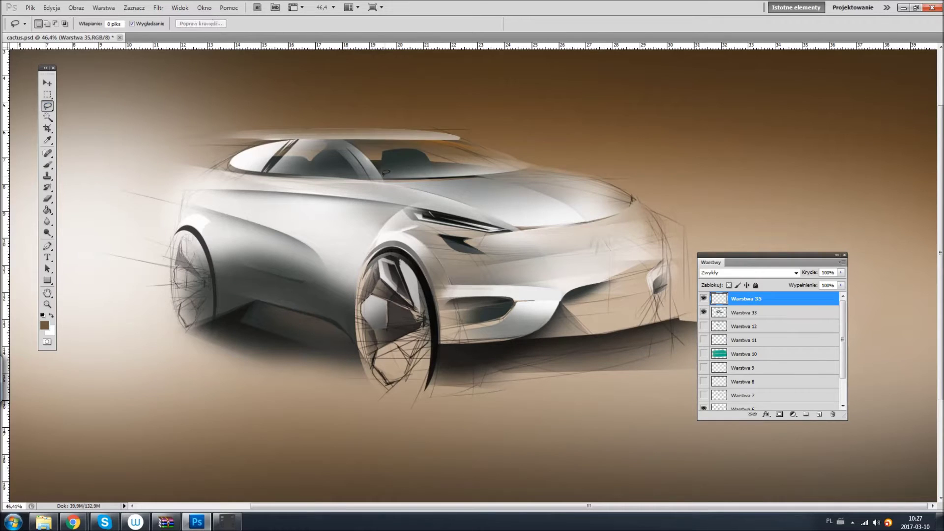
- Outline another roof strip and sample a grey-brown tone from the car
key(b)
key(d)
drag(379, 143, 491, 139)
key(ctrl+d)
key(l)
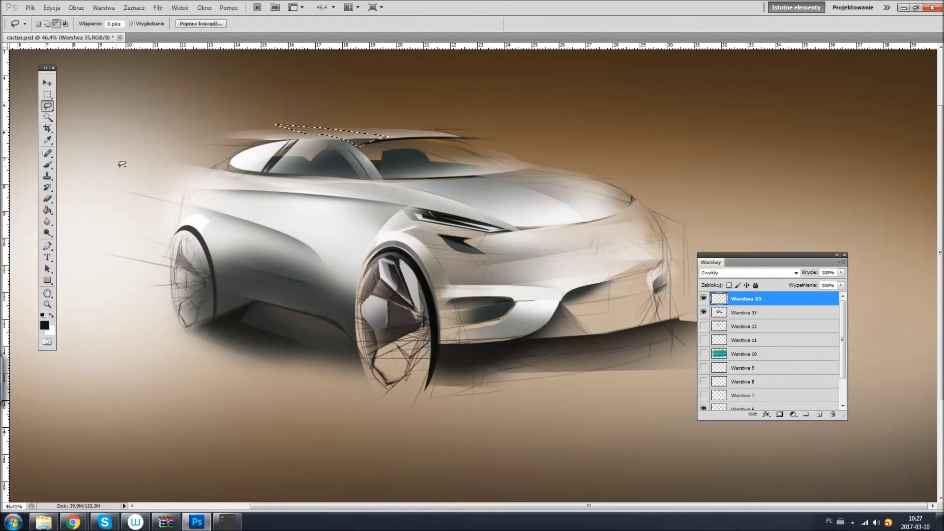
key(b)
alt+click(317, 219)
key(l)
- Darken the windshield and front fender area on a new layer with black
drag(223, 139, 408, 339)
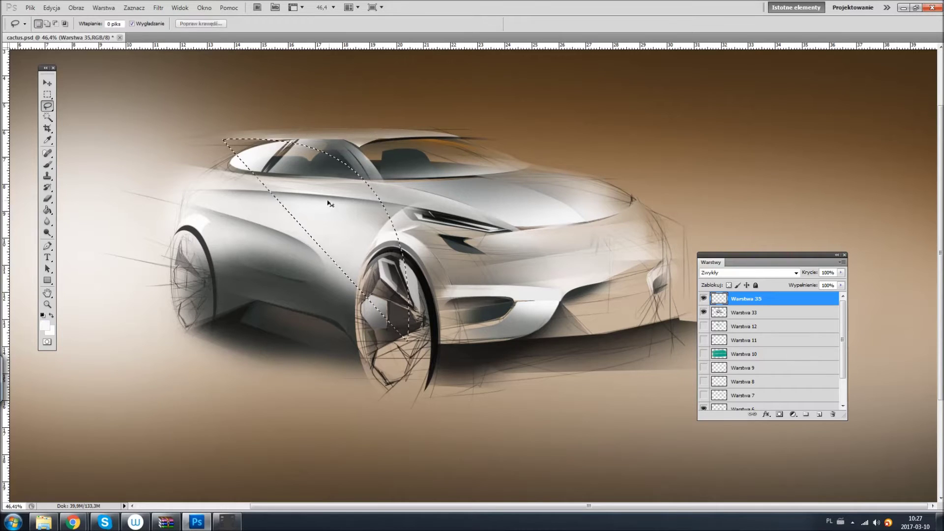
key(b)
key(d)
key(ctrl+shift+alt+n)
right_click(467, 154)
drag(374, 147, 271, 163)
click(47, 95)
key(ctrl+d)
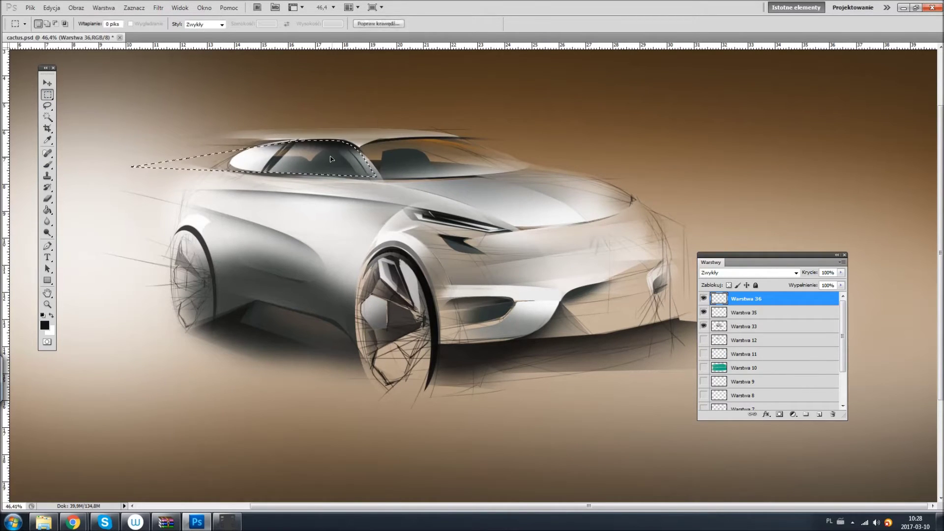
key(l)
- Outline a roofline strip and paint inside an elliptical selection around the windshield
drag(258, 122, 593, 152)
key(b)
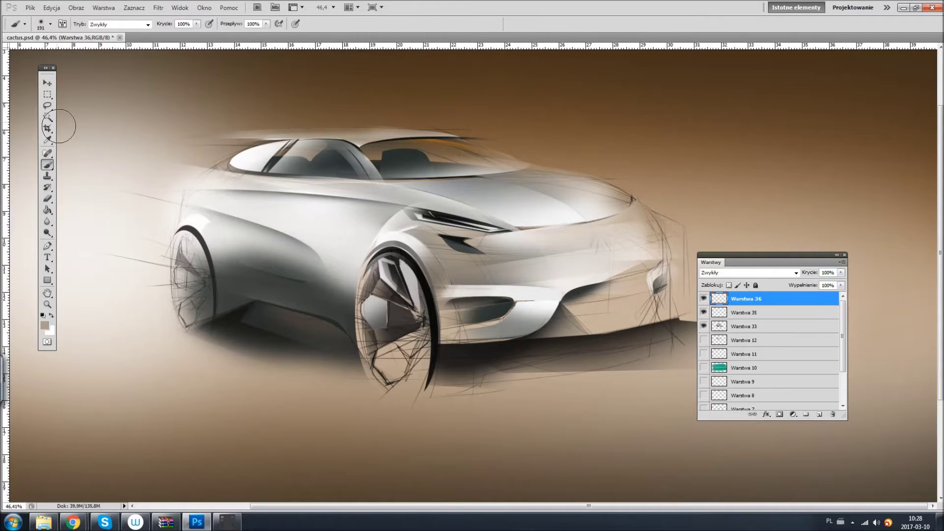
click(47, 94)
right_click(47, 95)
click(98, 104)
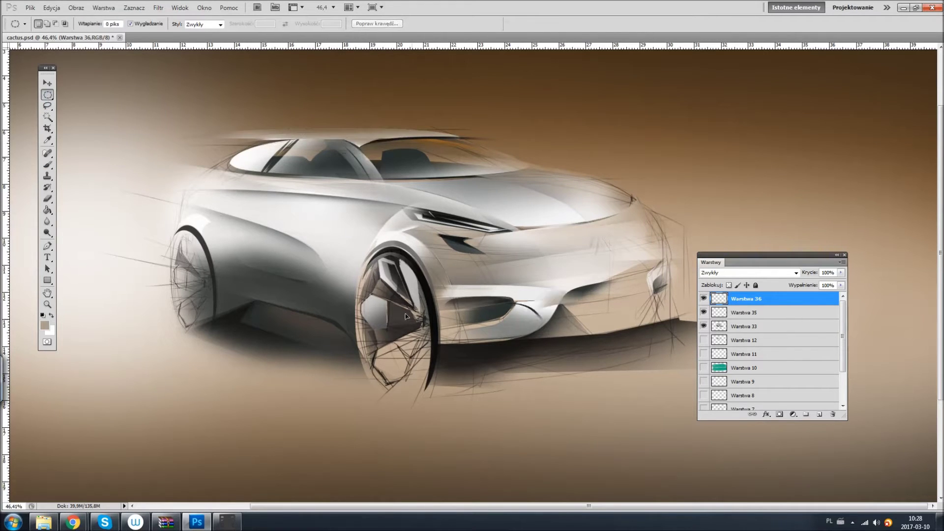
drag(213, 137, 399, 219)
key(b)
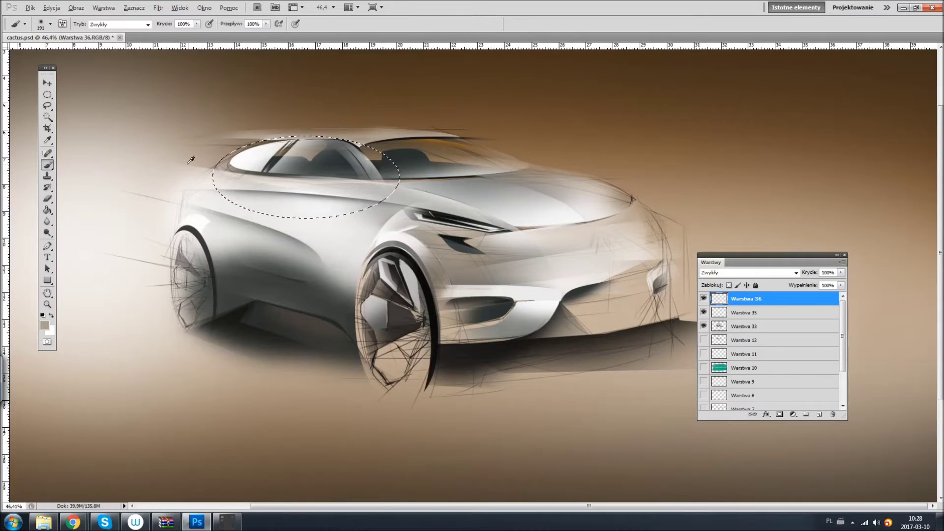
key(ctrl+d)
key(l)
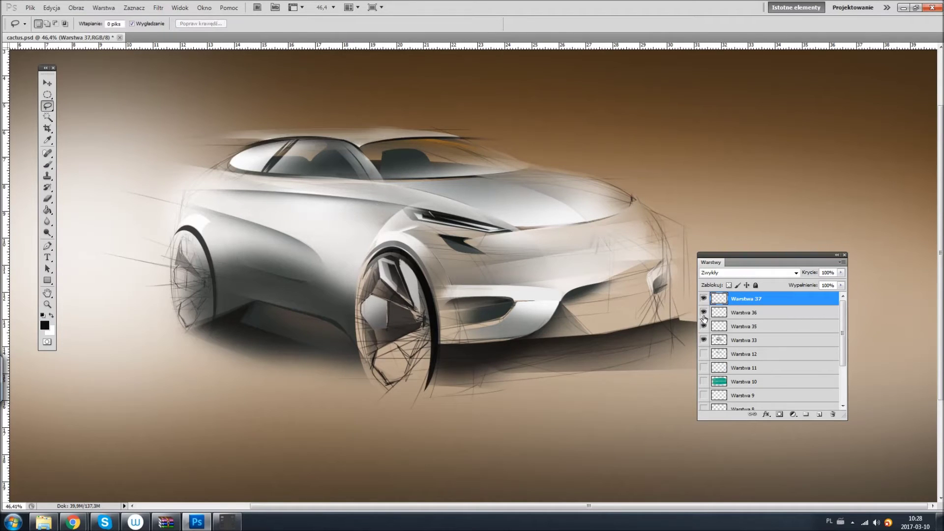
- Make Warstwa 35 active and brighten the headlight with a soft brush
key(Return)
key(alt+bracketleft)
key(alt+bracketleft)
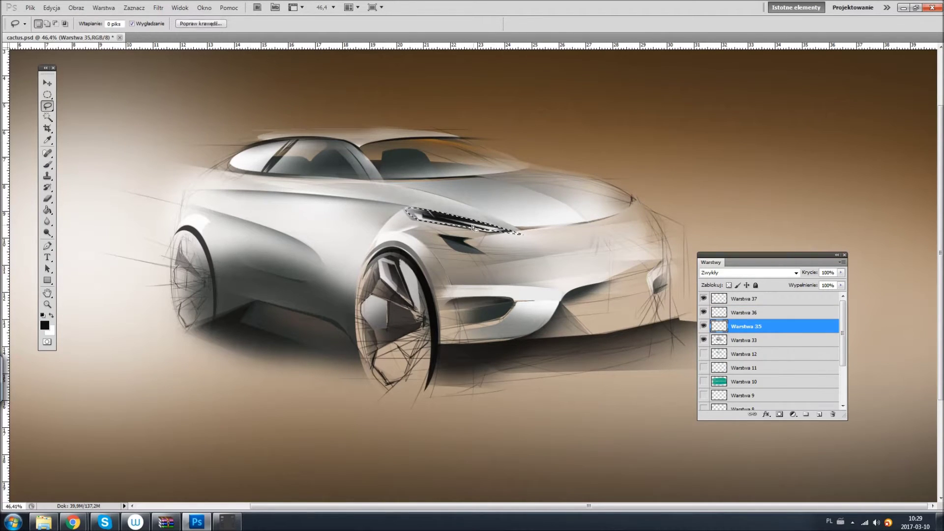
key(b)
right_click(360, 211)
key(Return)
drag(432, 217, 497, 224)
key(ctrl+d)
key(l)
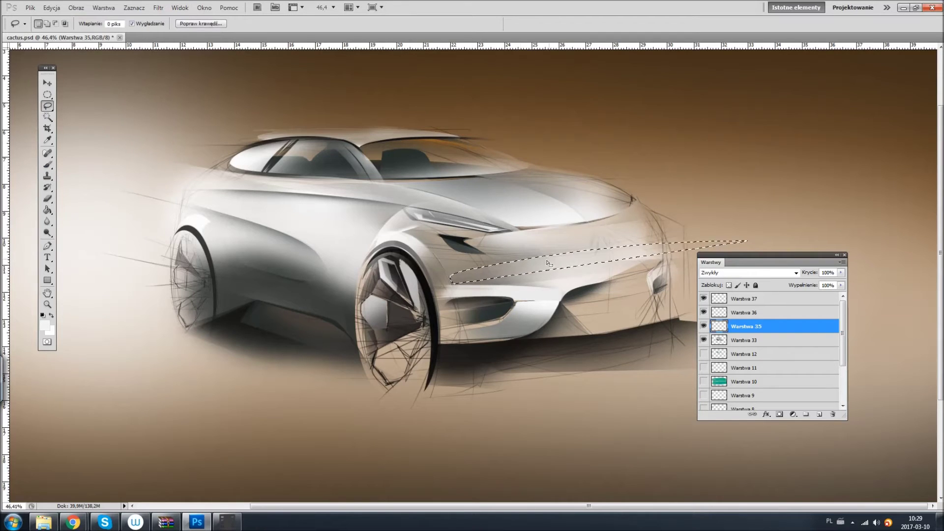
- Paint a brighter hood-line highlight on a new layer, then fit the image on screen
drag(526, 223, 543, 235)
key(b)
key(ctrl+shift+alt+n)
drag(324, 275, 491, 248)
key(ctrl+d)
key(l)
key(b)
key(d)
right_click(521, 236)
key(ctrl+d)
key(l)
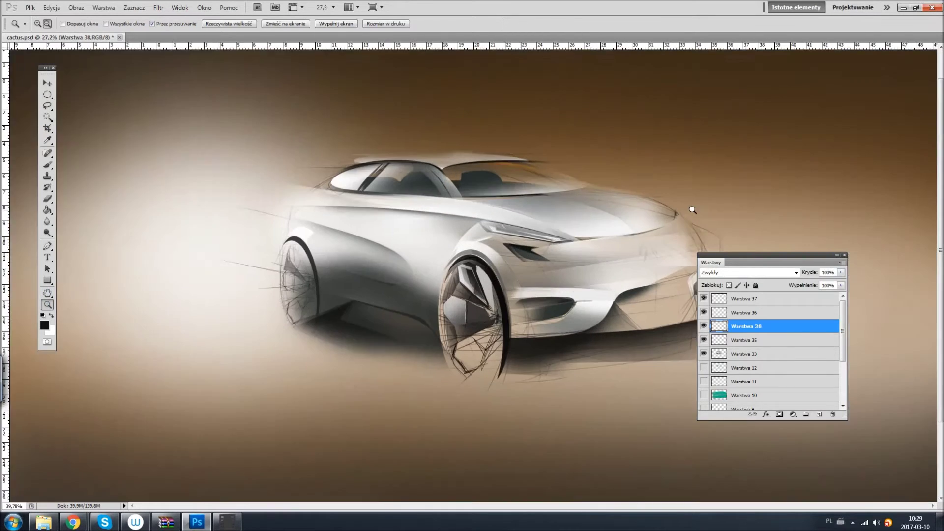
key(ctrl+0)
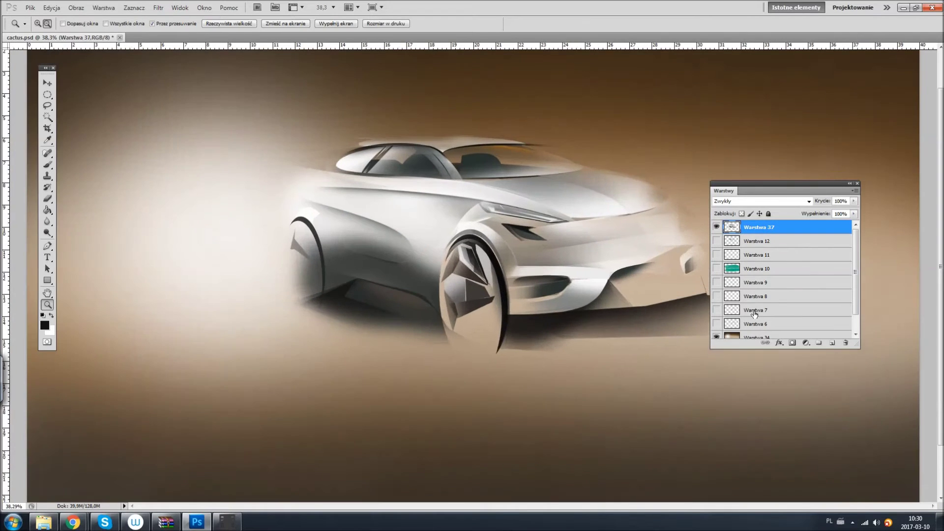
- Flip the Warstwa 6 sketch layer horizontally and shift it right to match the car
click(716, 226)
click(52, 8)
mouse_move(64, 200)
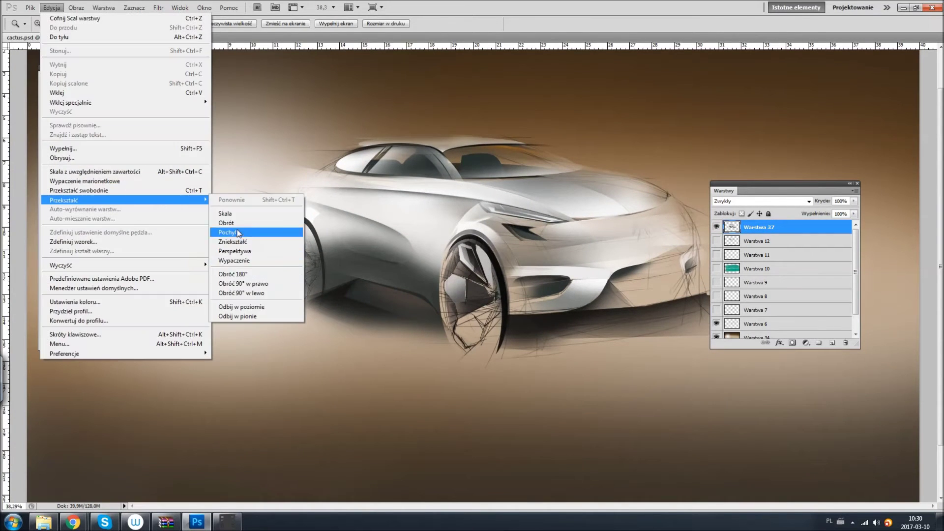
click(241, 306)
click(757, 323)
click(52, 7)
click(240, 306)
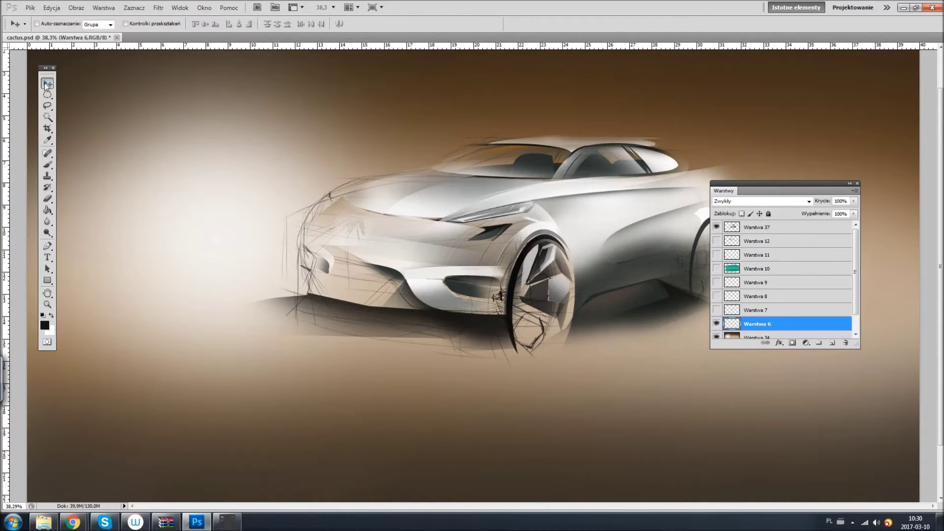
click(43, 84)
drag(86, 251, 105, 252)
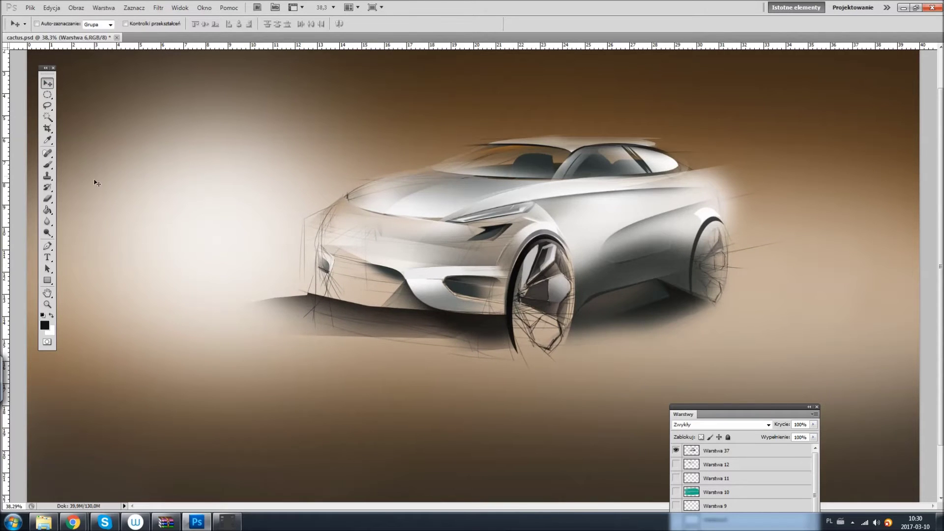
- On Warstwa 37, lasso the hood front and paint shading into the front bumper
key(l)
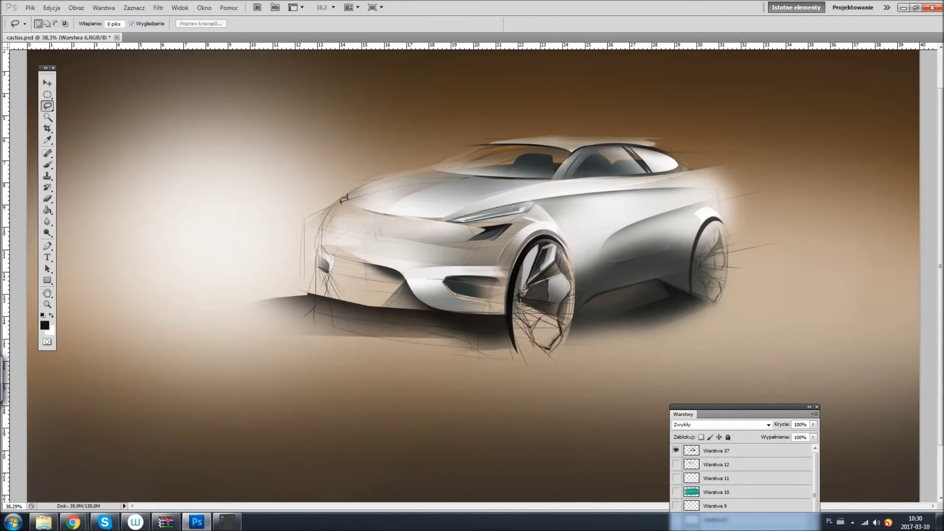
drag(343, 223, 457, 219)
key(b)
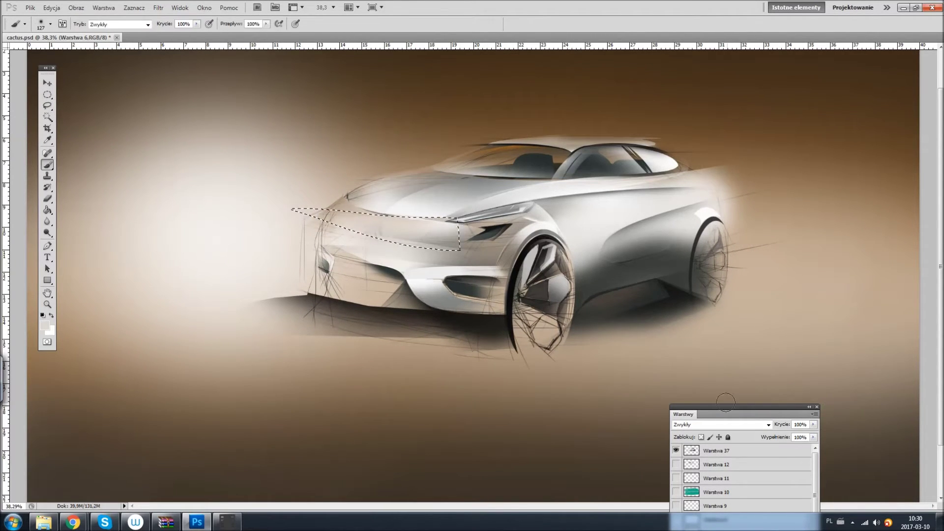
drag(737, 407, 745, 242)
click(728, 285)
key(ctrl+d)
key(l)
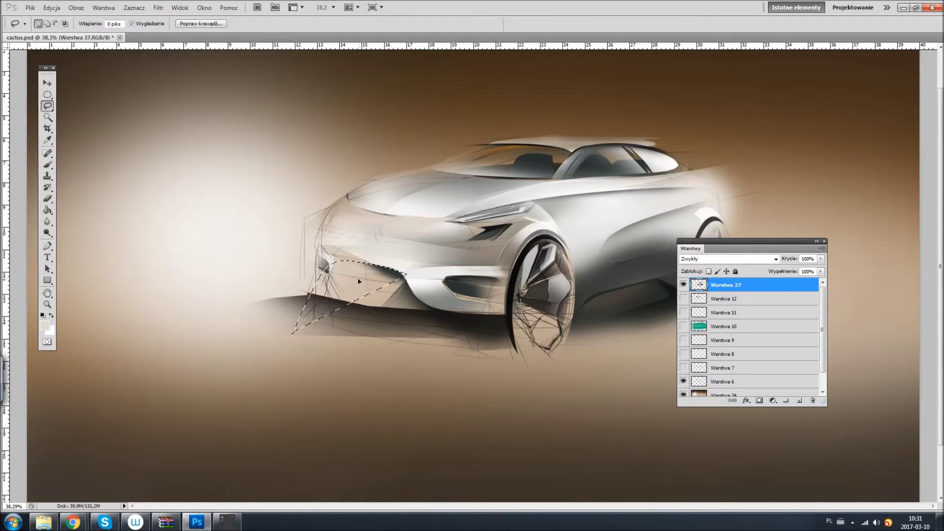
key(b)
right_click(485, 263)
drag(334, 300, 393, 275)
key(ctrl+d)
key(l)
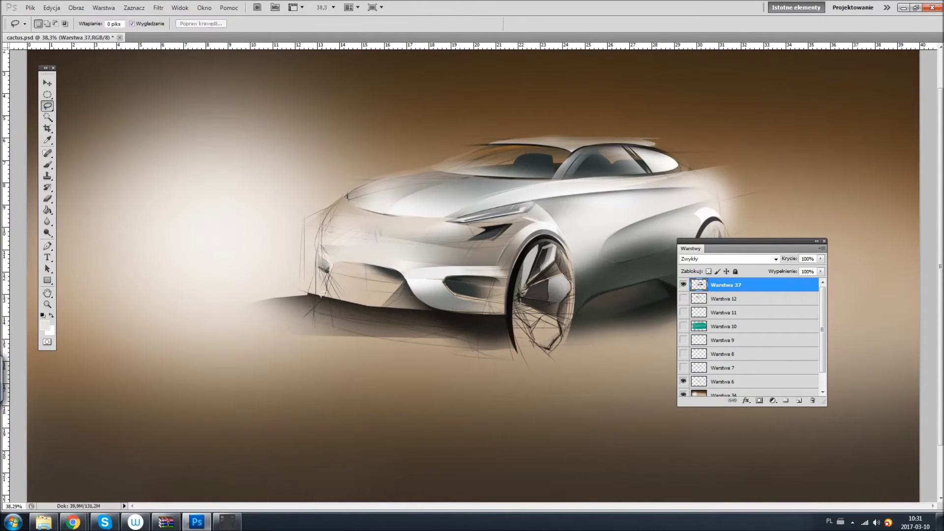
- Paint black shading into the lower bumper and darken the shadow under the front bumper
key(b)
key(d)
right_click(409, 224)
drag(334, 275, 388, 295)
key(ctrl+d)
key(l)
drag(311, 318, 247, 317)
key(b)
drag(295, 295, 469, 286)
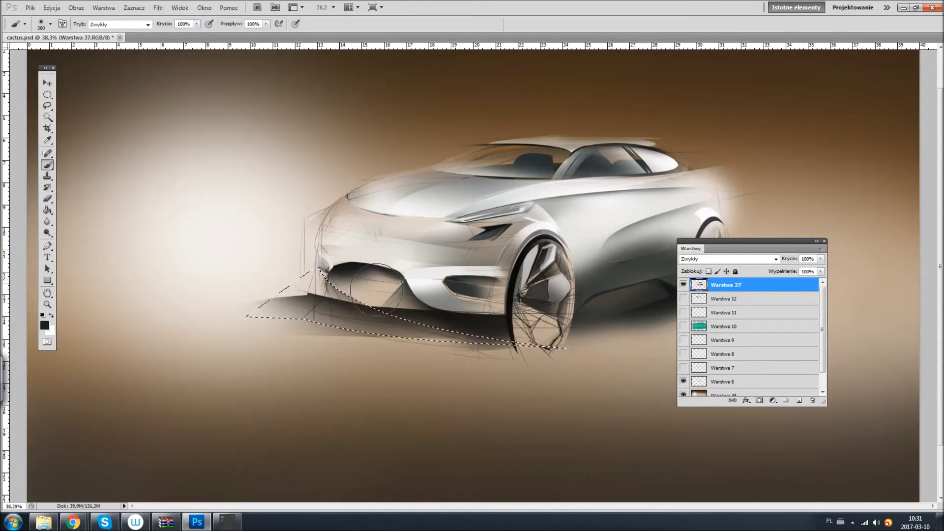
drag(377, 290, 354, 295)
key(ctrl+d)
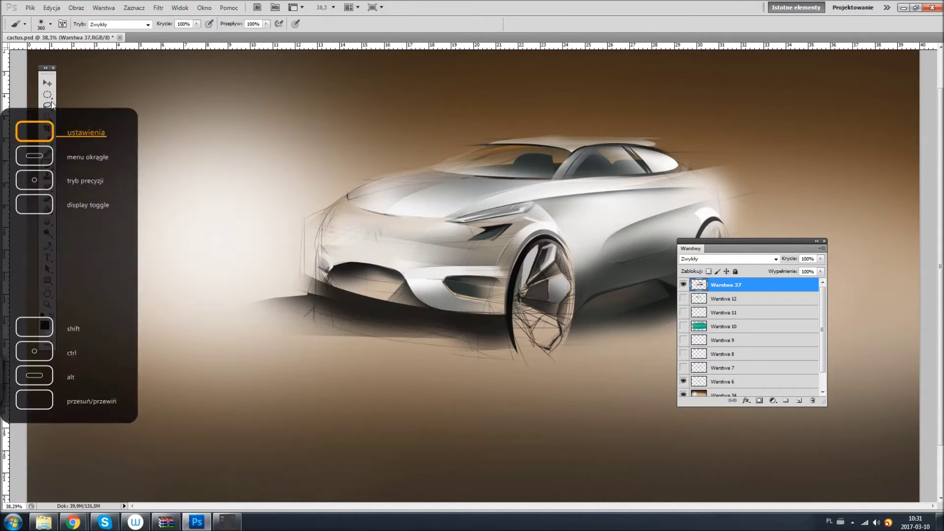
key(l)
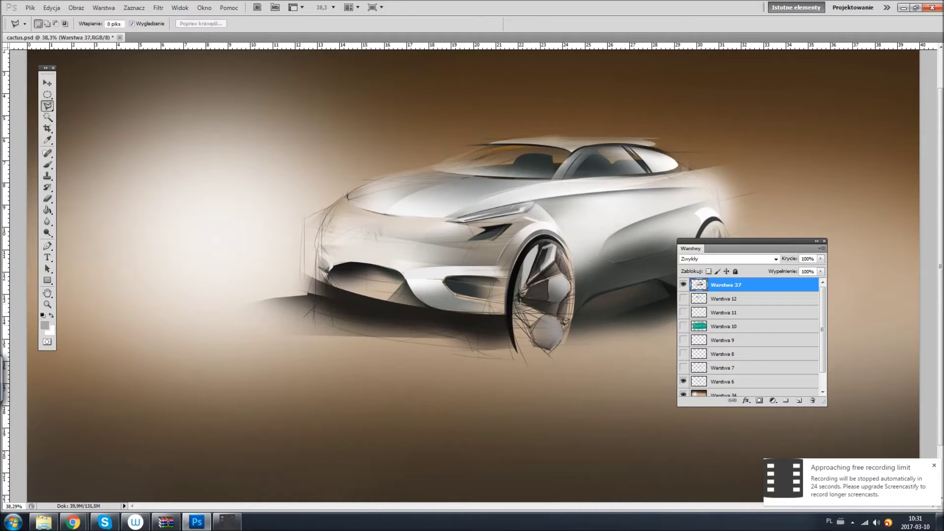
key(d)
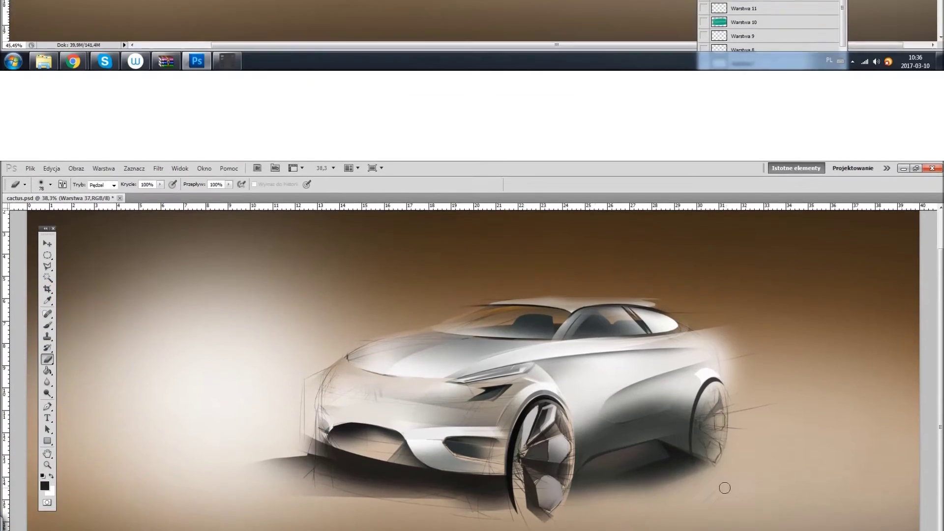
- Paint a lighter sheen across the hood with a soft brush, then deselect
key(b)
right_click(509, 256)
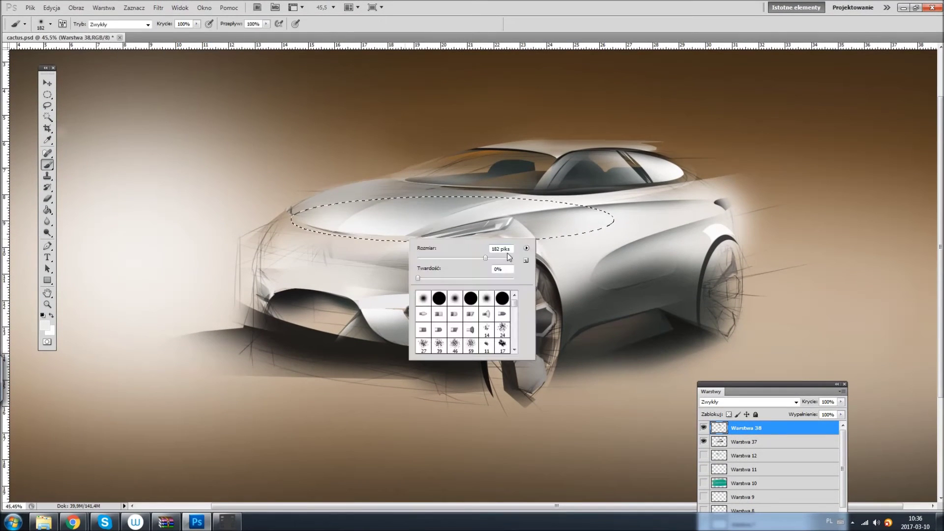
drag(327, 231, 373, 211)
key(l)
key(ctrl+d)
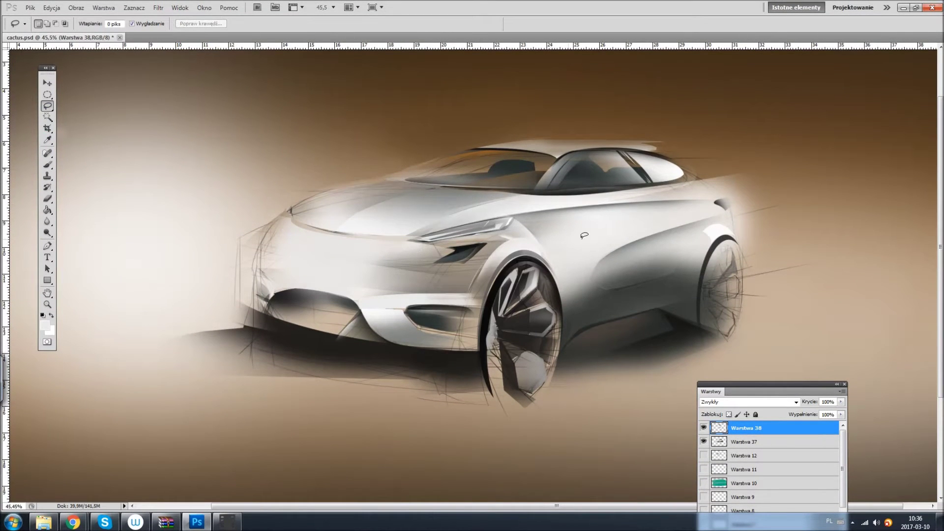
- Lighten the fender area with a big soft brush in a light sampled tone
key(b)
drag(738, 384, 742, 156)
right_click(553, 349)
click(823, 316)
alt+click(406, 365)
key(x)
drag(632, 253, 614, 236)
- Clear the selection and lighten the hood area with a resized brush
key(l)
key(ctrl+d)
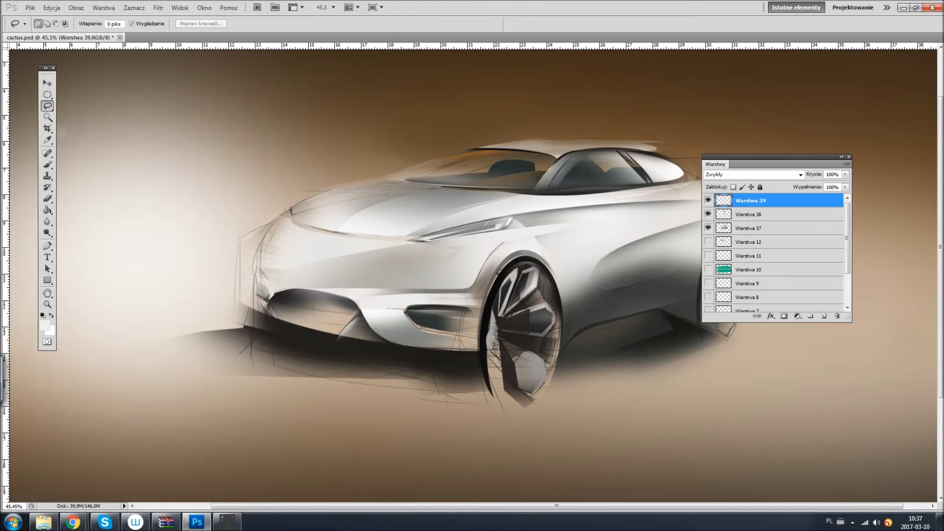
key(b)
right_click(350, 319)
mouse_move(319, 265)
mouse_down()
mouse_move(418, 245)
mouse_move(569, 445)
mouse_up()
- Paint grey inside the front wheel ellipse, then delete it and deselect
key(m)
key(b)
click(823, 316)
mouse_move(521, 295)
mouse_down()
mouse_move(457, 360)
mouse_move(442, 408)
mouse_move(447, 348)
mouse_up()
key(ctrl+d)
key(m)
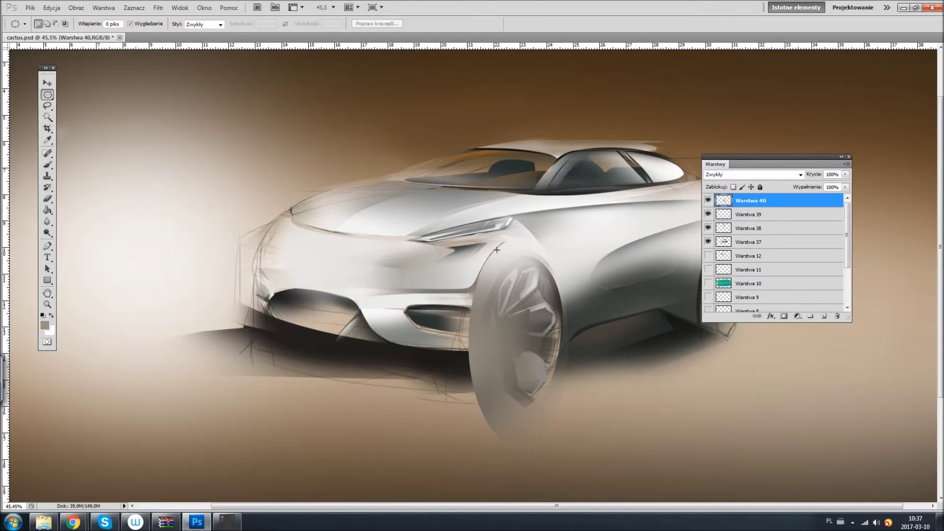
key(Delete)
key(ctrl+d)
- Reset colours to black and draw a triangular Polygonal Lasso selection below the front wheel
key(l)
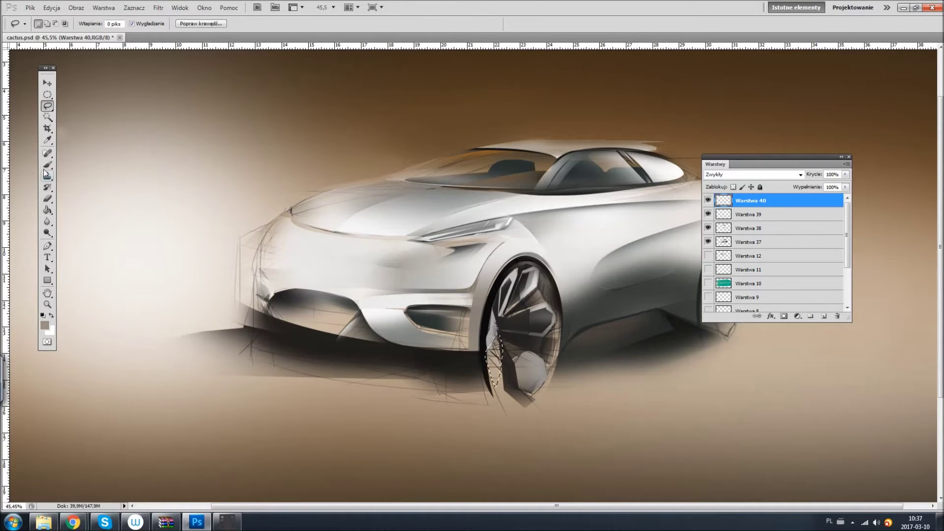
key(ctrl+d)
key(b)
key(d)
key(shift+l)
click(507, 339)
click(548, 393)
click(591, 422)
double_click(428, 411)
key(Return)
- Clear the triangle selection and move between layers Warstwa 40 and Warstwa 37
click(712, 242)
key(ctrl+d)
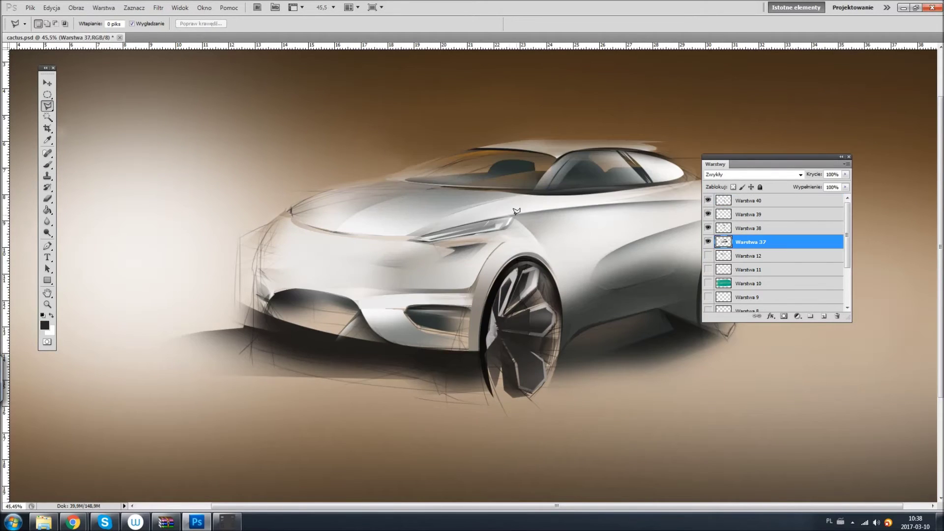
key(b)
click(717, 201)
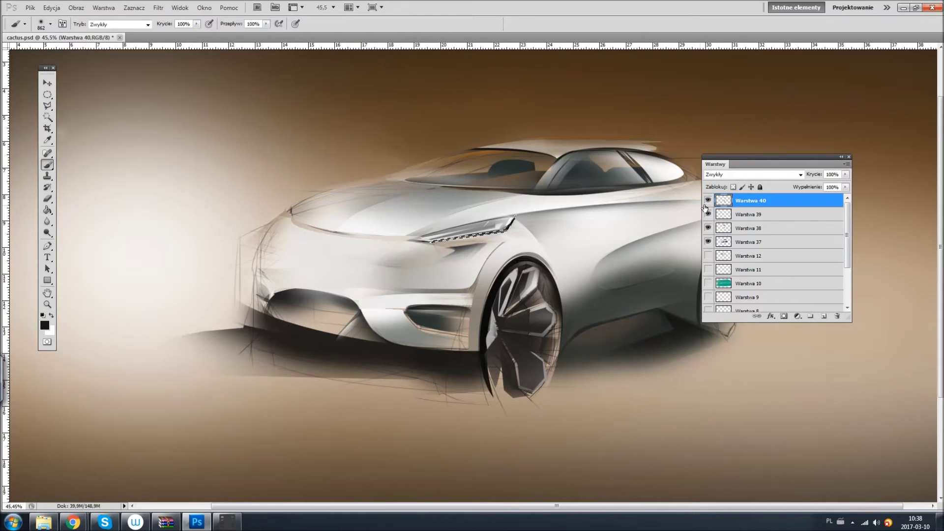
key(alt+bracketleft)
key(alt+bracketleft)
key(alt+bracketleft)
key(l)
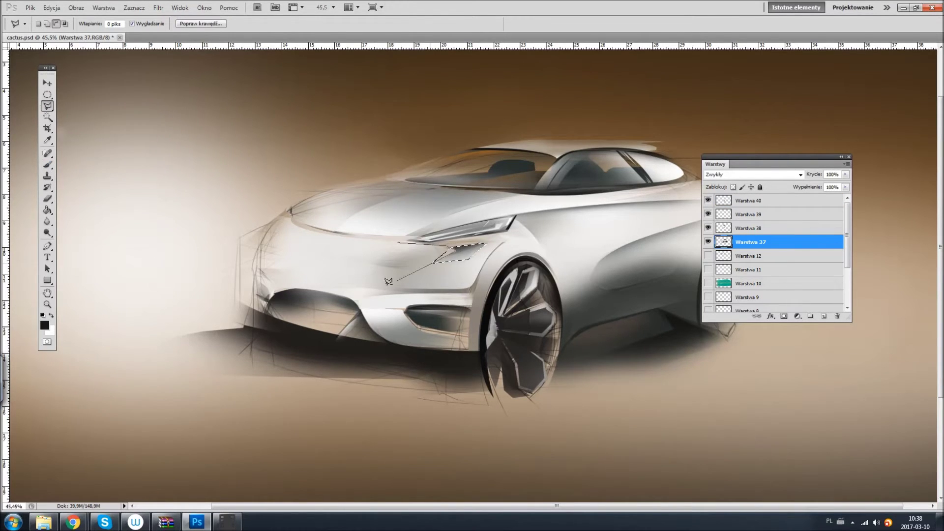
- Close the outline around the headlight edge and add a new touch-up layer
key(Return)
key(b)
key(ctrl+shift+alt+n)
key(alt+bracketright)
key(alt+bracketright)
key(alt+bracketright)
key(alt+bracketleft)
key(alt+bracketleft)
key(alt+bracketleft)
key(alt+bracketright)
key(alt+bracketright)
key(alt+bracketright)
key(ctrl+d)
key(l)
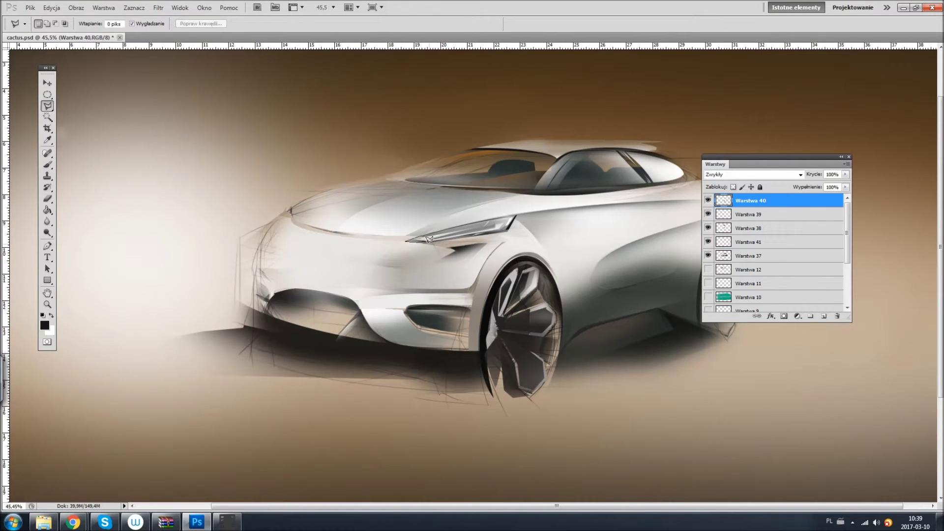
key(Escape)
- Start an outline at the hood corner, then select an oval around the roof
click(297, 212)
click(290, 208)
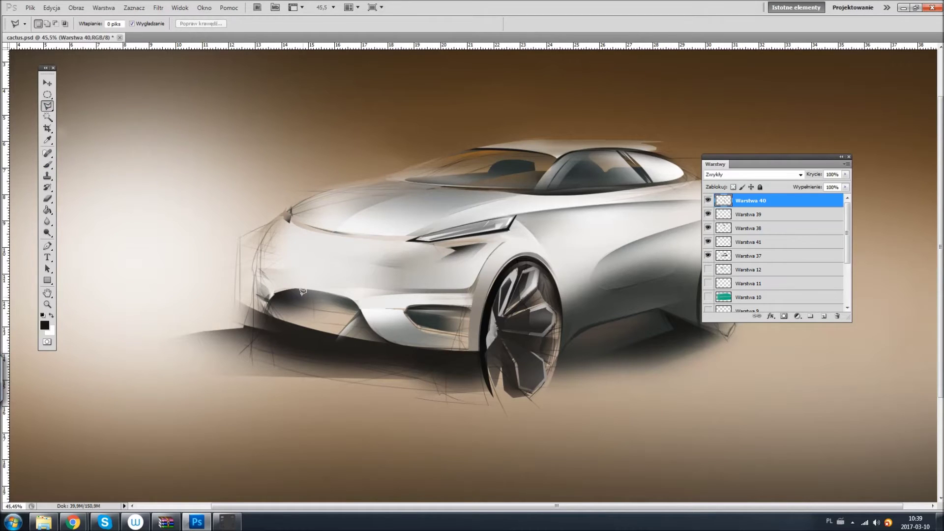
key(m)
drag(429, 142, 679, 168)
key(b)
key(ctrl+shift+alt+n)
- Drop the first roof selection and reselect a wider oval over the roof
key(bracketright)
key(bracketright)
key(bracketright)
key(ctrl+d)
key(ctrl+z)
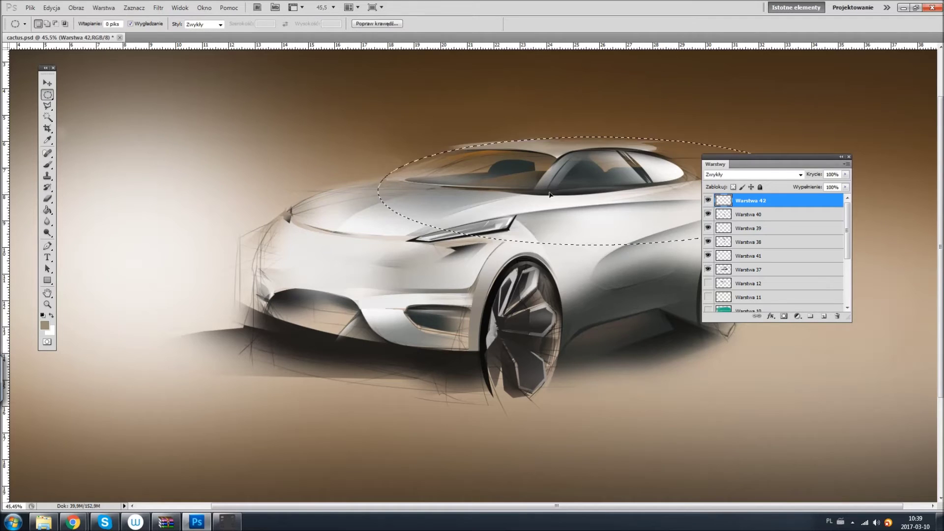
click(133, 8)
click(142, 26)
drag(273, 150, 665, 228)
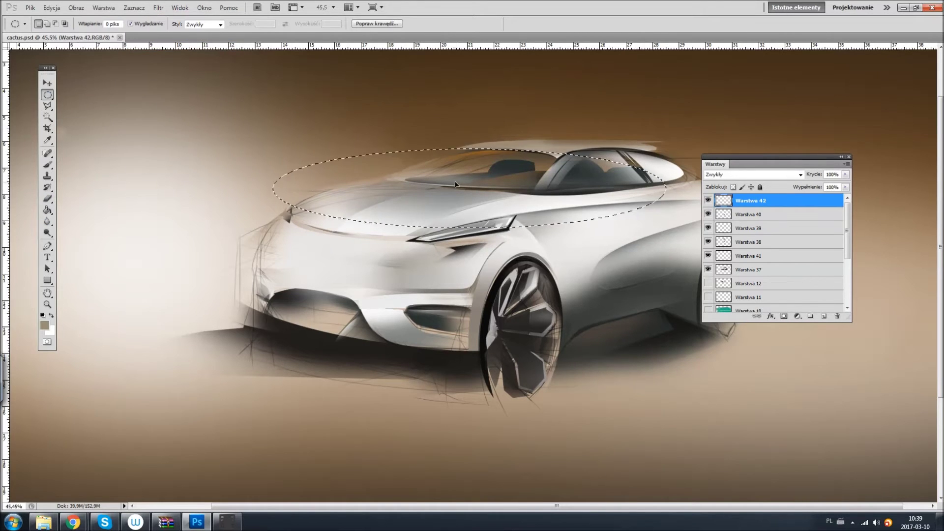
- Reset the paint colour to black and move the Layers panel off the car
click(823, 316)
key(d)
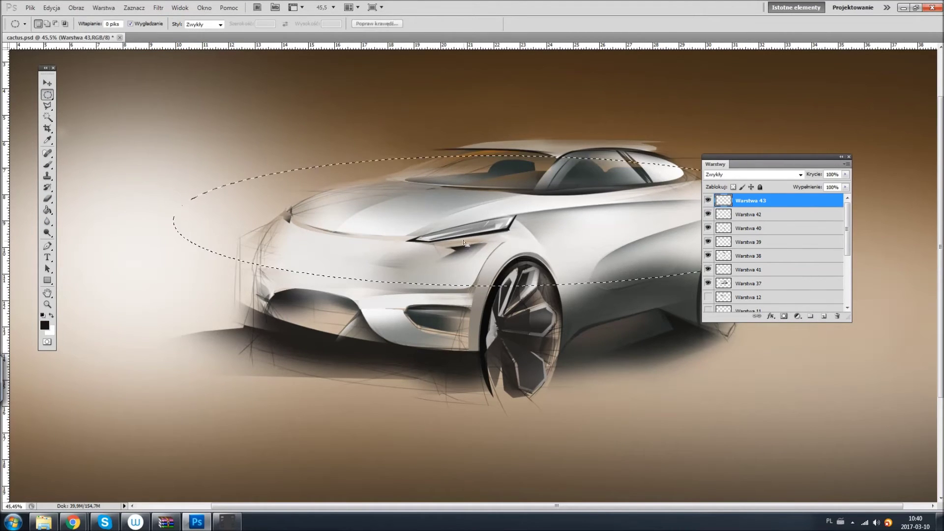
drag(718, 164, 722, 315)
key(ctrl+d)
- Select a large oval over the car front and enlarge the brush to about 463
drag(256, 216, 678, 305)
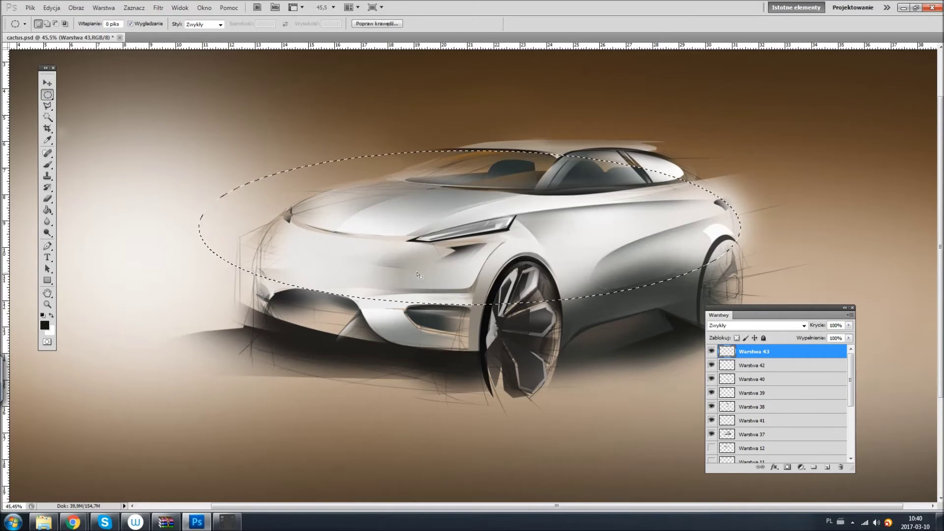
key(b)
right_click(481, 365)
drag(513, 380, 546, 380)
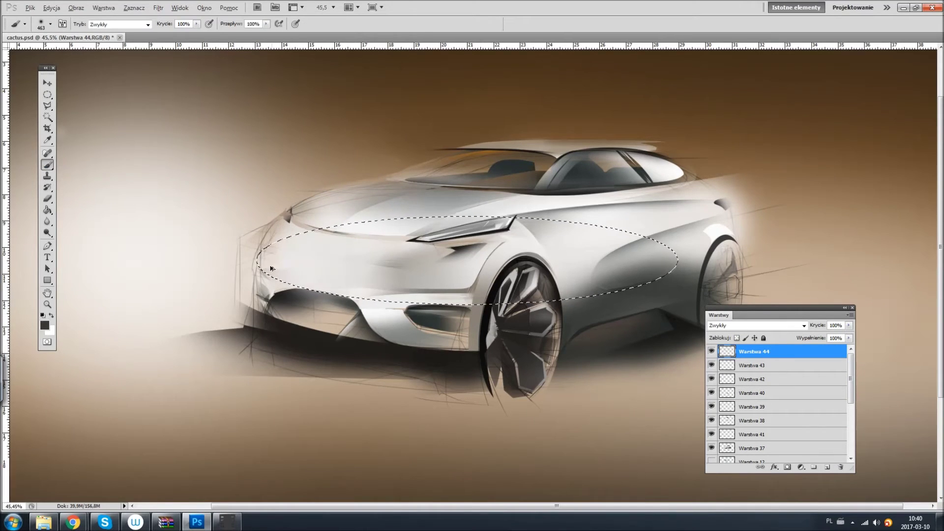
key(ctrl+shift+alt+n)
key(ctrl+d)
- Paint a soft light beige tone over the car front
right_click(337, 295)
key(Escape)
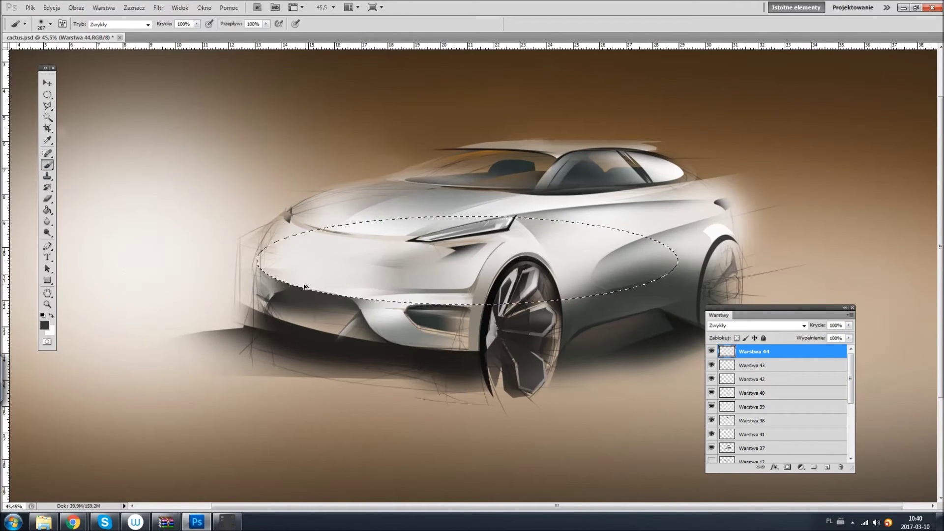
key(l)
key(b)
drag(284, 236, 274, 210)
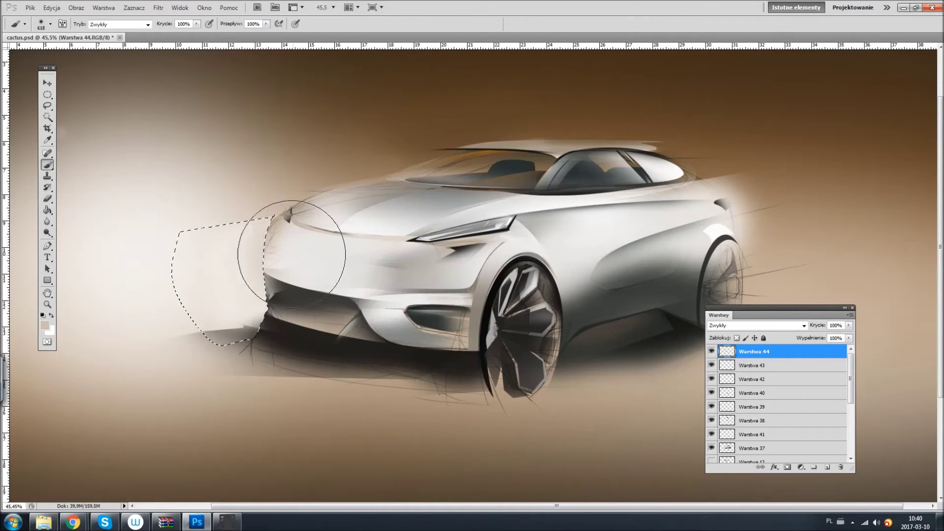
key(ctrl+d)
key(ctrl+shift+d)
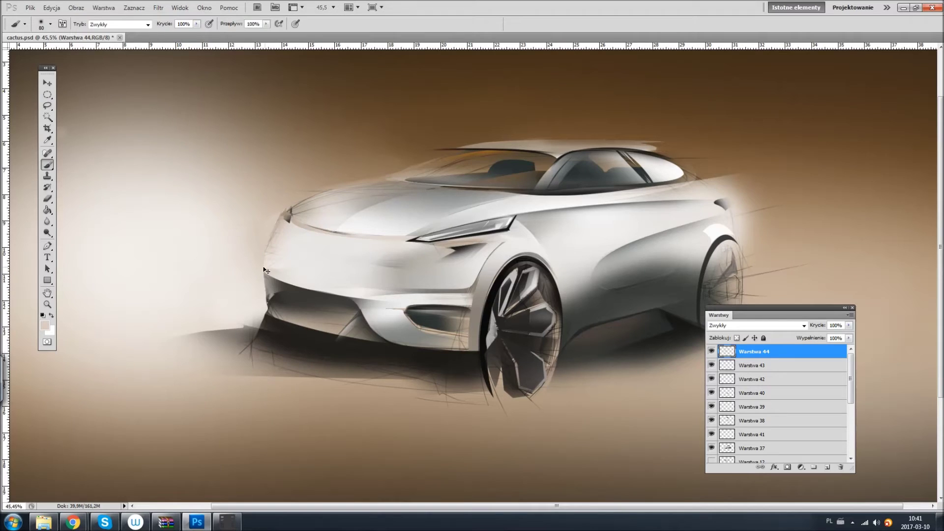
- Clear the current selection and reset the paint colour to black
key(l)
key(b)
key(l)
key(b)
key(l)
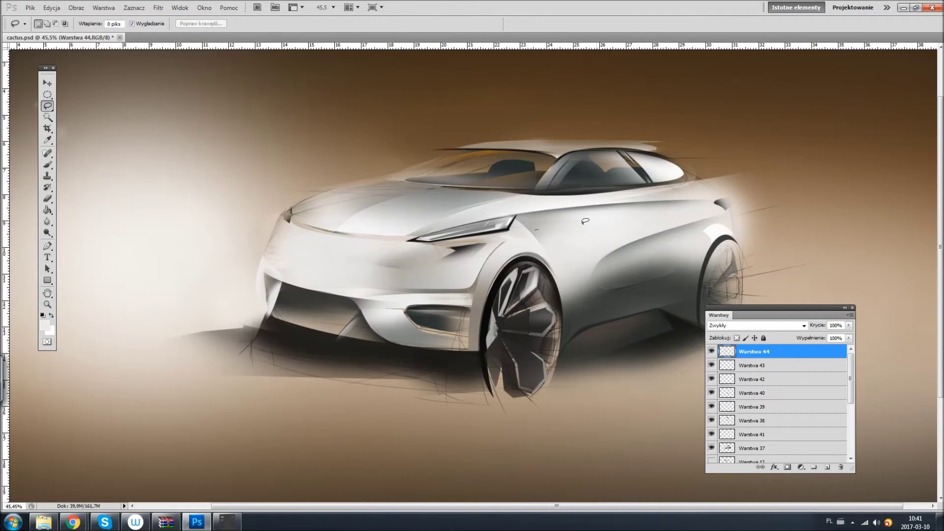
key(b)
key(d)
key(ctrl+d)
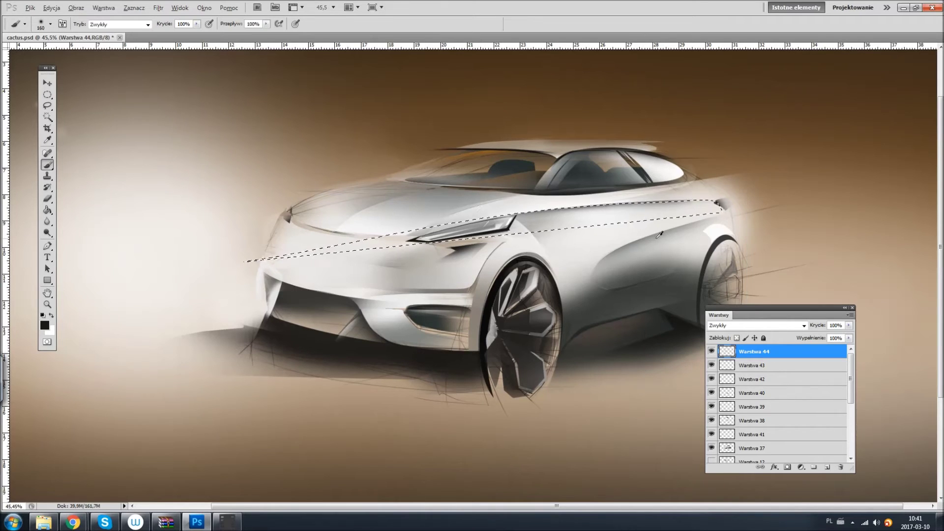
key(l)
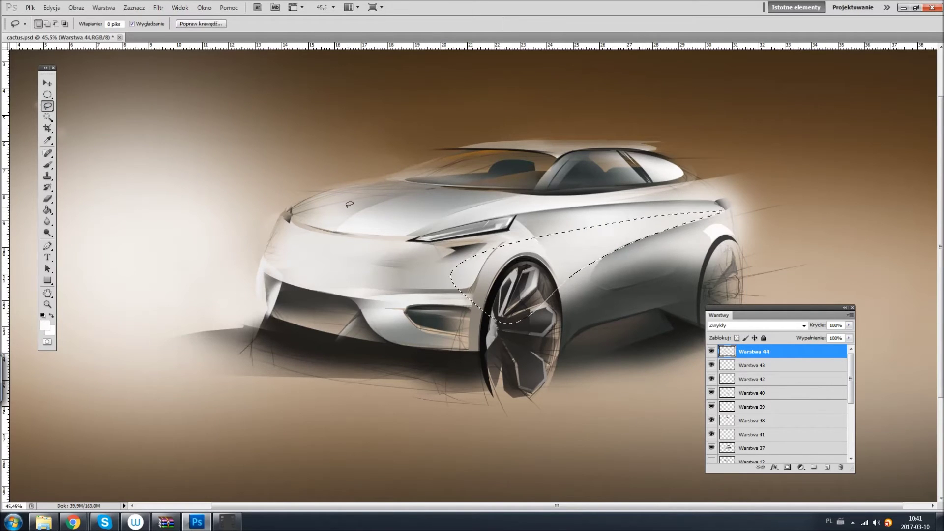
- Outline the roof out to its right end and pick a light tan colour
drag(476, 179, 725, 197)
key(b)
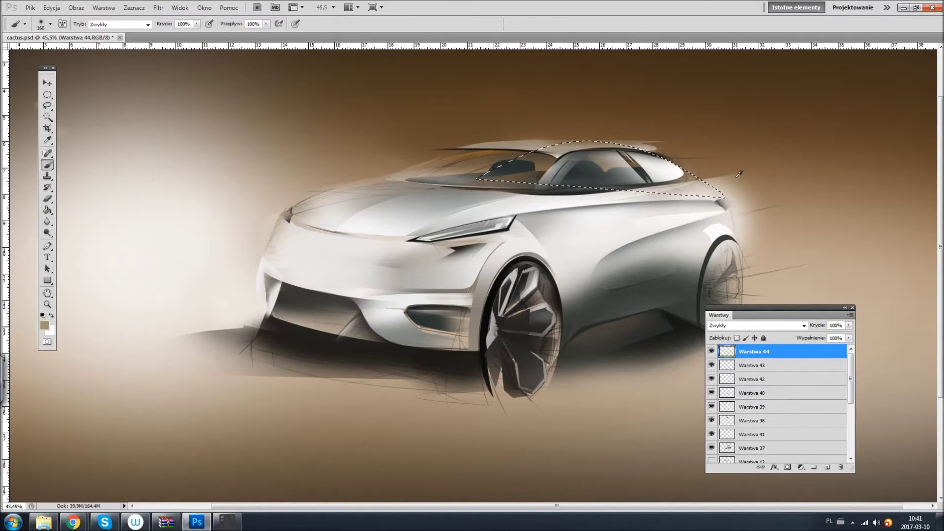
key(ctrl+d)
key(l)
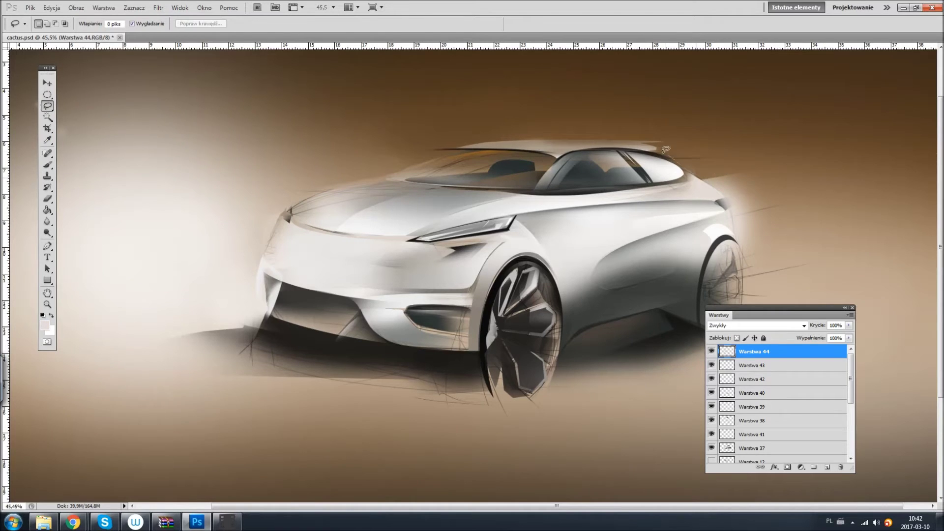
drag(666, 149, 937, 147)
key(b)
alt+shift+right_click(723, 180)
- Select an oval over the car's side, then drop it
key(m)
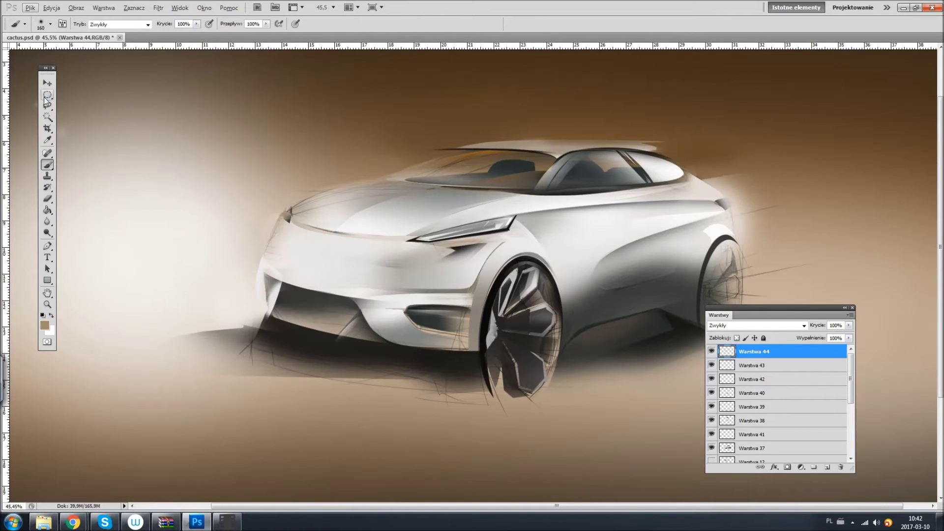
drag(508, 148, 712, 282)
key(b)
key(ctrl+d)
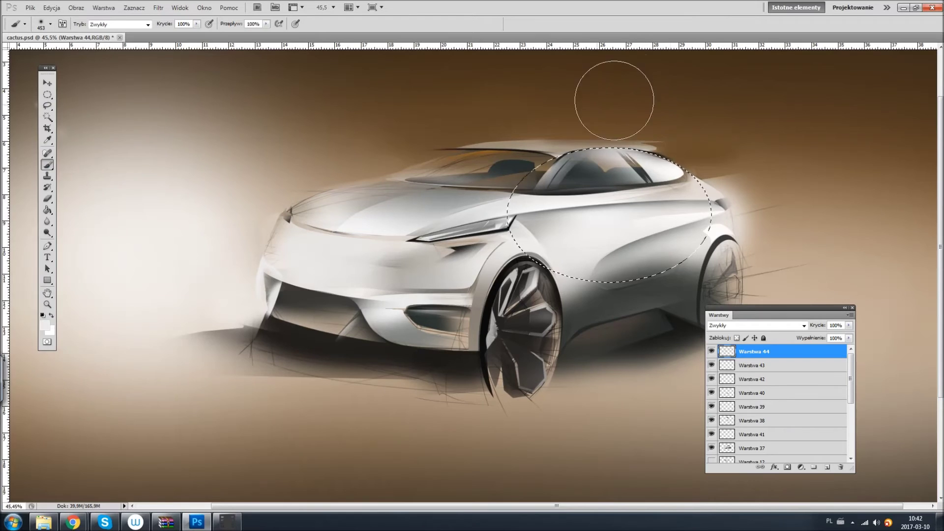
key(m)
- Select a large oval over the roof, pick near-white and enlarge the brush to 277
drag(303, 139, 798, 231)
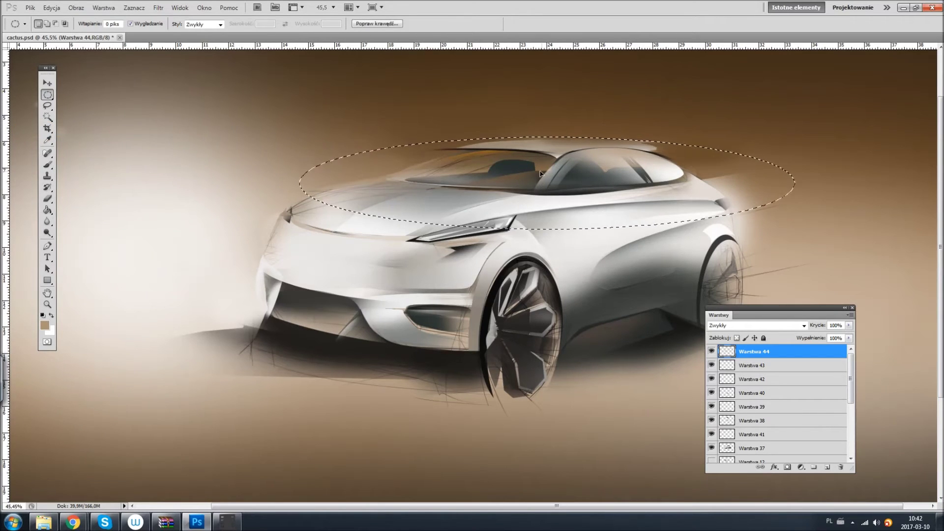
key(b)
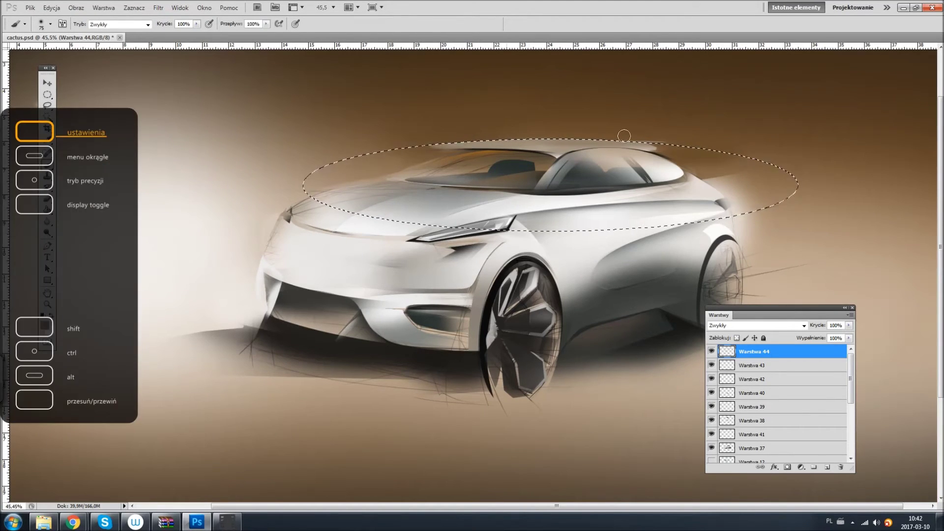
alt+shift+right_click(444, 135)
key(ctrl+d)
right_click(221, 190)
key(Return)
- Outline the hood and smooth it with light paint
key(l)
key(ctrl+d)
key(d)
drag(441, 216, 388, 245)
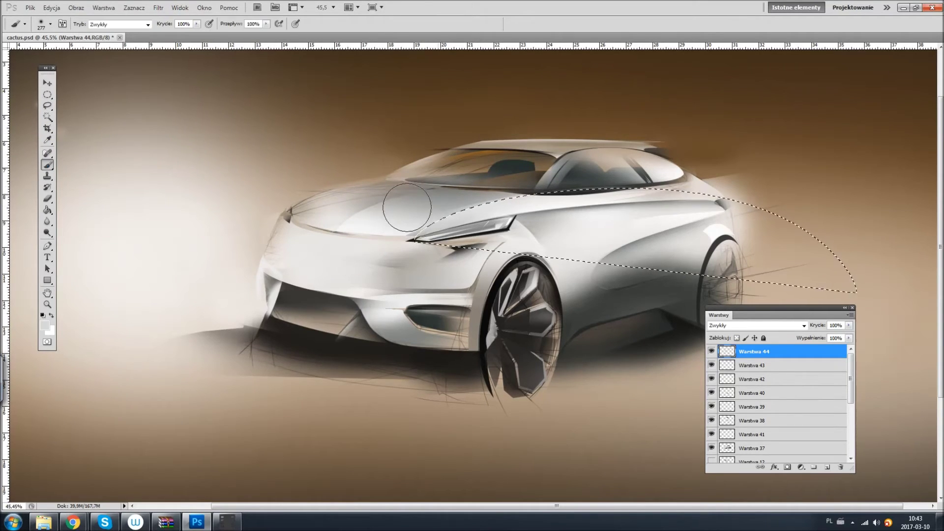
key(b)
drag(384, 245, 316, 274)
key(l)
- Outline an area near the wheel, try feathering it, and dismiss the warning
mouse_move(278, 220)
mouse_down()
mouse_move(263, 254)
mouse_move(216, 298)
mouse_up()
key(shift+F6)
key(Return)
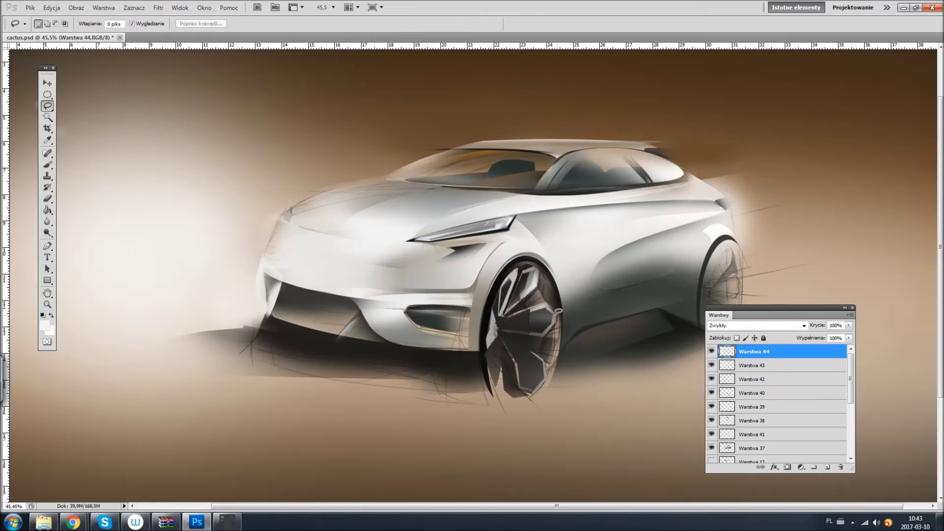
key(ctrl+d)
- Paint a dark stroke along a thin strip on the roofline
drag(708, 169, 312, 208)
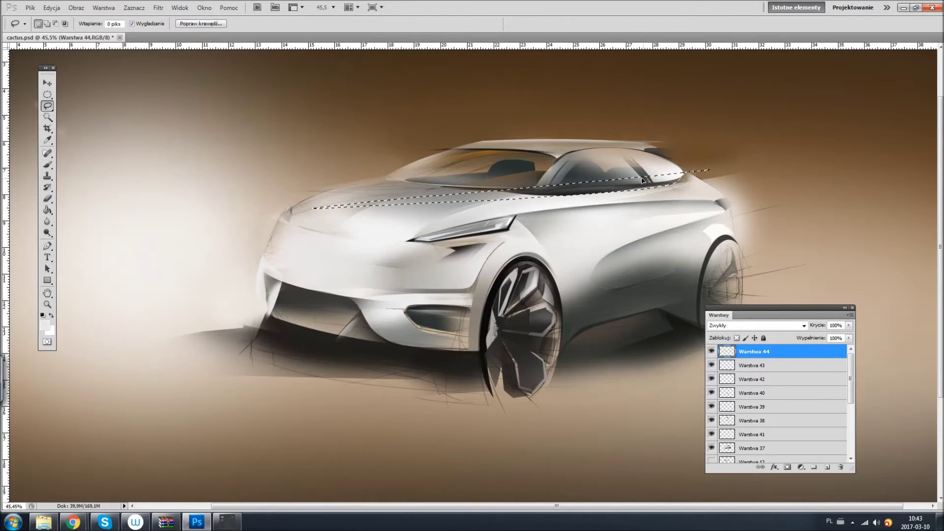
key(b)
key(ctrl+shift+alt+n)
drag(679, 182, 492, 197)
key(ctrl+d)
key(l)
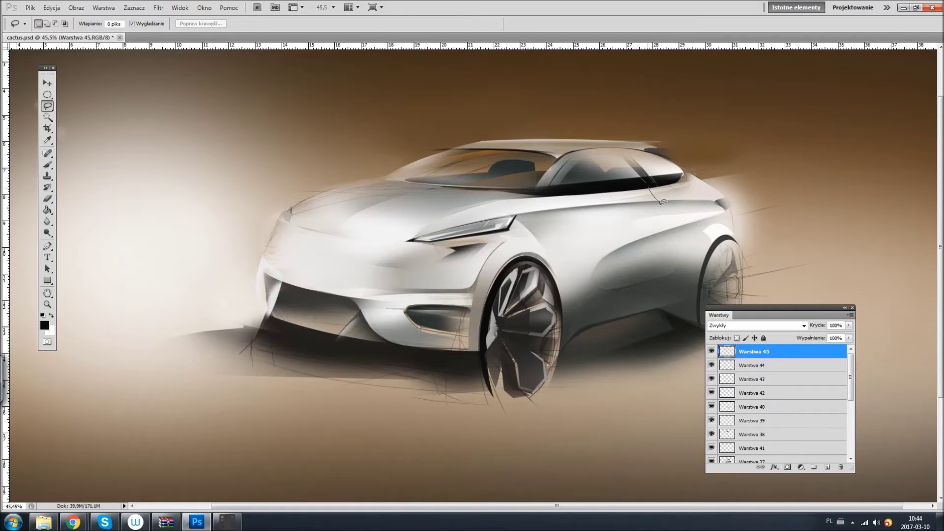
- Outline and reshape a freehand selection around the car's front and side
drag(660, 199, 654, 188)
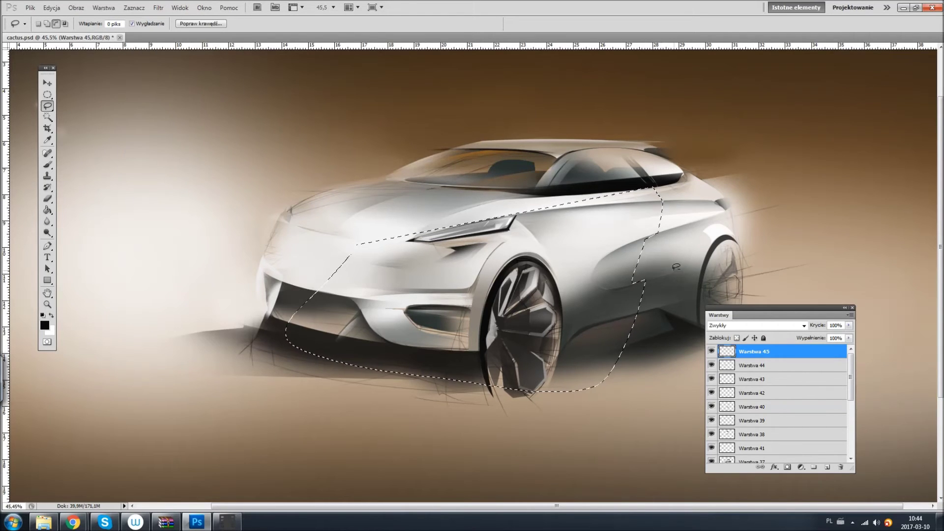
drag(696, 259, 661, 229)
drag(657, 282, 305, 303)
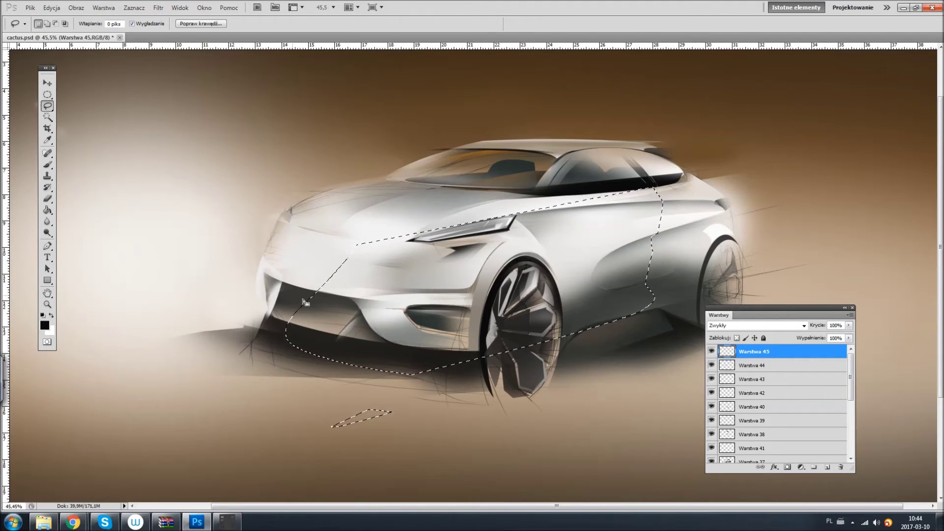
key(m)
- On a new layer, draw a light door-cut line on the side at 74% opacity
key(ctrl+d)
key(ctrl+shift+alt+n)
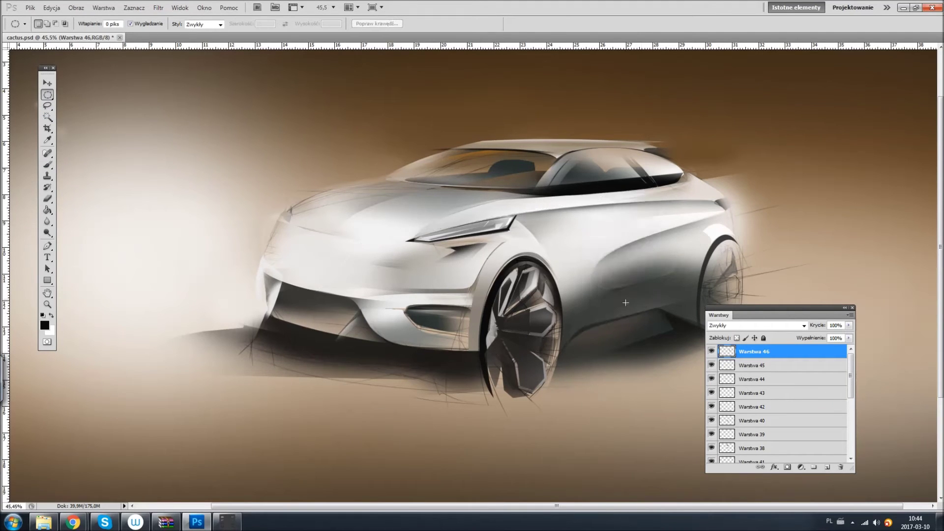
drag(658, 190, 654, 301)
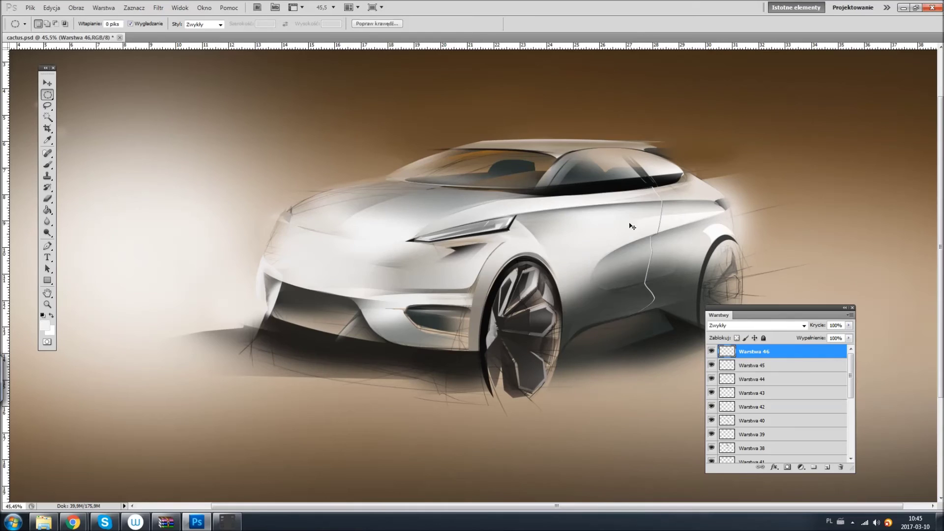
click(838, 334)
key(e)
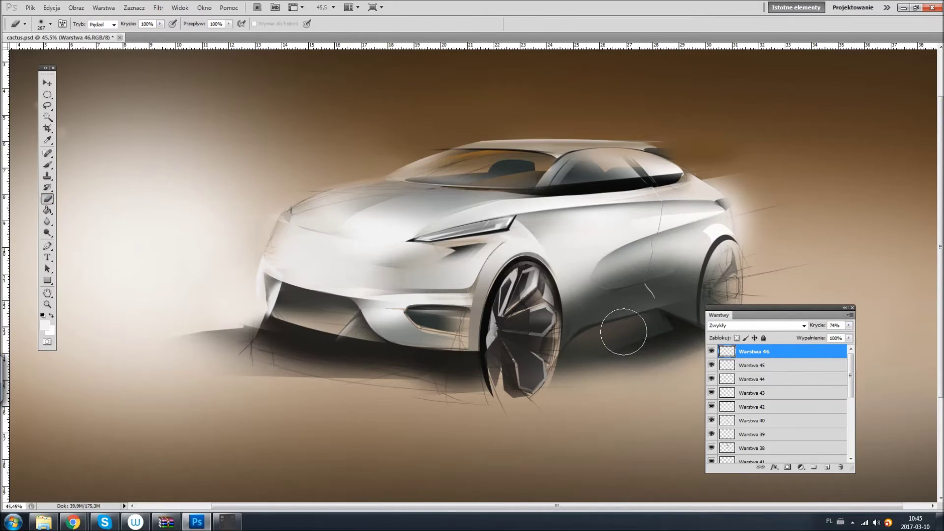
- Set black as paint colour and extend a Lasso selection along the windshield base
key(l)
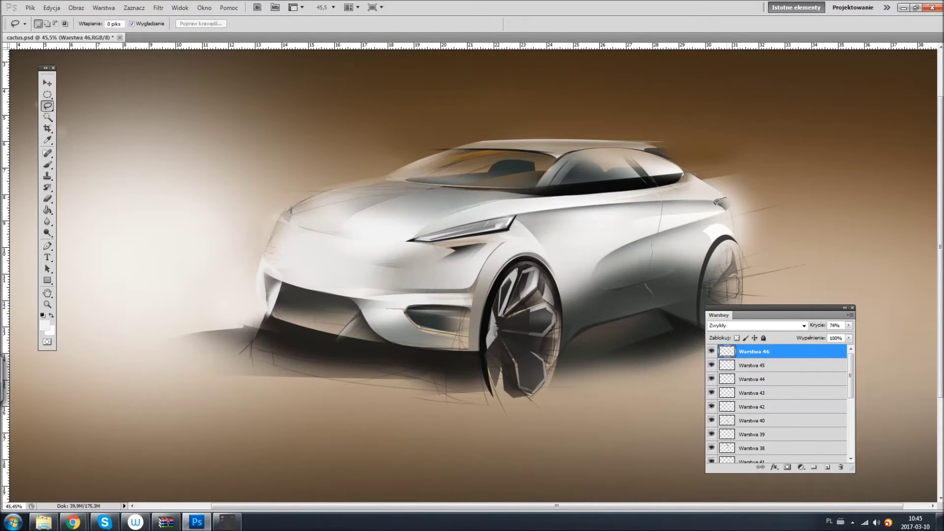
key(b)
key(d)
click(49, 107)
drag(456, 182, 199, 258)
- Shade the windshield base with a grey sampled from the car body, then deselect
key(b)
right_click(504, 194)
alt+click(432, 197)
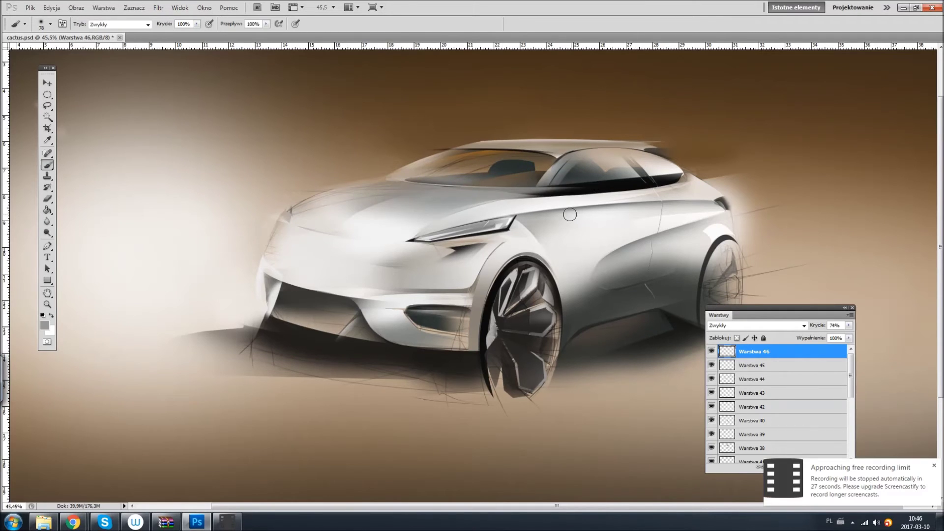
click(47, 106)
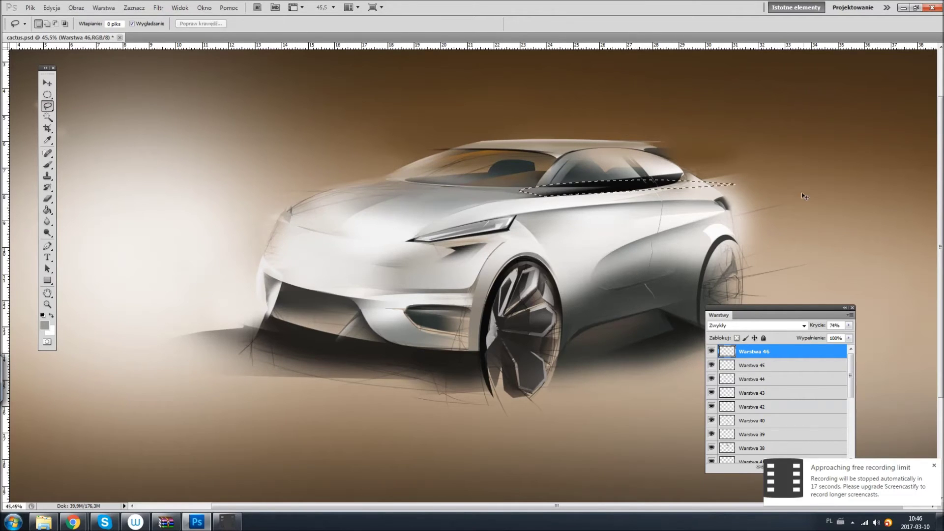
click(431, 187)
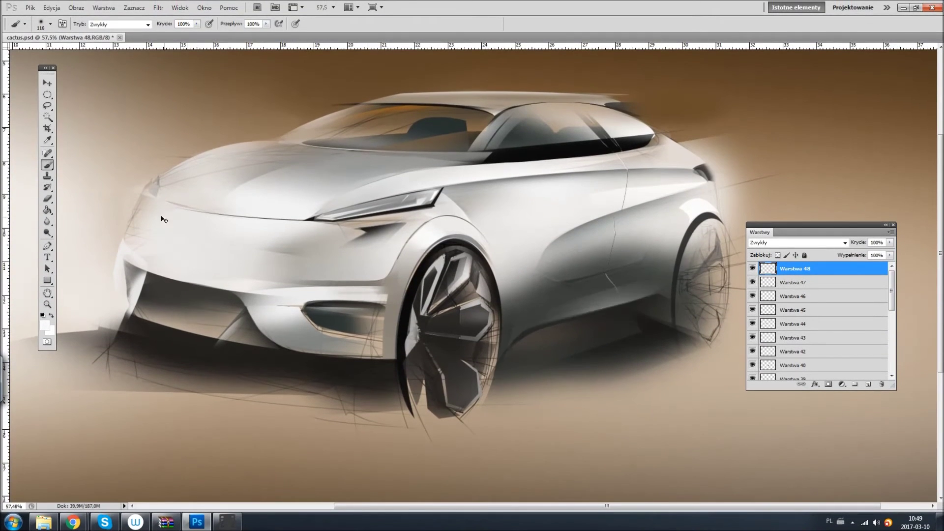
- Dismiss the warning and darken the front fog-light recess with the brush
drag(676, 168, 687, 176)
key(Return)
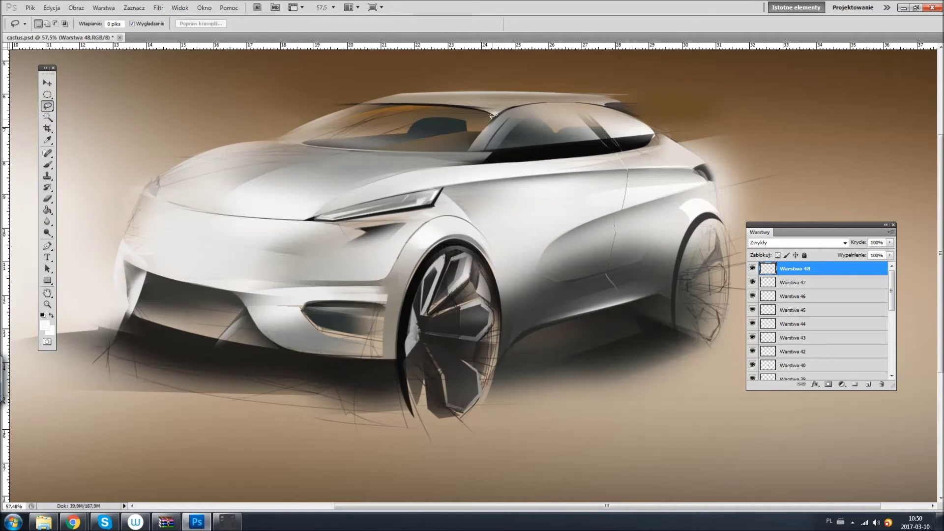
key(b)
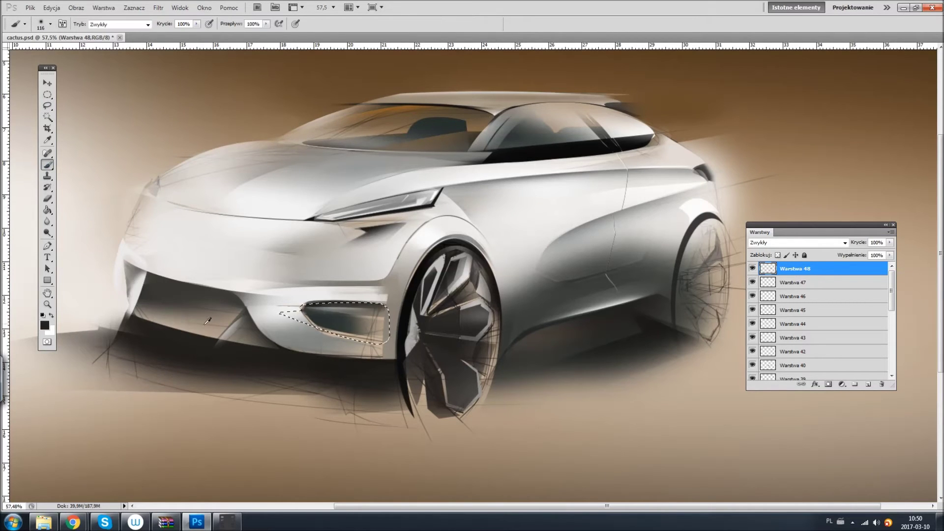
drag(373, 317, 334, 327)
key(ctrl+d)
key(l)
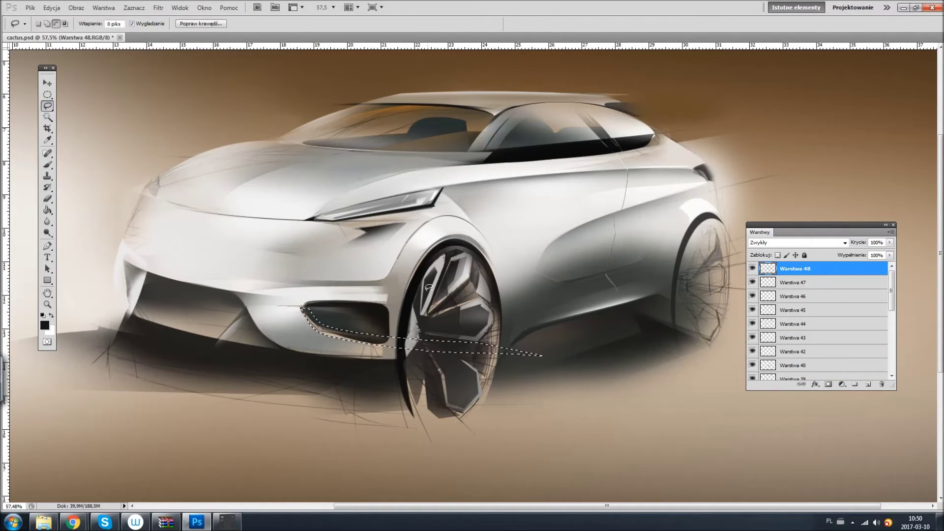
- Paint a light highlight strip along the bumper toward the wheel
key(b)
alt+click(345, 352)
key(ctrl+d)
key(d)
key(l)
drag(301, 302, 477, 308)
key(b)
key(ctrl+h)
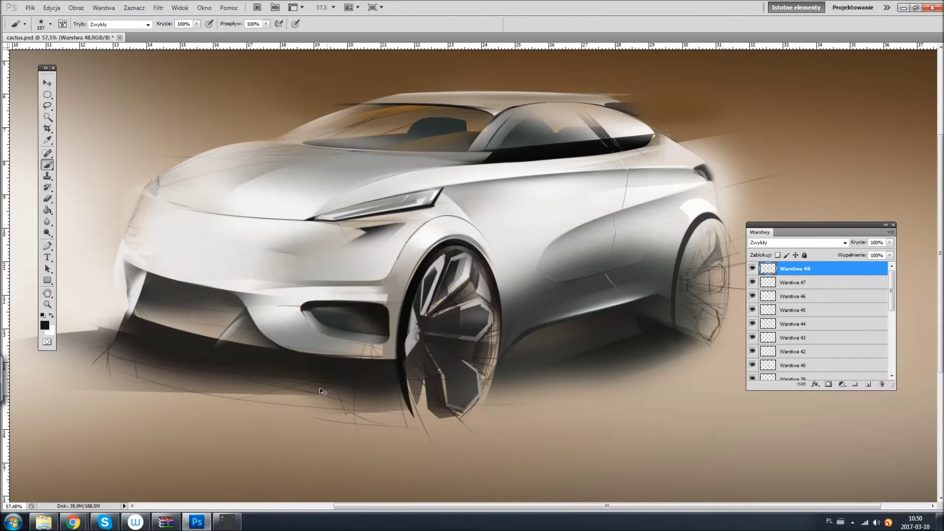
key(l)
key(ctrl+d)
- Paint a highlight into a Lasso selection around the headlight
drag(394, 191, 310, 219)
key(b)
key(ctrl+d)
key(m)
key(ctrl+d)
key(l)
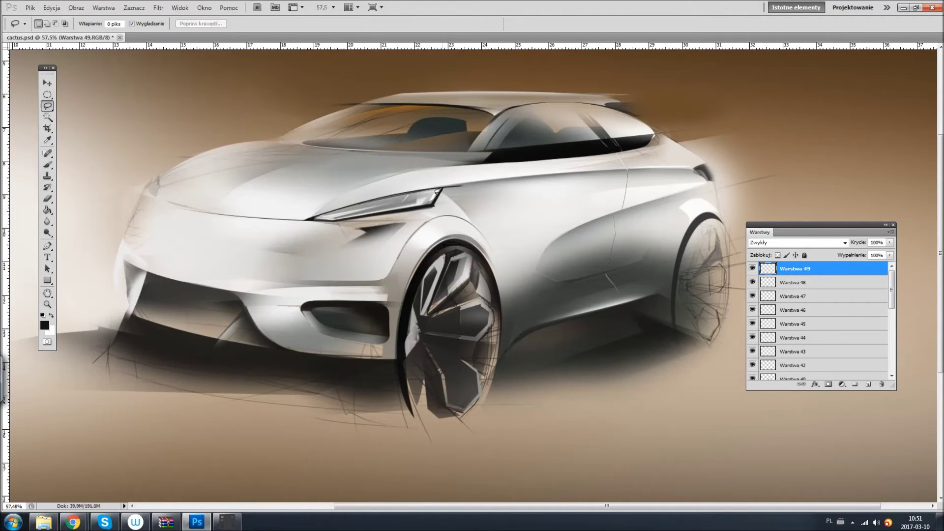
- Paint a highlight into a selected strip along the windshield base
drag(493, 165, 525, 196)
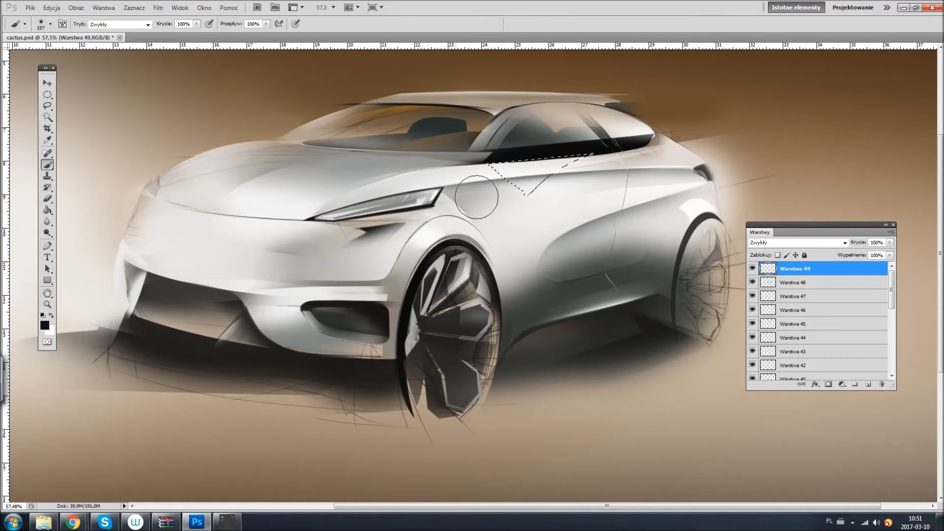
key(m)
key(ctrl+d)
key(l)
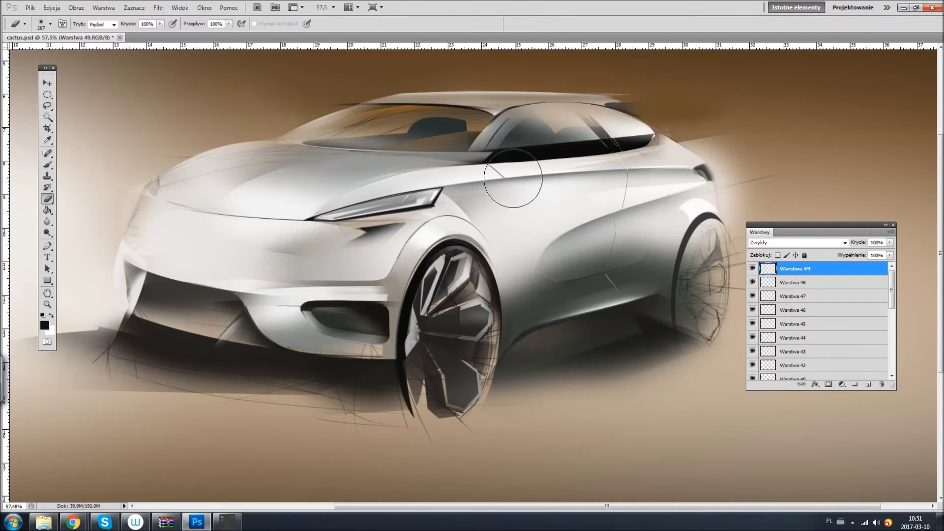
- Add white highlights along thin strips on the beltline and rear roof
drag(303, 200, 315, 212)
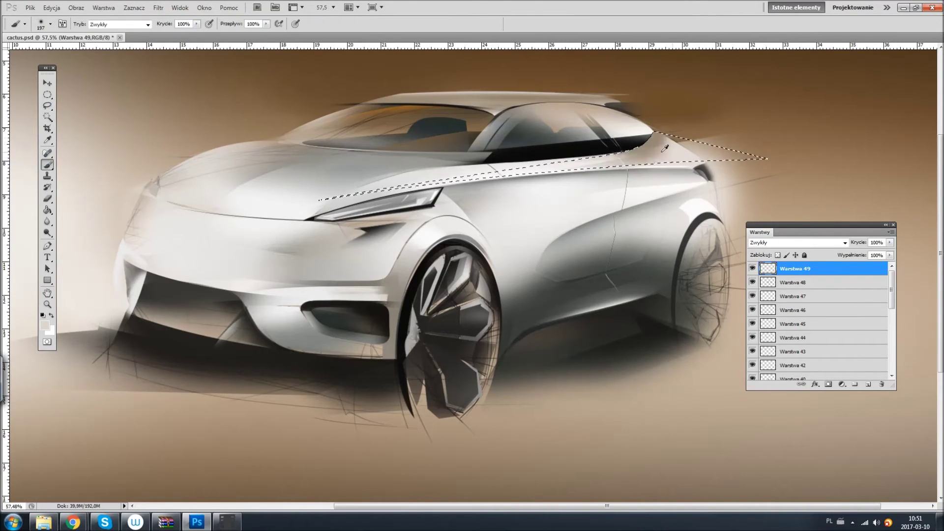
key(ctrl+d)
drag(661, 147, 623, 157)
key(b)
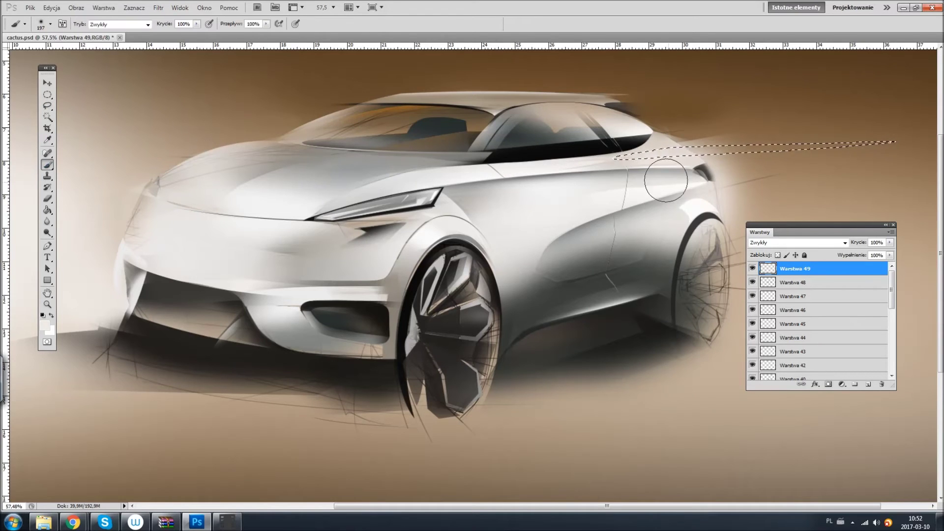
key(l)
- Select the backdrop area behind the rear pillar and roof, then zoom out
drag(884, 248, 743, 234)
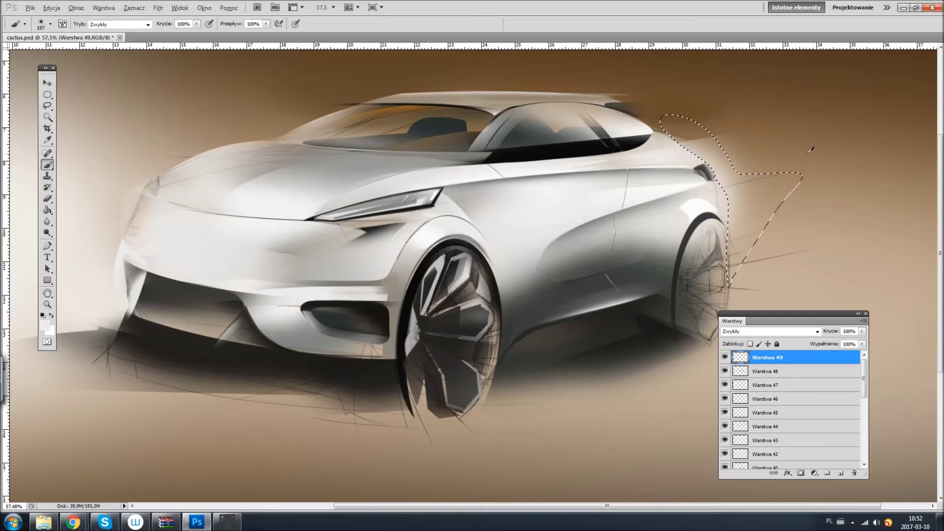
drag(683, 143, 676, 133)
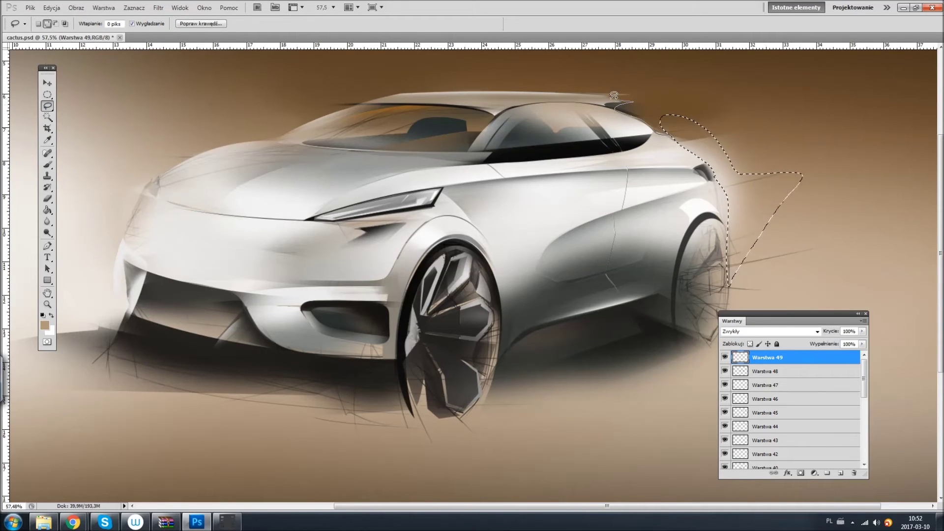
drag(621, 97, 728, 285)
key(ctrl+minus)
- On a new layer, paint soft dark and tan brown strokes into the rear backdrop selection
click(48, 166)
right_click(654, 179)
click(840, 473)
alt+click(665, 142)
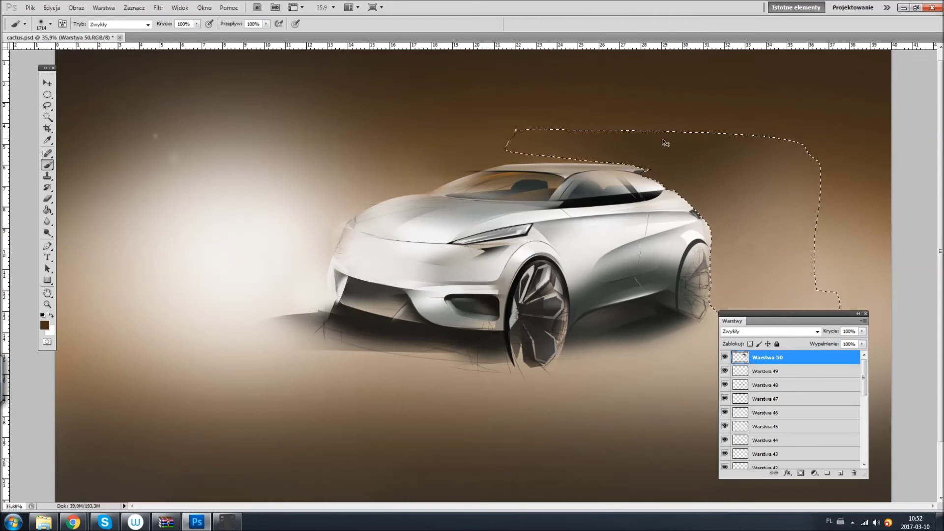
alt+click(843, 155)
mouse_move(830, 163)
mouse_down()
mouse_move(816, 276)
mouse_move(787, 295)
mouse_up()
key(ctrl+d)
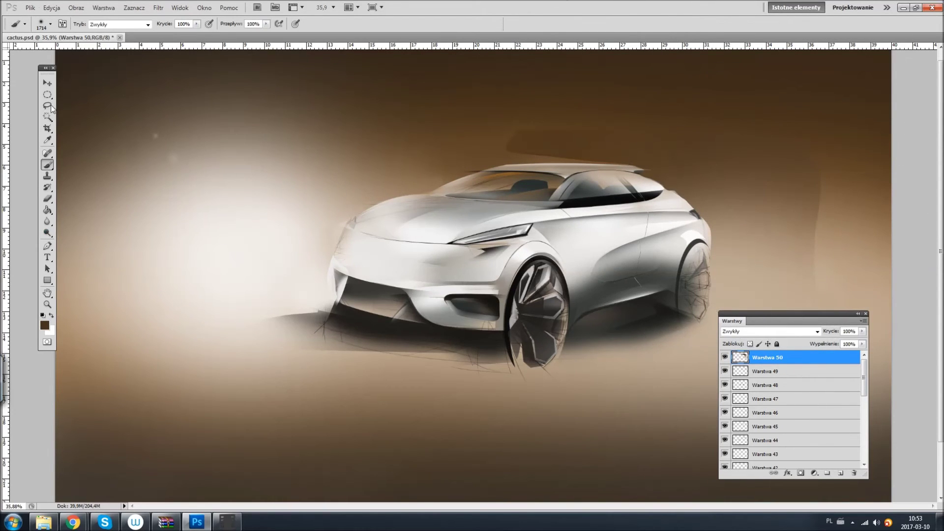
- Start and cancel a Polygonal Lasso outline on the backdrop, then resize the brush
click(47, 105)
scroll(102, 107, up, 3)
key(shift+l)
click(850, 101)
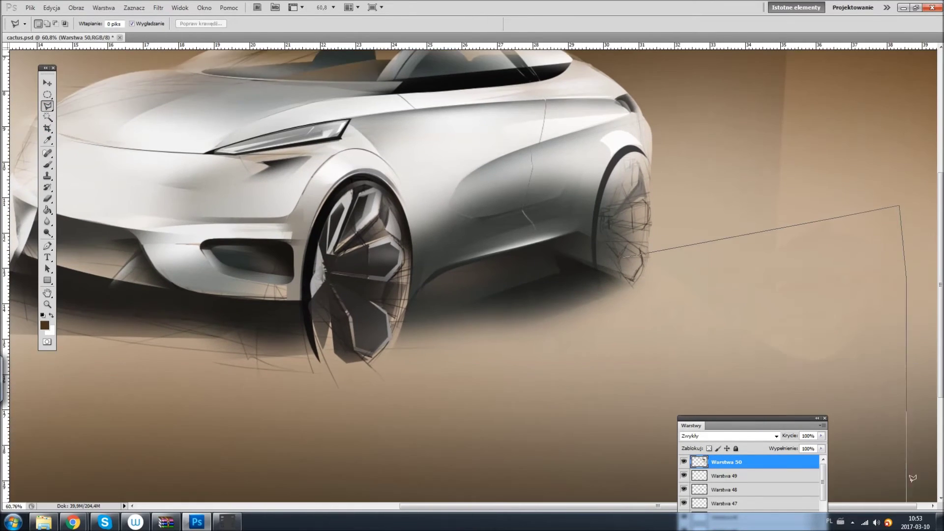
key(z)
scroll(472, 266, down, 1)
click(43, 104)
key(b)
right_click(492, 266)
key(Escape)
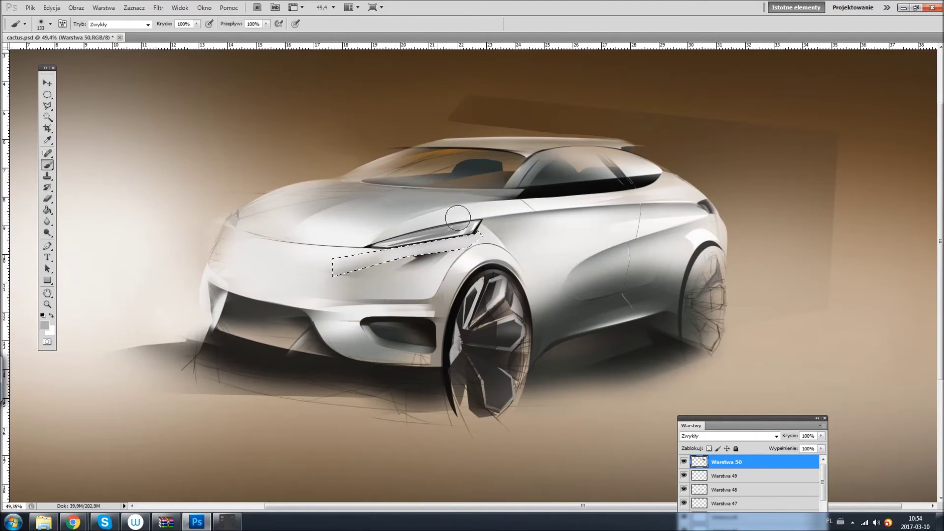
- Paint dark and light shading into small polygonal selections on the grille and fender
click(52, 108)
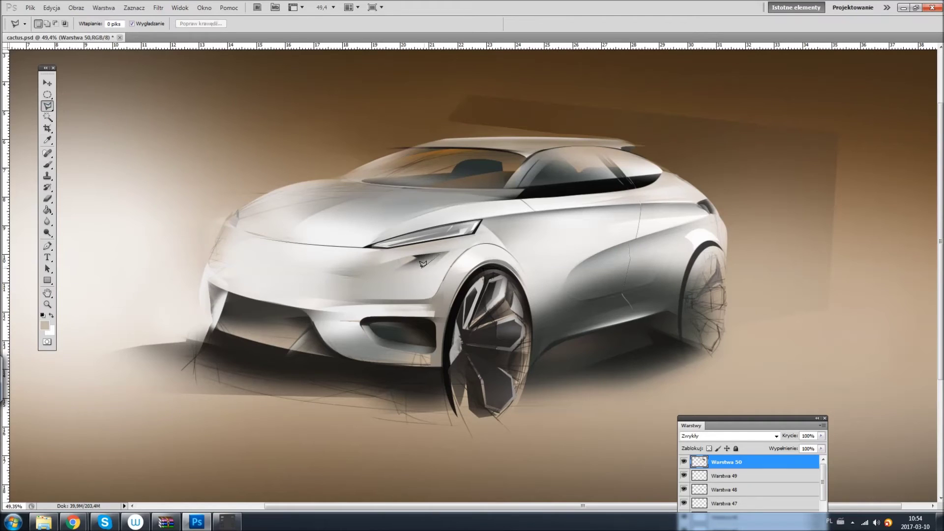
drag(295, 256, 353, 264)
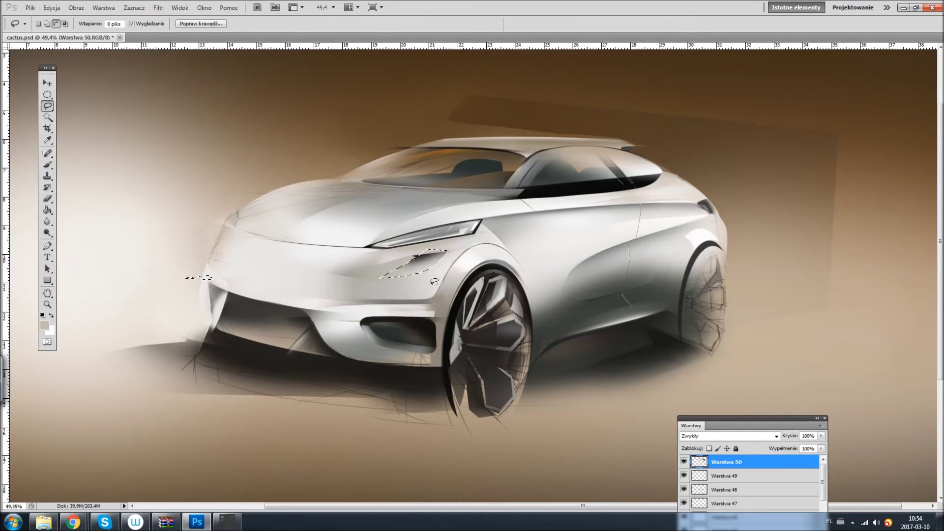
key(b)
key(d)
key(l)
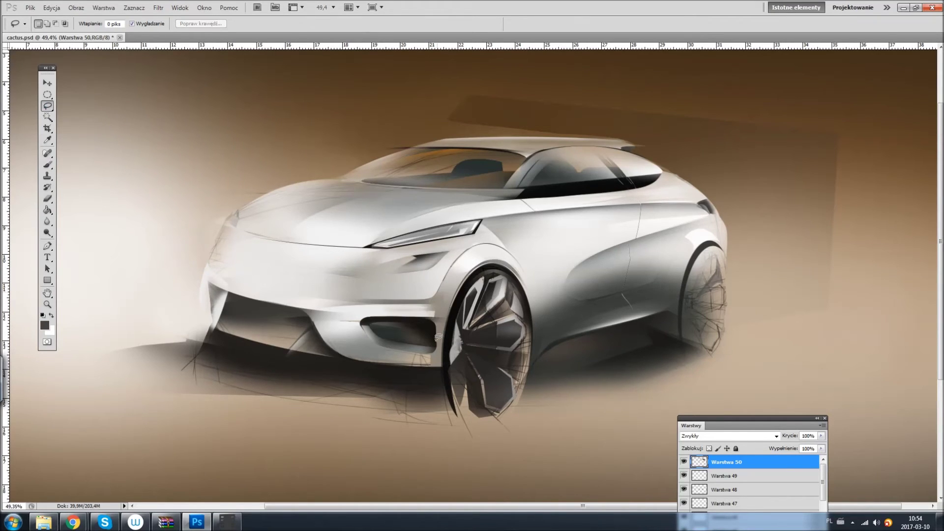
key(b)
key(x)
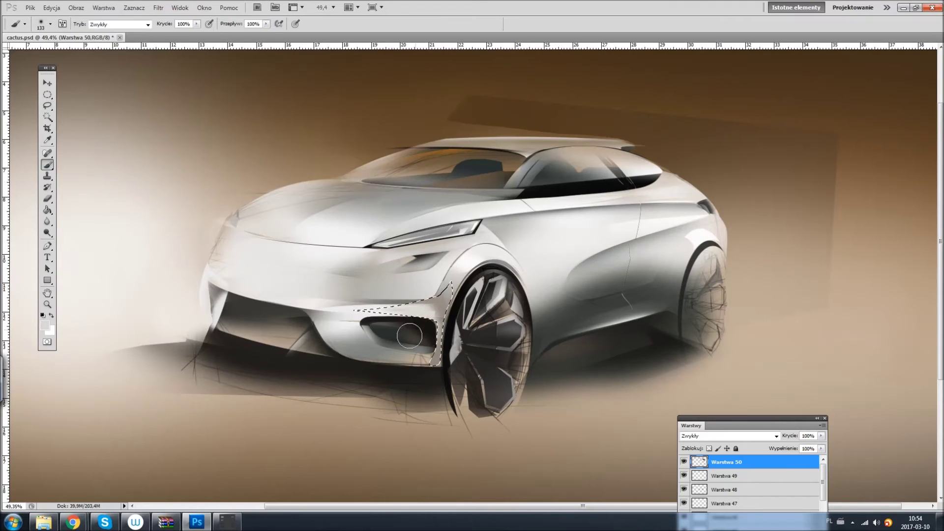
key(l)
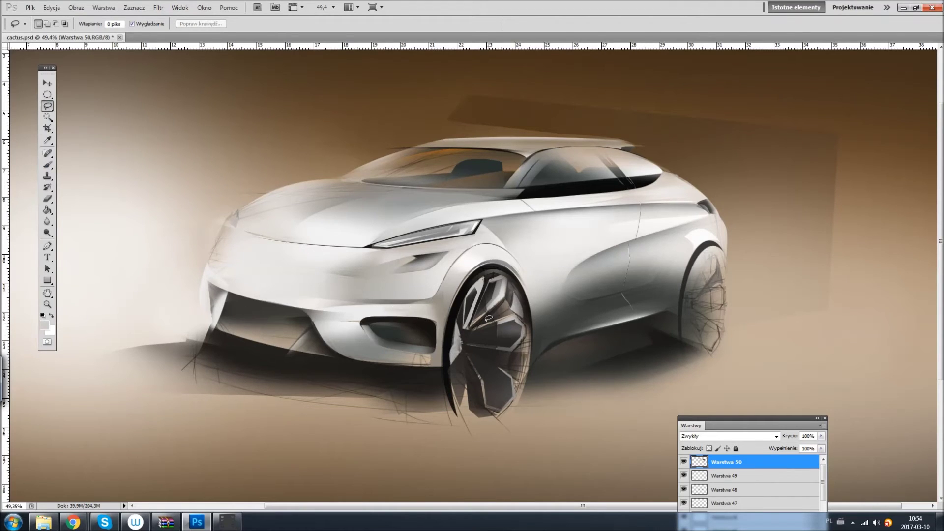
key(d)
key(ctrl+d)
key(shift+l)
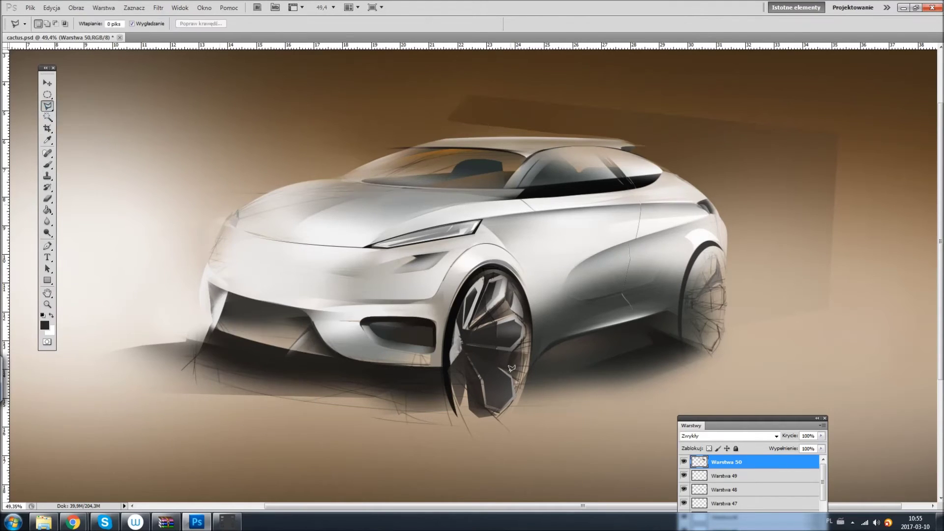
- Paint black into a polygonal shadow area under the bumper and car
key(Escape)
key(x)
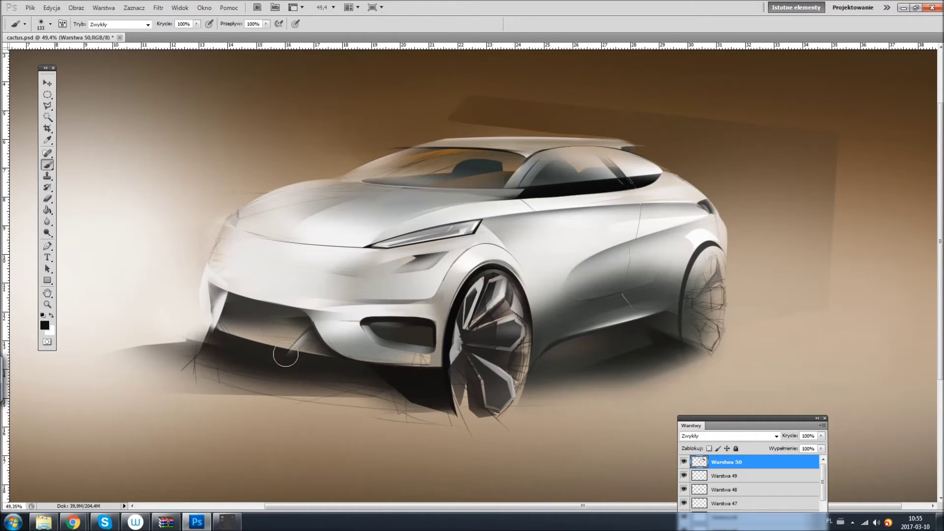
key(ctrl+d)
key(x)
double_click(644, 322)
key(b)
key(l)
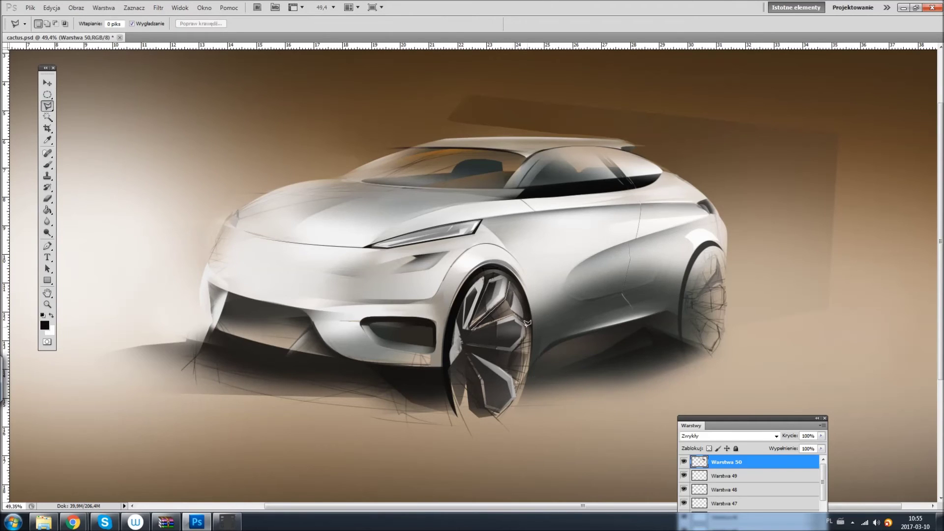
key(b)
key(l)
key(ctrl+d)
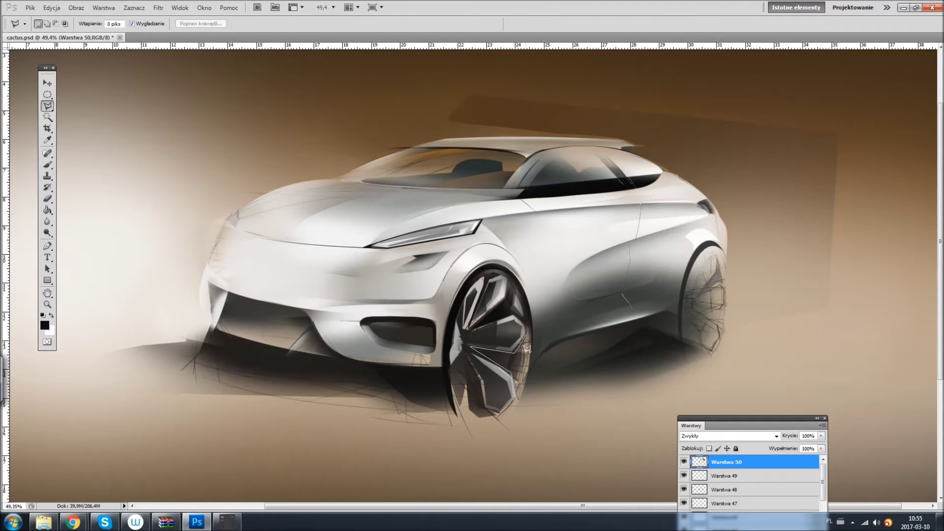
- Darken a wheel spoke inside a polygonal selection
double_click(526, 350)
key(b)
drag(471, 344, 524, 344)
key(l)
key(ctrl+d)
key(b)
alt+click(522, 370)
key(l)
- Shade a selected area on the front fender toward the door with grey
right_click(48, 106)
click(73, 104)
drag(464, 242, 588, 240)
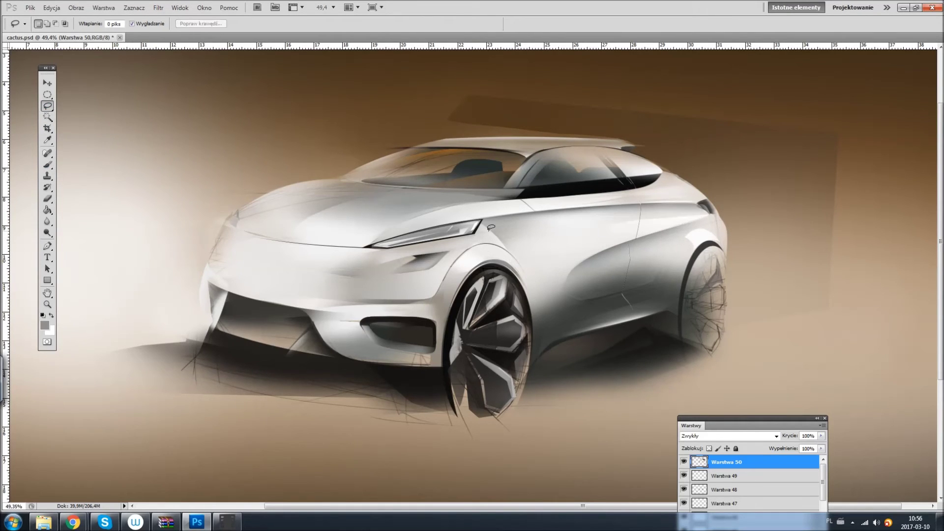
drag(489, 237, 471, 253)
key(b)
right_click(537, 233)
key(Escape)
key(ctrl+d)
key(d)
key(l)
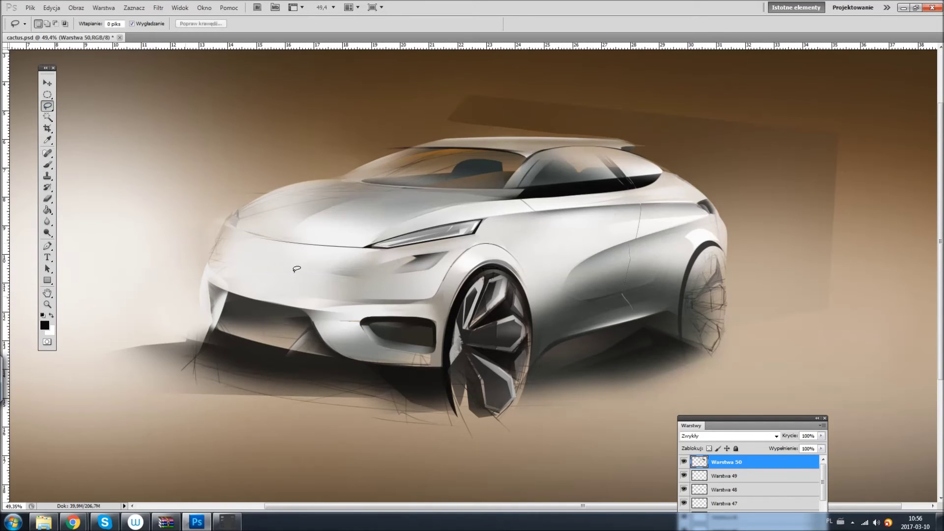
- Paint shading into two hood areas and try a large oval selection over the roof
drag(284, 243, 168, 185)
key(b)
key(ctrl+d)
key(l)
drag(337, 212, 315, 217)
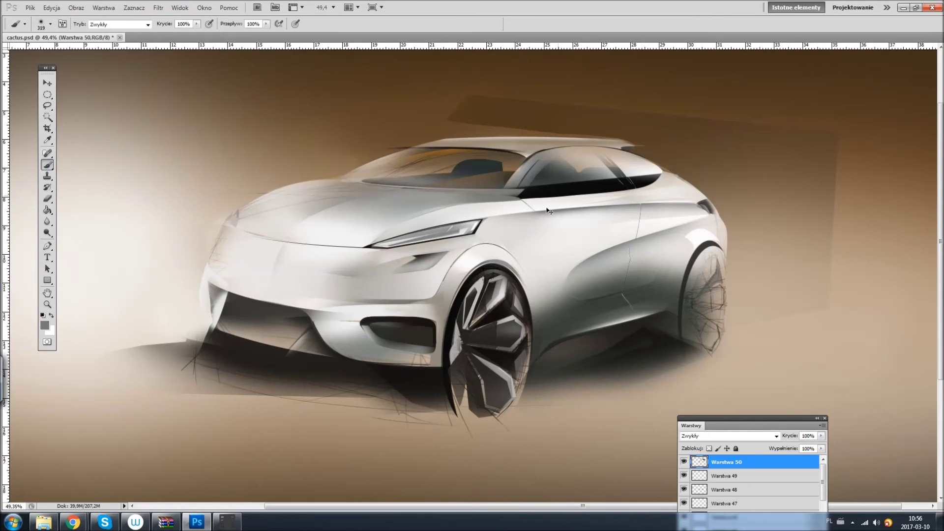
key(m)
drag(356, 153, 687, 183)
key(ctrl+d)
- Refine another wheel spoke and darken the shading around the headlight
drag(722, 418, 774, 174)
key(l)
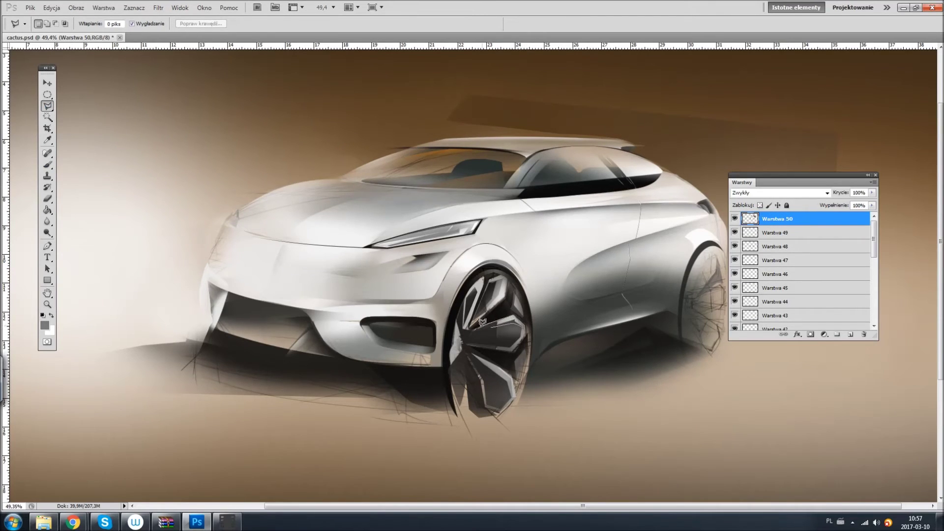
double_click(488, 320)
key(b)
key(l)
click(318, 253)
key(b)
key(d)
key(ctrl+d)
key(l)
- Move the Layers panel aside and cancel the open outline around the front wheel
key(b)
alt+click(649, 157)
drag(792, 175, 846, 415)
key(l)
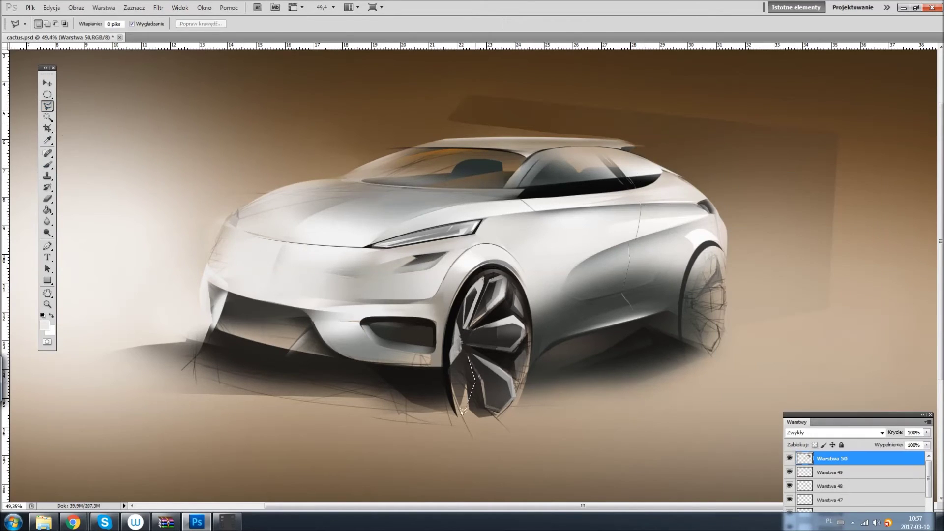
click(465, 357)
- Select an oval around the front wheel and add a new layer for its shading
key(m)
drag(438, 244, 538, 458)
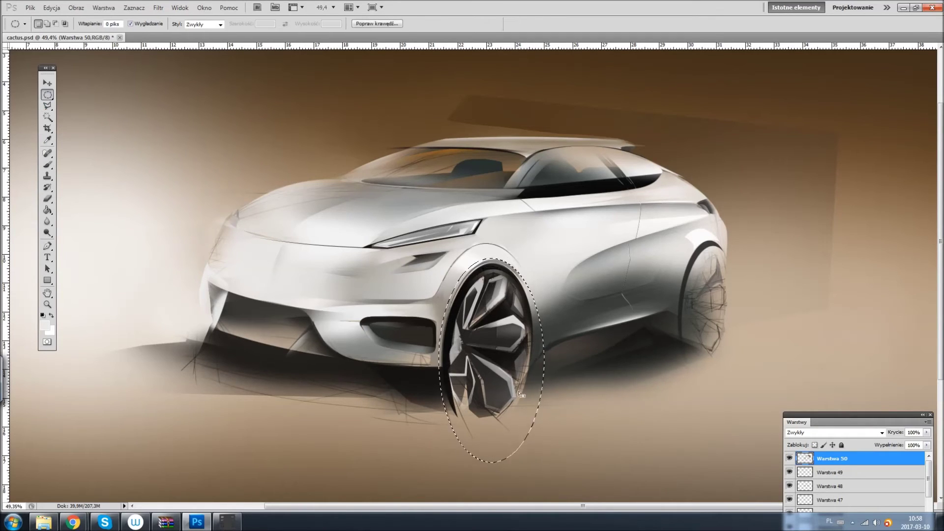
drag(856, 415, 835, 287)
click(884, 447)
key(ctrl+d)
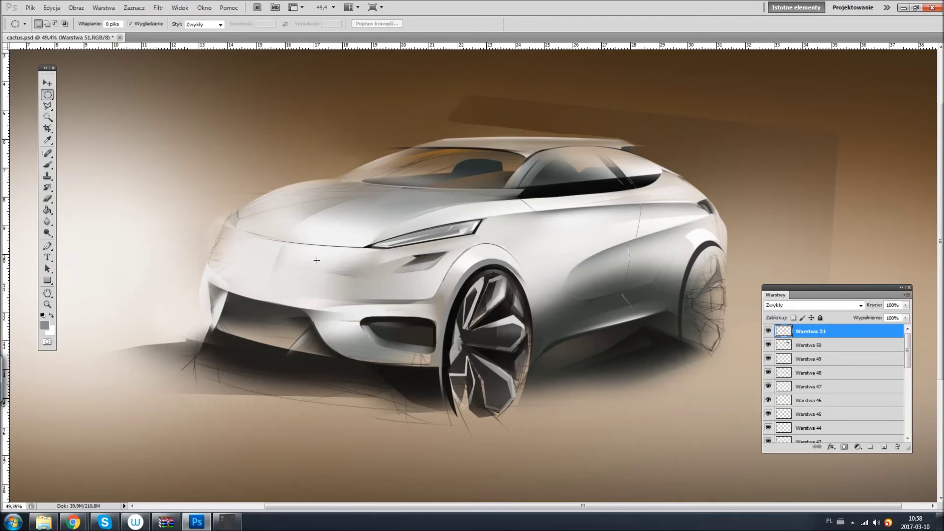
- Outline the rear side panel on a new layer, try a dark fill, then undo it
click(47, 164)
key(l)
drag(528, 213, 513, 461)
key(ctrl+shift+alt+n)
key(d)
key(m)
key(ctrl+z)
key(b)
key(l)
- Paint a thin light streak along the beltline strip on a new layer
drag(669, 171, 416, 212)
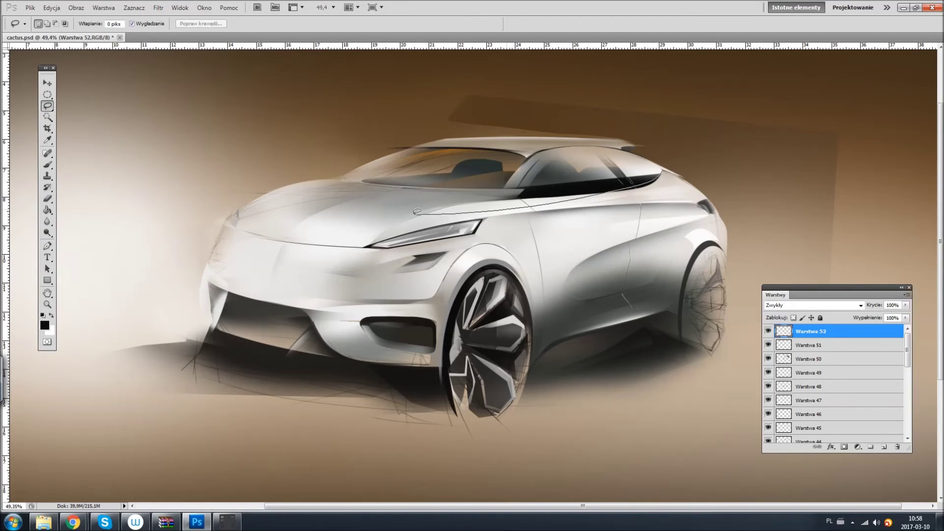
drag(662, 167, 661, 169)
key(ctrl+shift+alt+n)
key(b)
right_click(716, 182)
alt+click(677, 187)
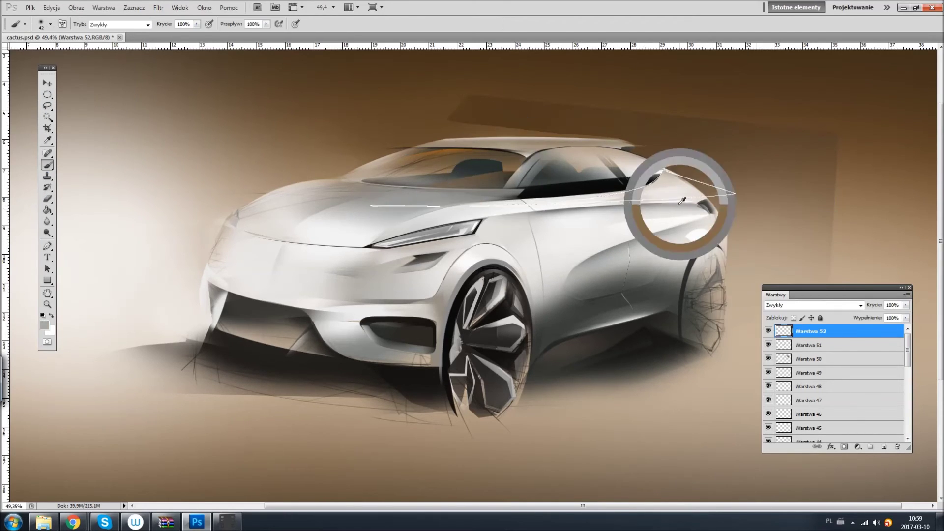
key(x)
key(m)
drag(666, 192, 674, 194)
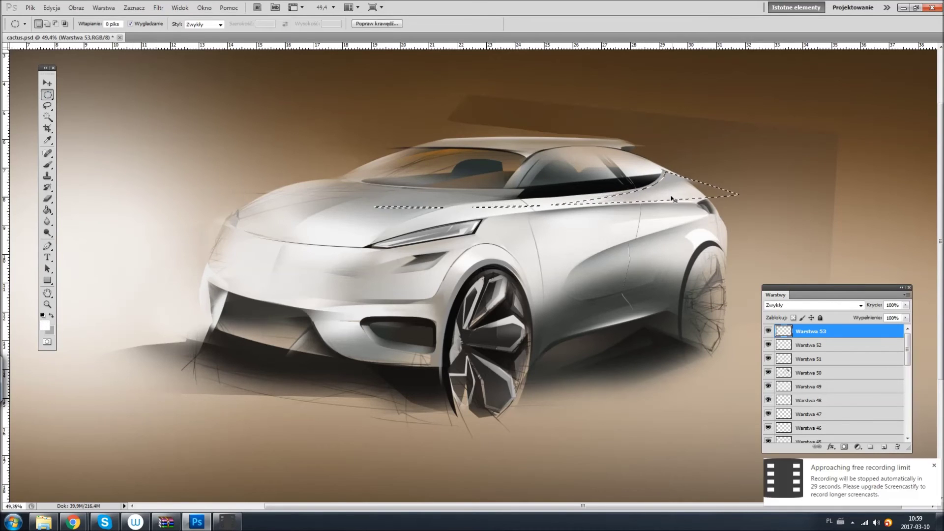
key(ctrl+d)
key(b)
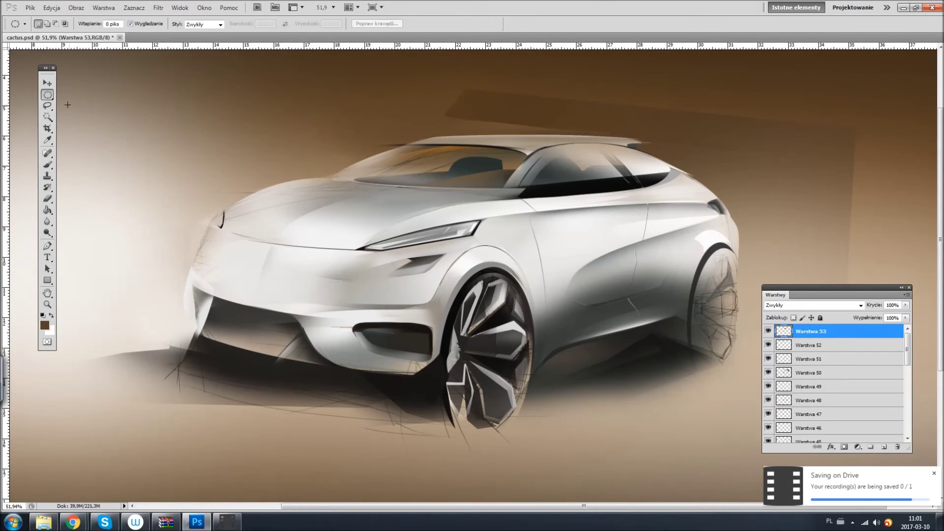
- Lighten the hood with a sampled light beige inside an oval selection
alt+click(118, 147)
key(ctrl+d)
key(m)
drag(197, 180, 472, 315)
key(b)
right_click(378, 231)
drag(275, 206, 295, 192)
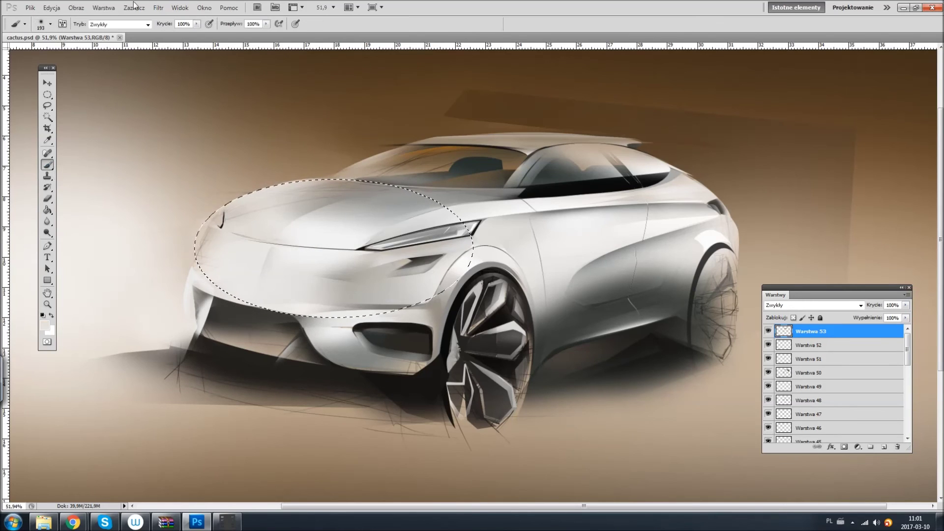
key(ctrl+d)
- Darken the roof above the windshield with a sampled brown tone
alt+click(82, 106)
key(l)
drag(452, 133, 49, 157)
key(b)
drag(314, 167, 393, 147)
key(l)
key(ctrl+d)
- Paint a white highlight on the headlight
key(b)
click(45, 325)
click(345, 128)
click(554, 131)
key(ctrl+d)
key(l)
key(ctrl+d)
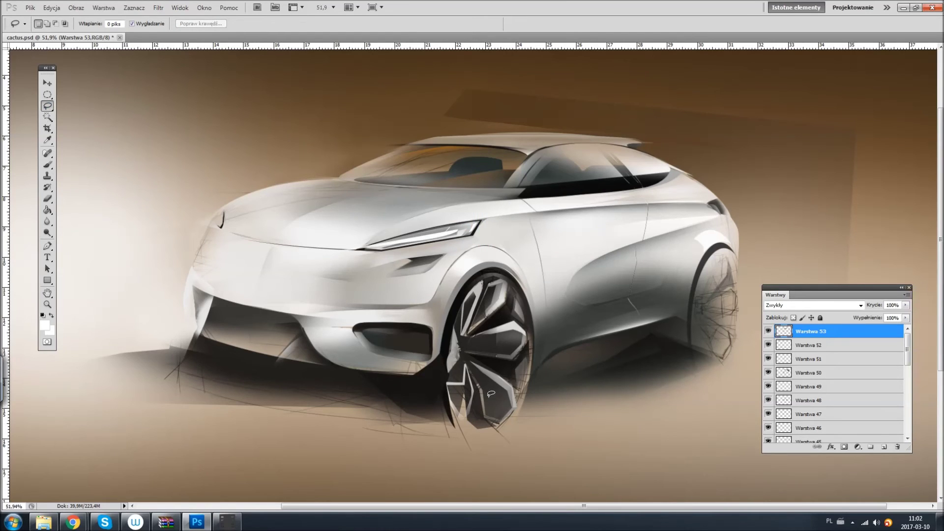
- Fill a selected front wheel area with black
key(shift+l)
key(b)
key(d)
key(alt+BackSpace)
key(ctrl+d)
key(l)
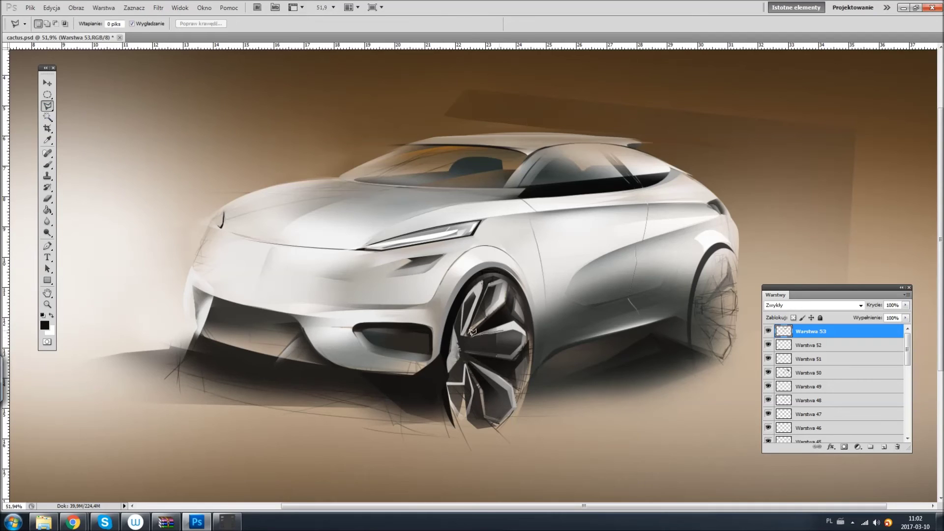
- Outline a wheel spoke with the Polygonal Lasso and fill it black
click(465, 350)
click(471, 339)
click(500, 334)
click(498, 350)
click(466, 350)
key(b)
key(alt+BackSpace)
key(ctrl+d)
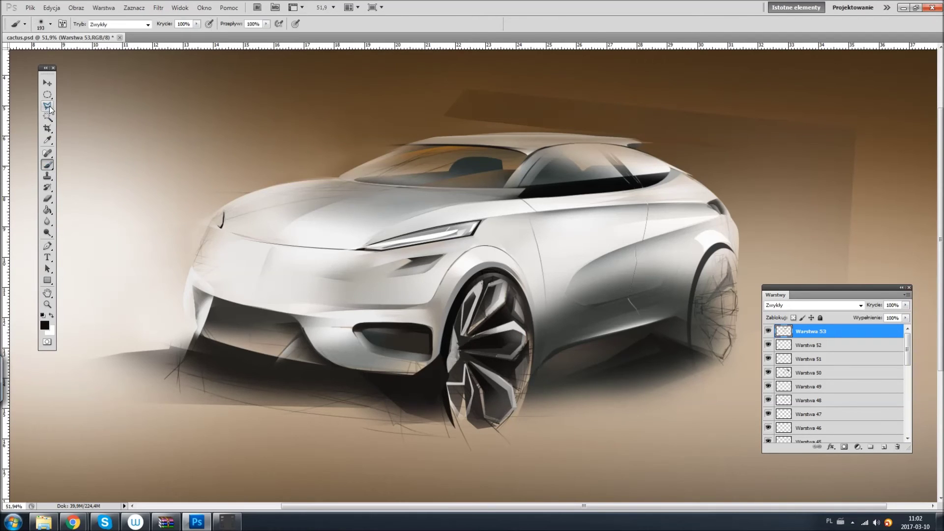
key(l)
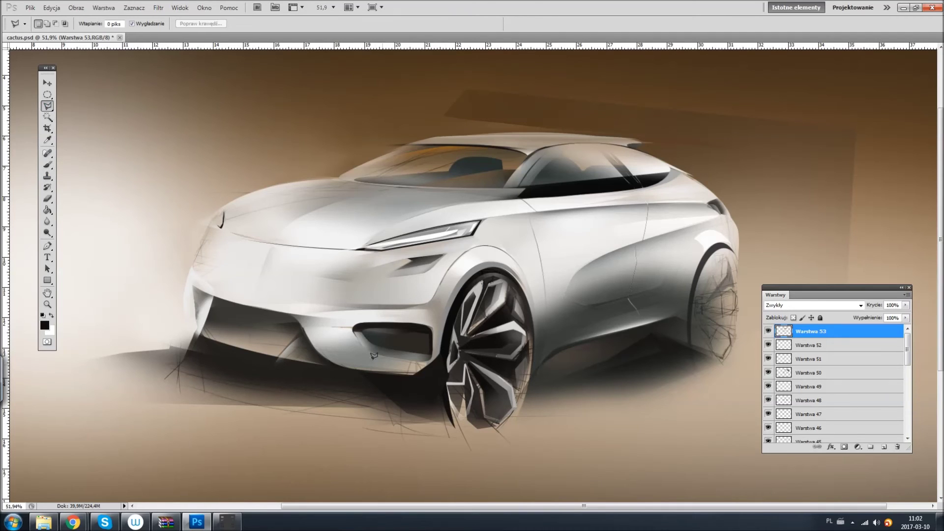
key(m)
scroll(719, 255, down, 3)
click(47, 106)
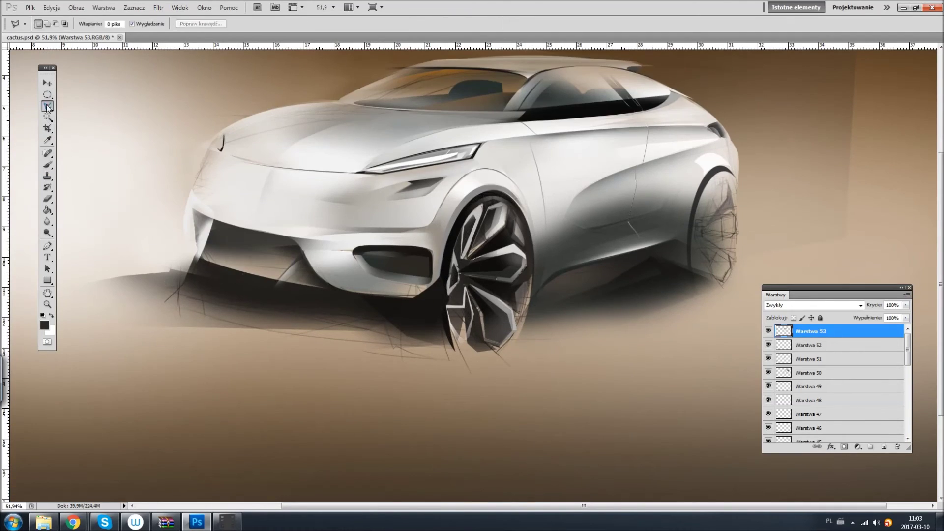
- Outline the fog light opening and set a large soft brush for the shadow
key(b)
mouse_move(390, 261)
mouse_down()
mouse_move(367, 247)
mouse_move(198, 353)
mouse_up()
key(l)
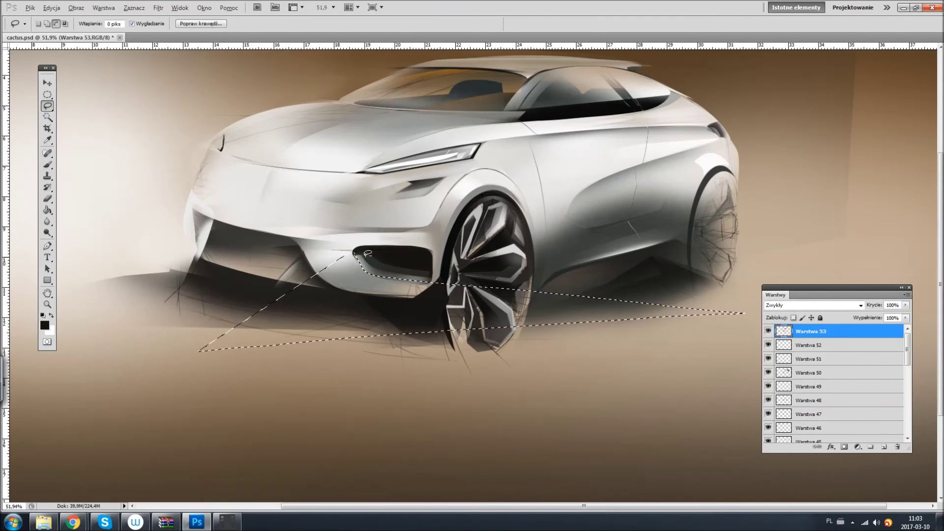
key(b)
right_click(437, 196)
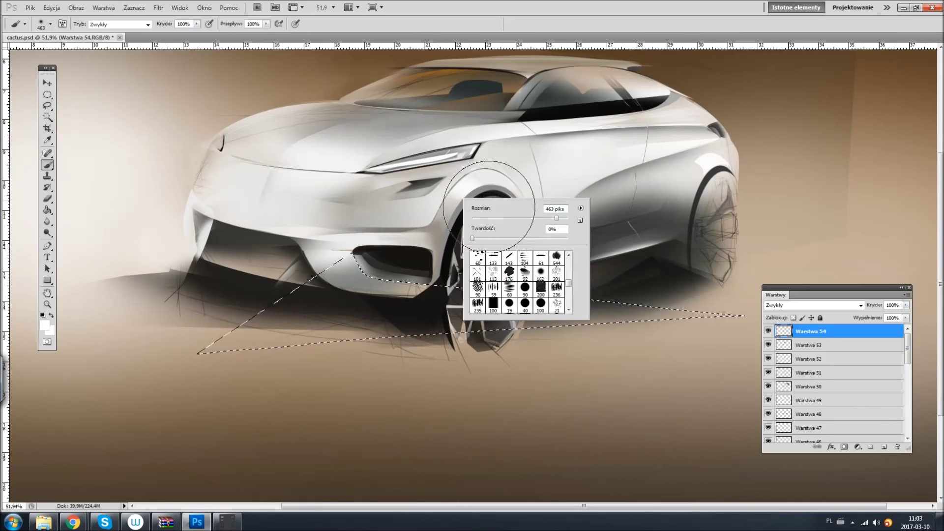
key(Escape)
key(ctrl+d)
- Outline the ground strip under the front bumper on a new layer, working on Warstwa 54
key(l)
drag(301, 244, 335, 283)
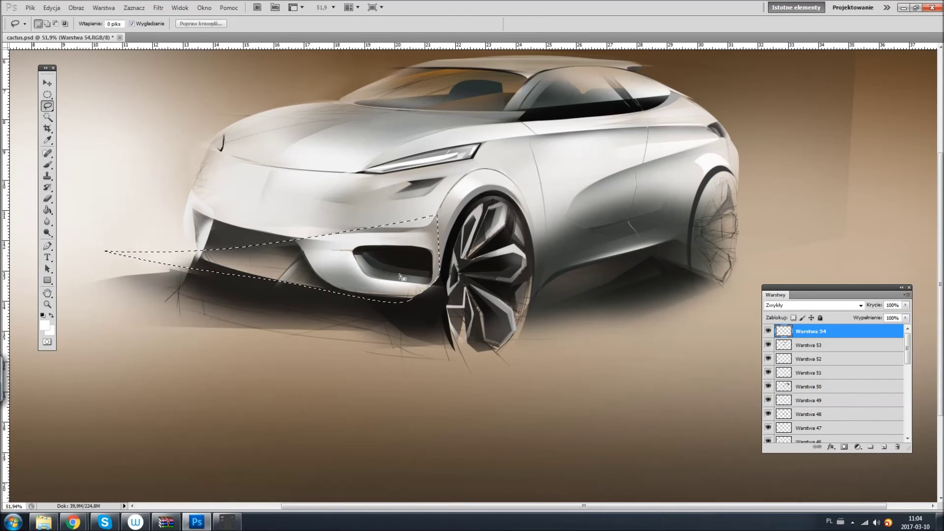
drag(406, 260, 413, 257)
key(b)
key(ctrl+shift+alt+n)
key(e)
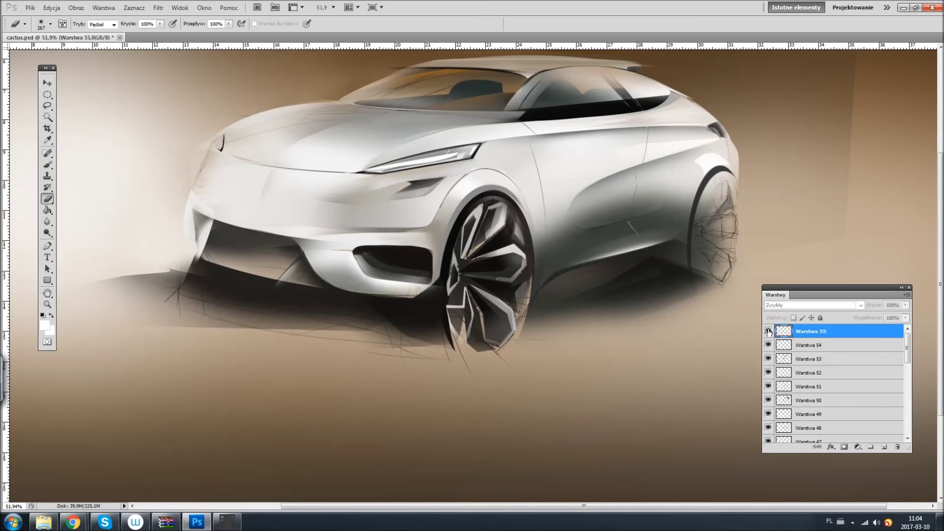
key(alt+bracketleft)
- Outline the ground below the front wheel and paint it lighter
key(l)
drag(438, 288, 470, 354)
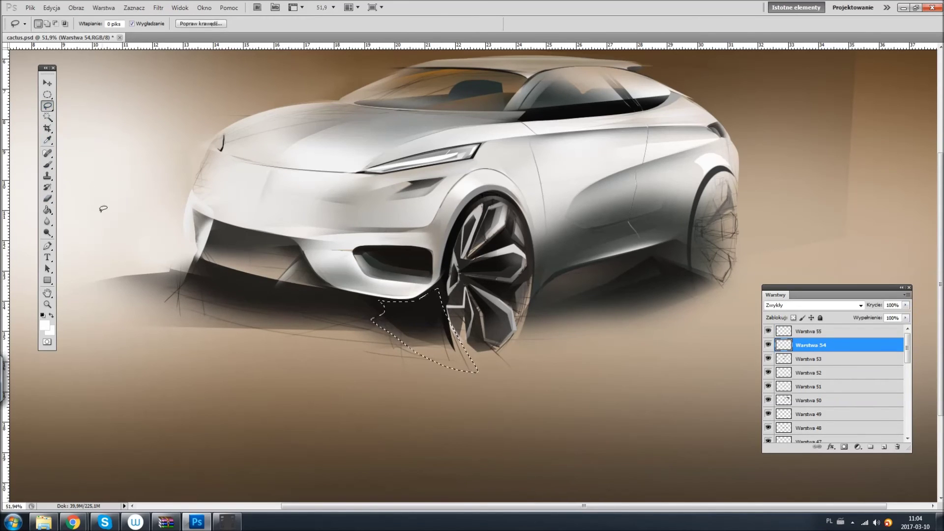
key(b)
right_click(499, 347)
drag(393, 314, 433, 354)
key(ctrl+d)
click(54, 95)
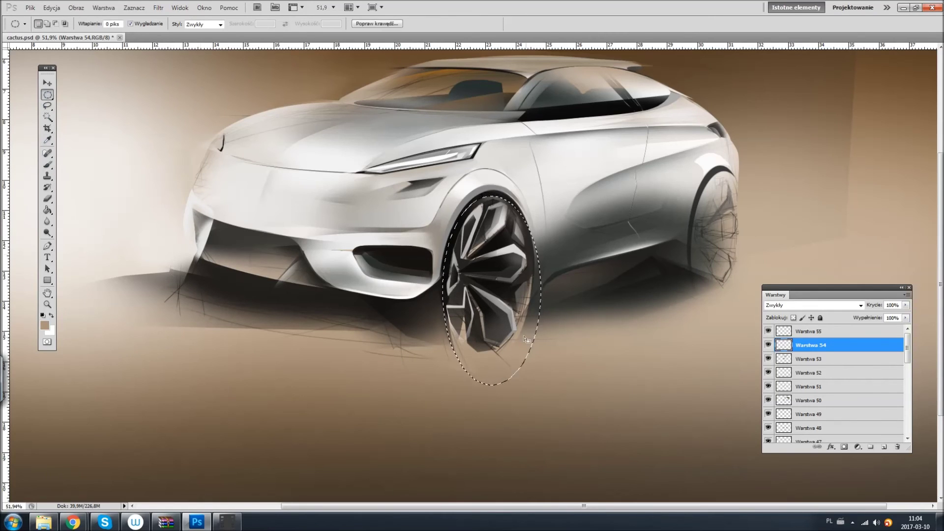
- Duplicate the wheel onto new layers and restore the oval selection around it
key(ctrl+j)
key(ctrl+j)
drag(490, 253, 493, 255)
key(ctrl+d)
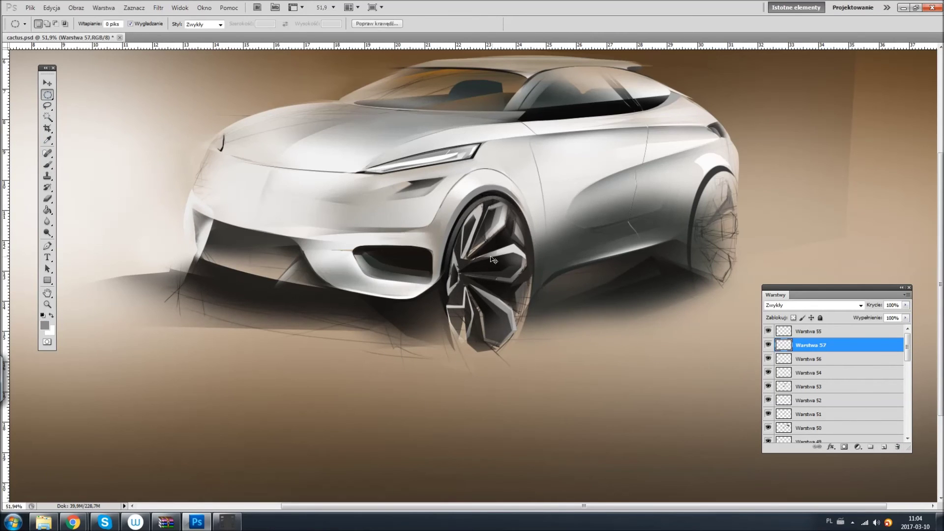
key(d)
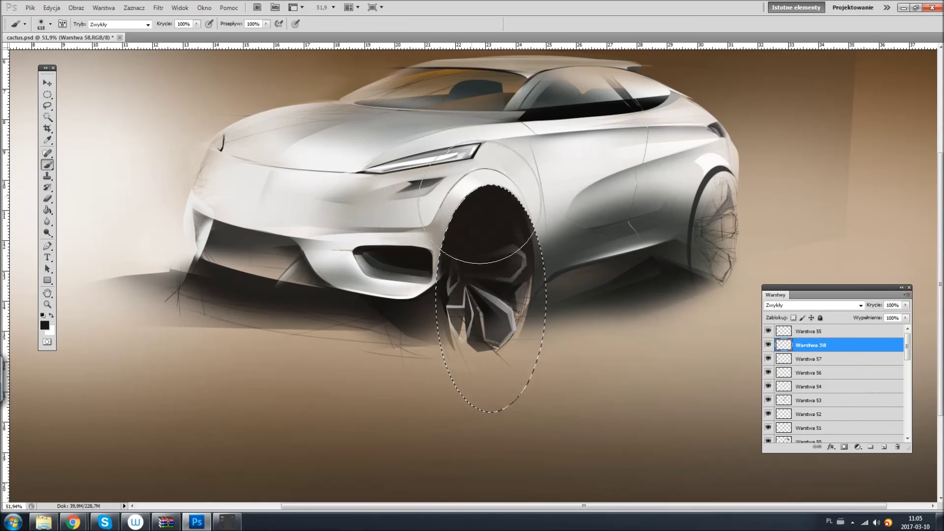
key(ctrl+j)
key(l)
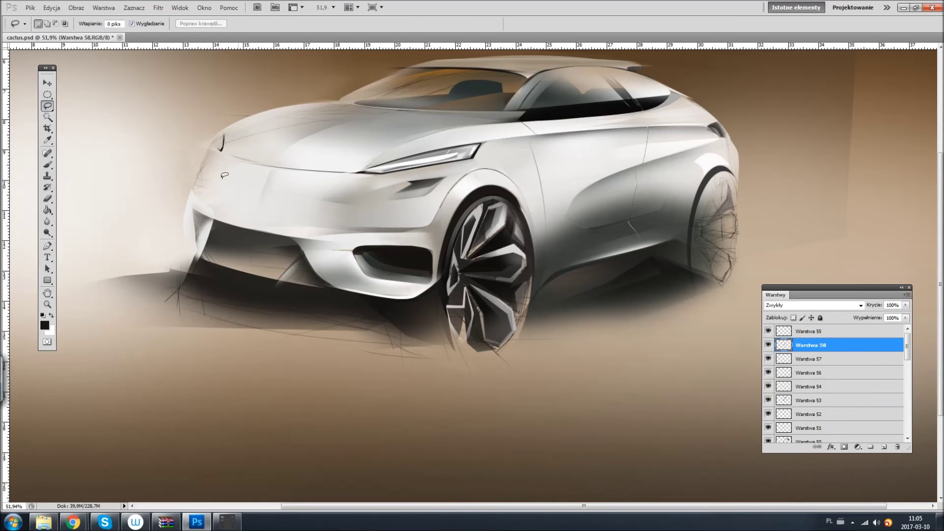
key(m)
key(ctrl+shift+d)
- Draw a larger wheel oval on new layers, test a grey fill, undo it, and set black
key(ctrl+j)
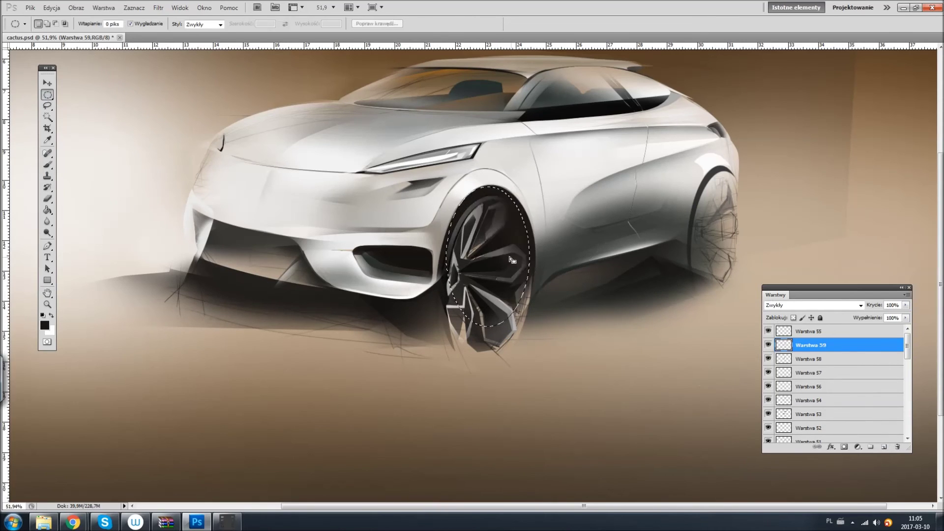
mouse_move(432, 183)
mouse_down()
mouse_move(496, 349)
mouse_move(517, 365)
mouse_up()
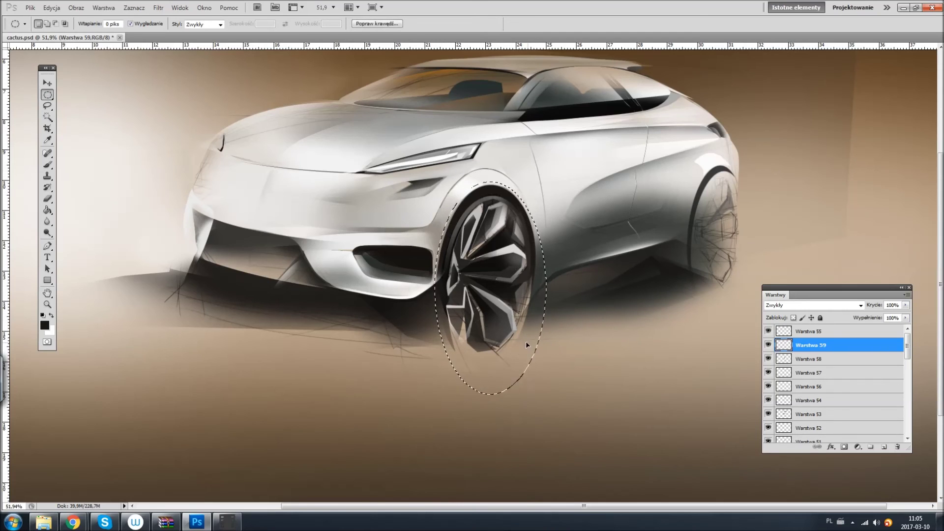
key(ctrl+shift+alt+n)
key(alt+BackSpace)
key(ctrl+z)
key(ctrl+d)
key(x)
key(l)
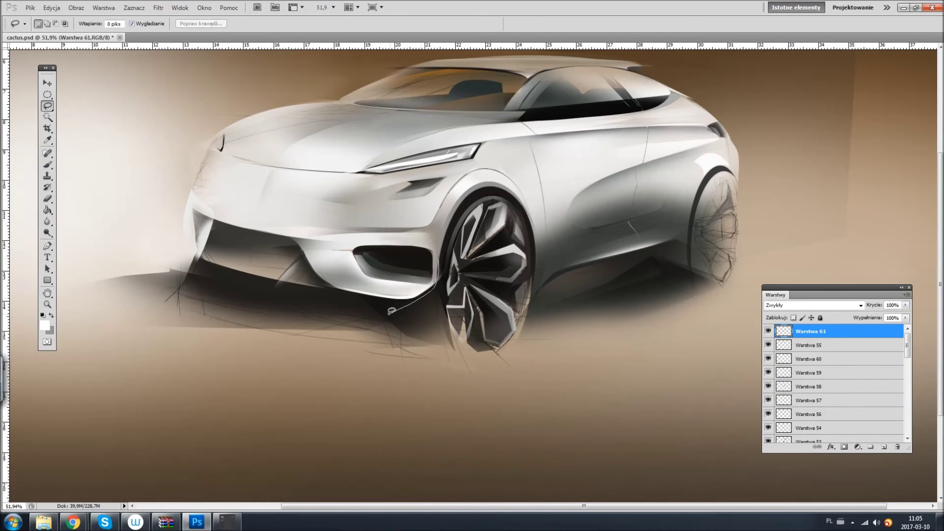
key(b)
key(d)
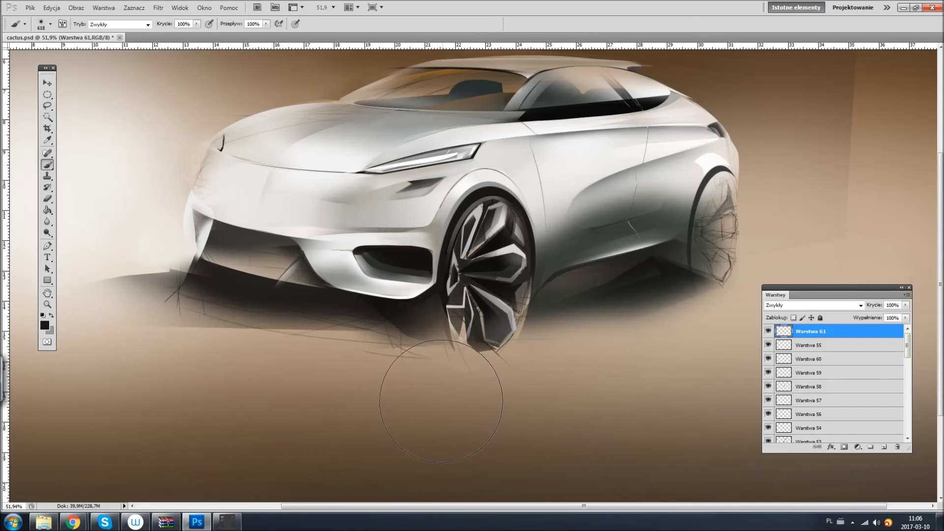
alt+click(541, 386)
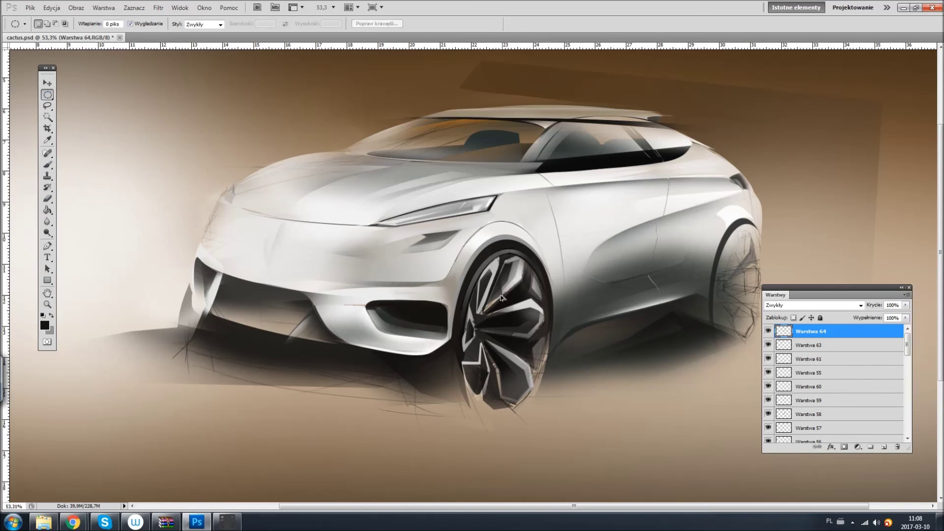
- Outline a strip across the hood, try an orange paint test, and undo it
key(l)
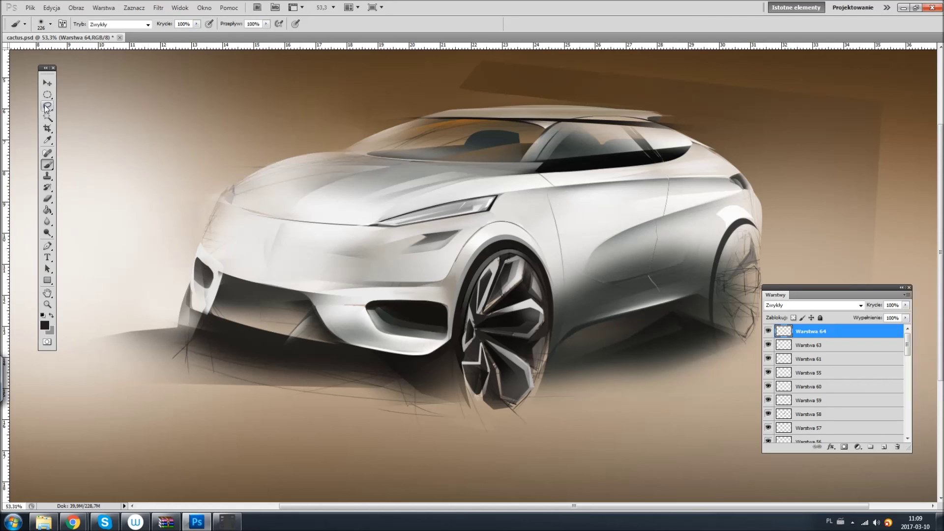
key(l)
drag(481, 155, 233, 206)
scroll(472, 275, up, 2)
key(b)
key(x)
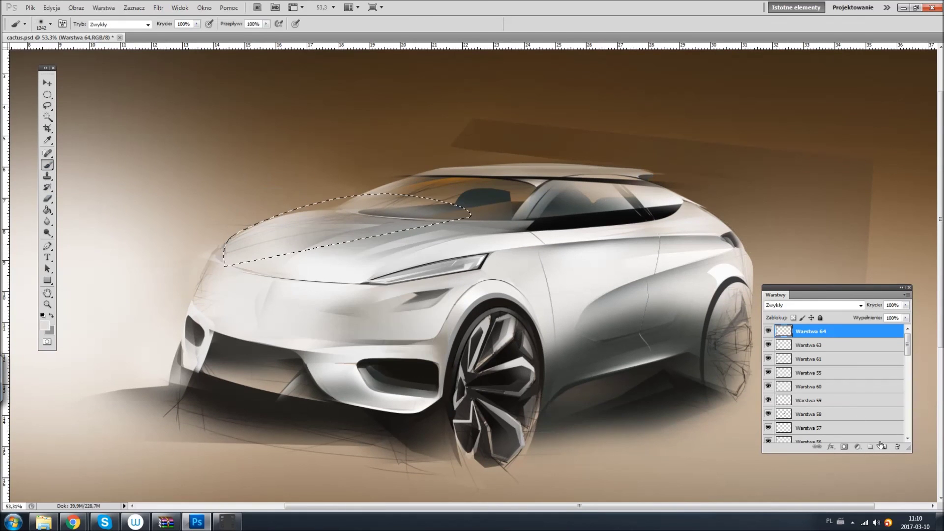
click(45, 325)
click(565, 126)
click(239, 309)
key(ctrl+z)
- Outline another hood area and soften its shading with the Eraser
key(l)
drag(350, 198, 172, 262)
key(e)
right_click(325, 187)
click(232, 216)
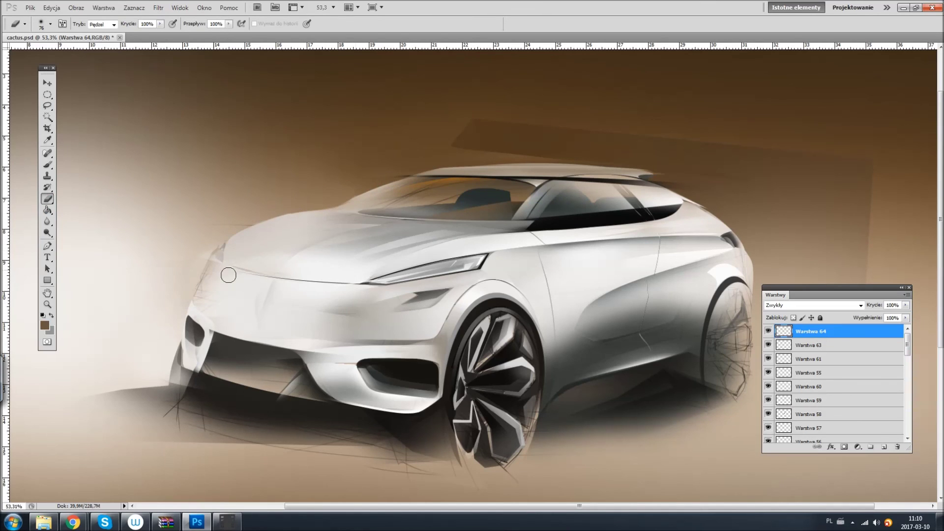
key(l)
scroll(455, 193, down, 1)
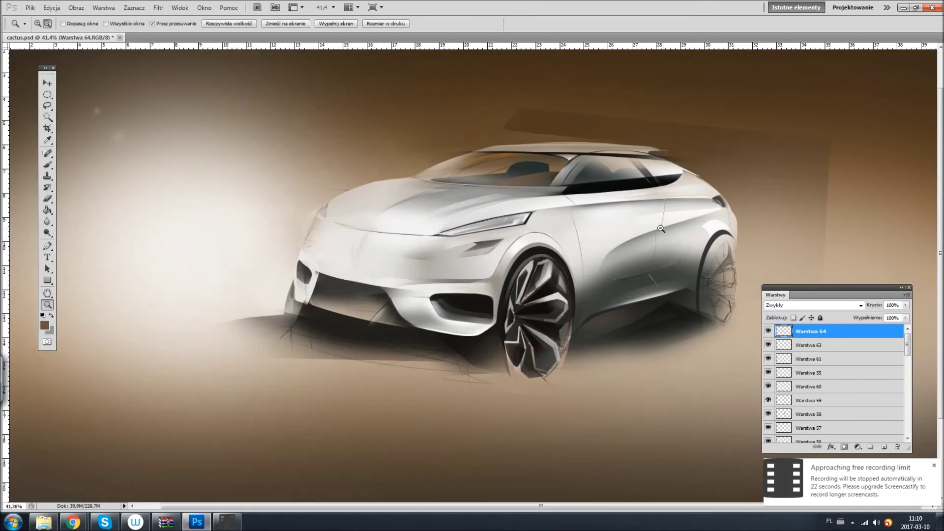
key(b)
right_click(738, 235)
alt+click(739, 243)
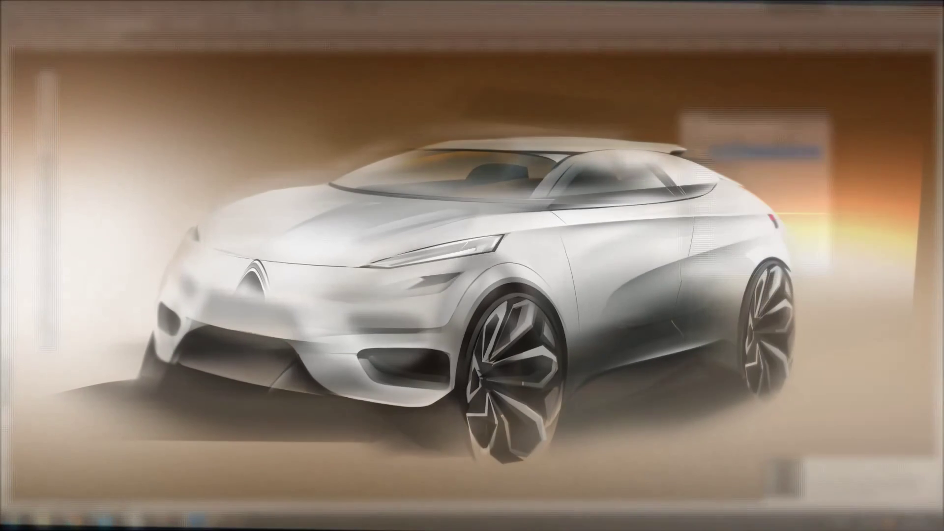